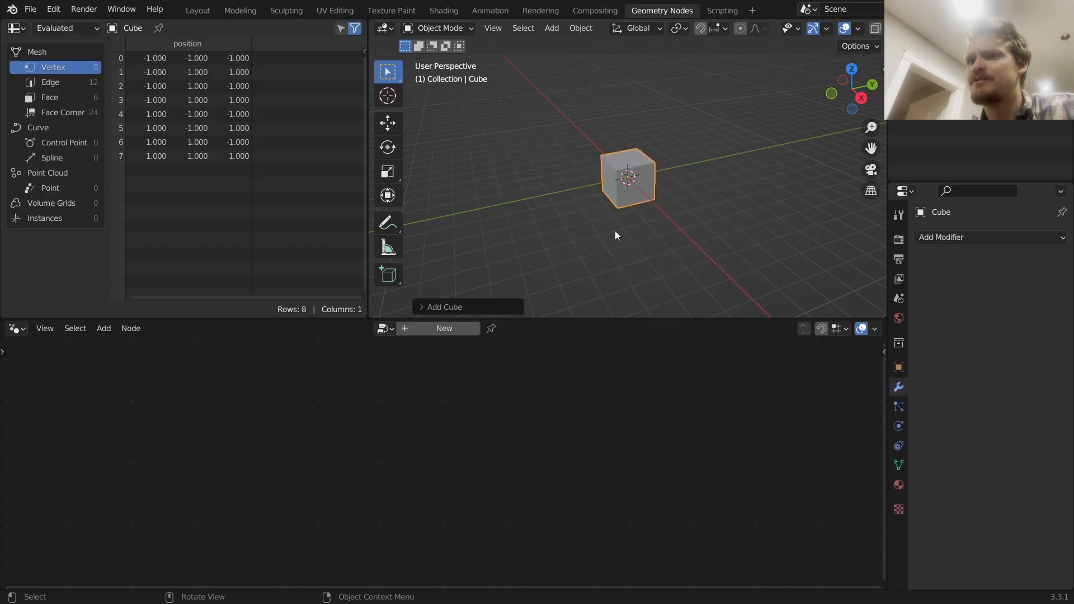
- Create a new geometry node tree for the cube and delete its Group Input node
{"action": "left_click", "coordinate": [428, 329]}
{"action": "left_click", "coordinate": [283, 473]}
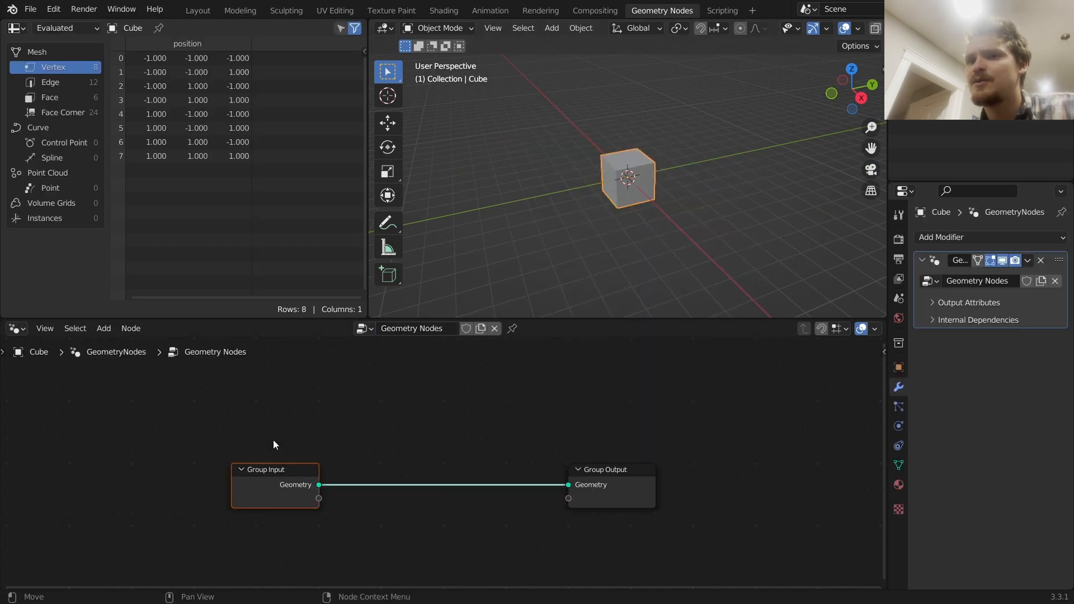
{"action": "key", "text": "x"}
- Add a UV Sphere node and connect its Mesh output to the Group Output's Geometry input
{"action": "key", "text": "shift+a"}
{"action": "left_click", "coordinate": [371, 276]}
{"action": "type", "text": "uv s"}
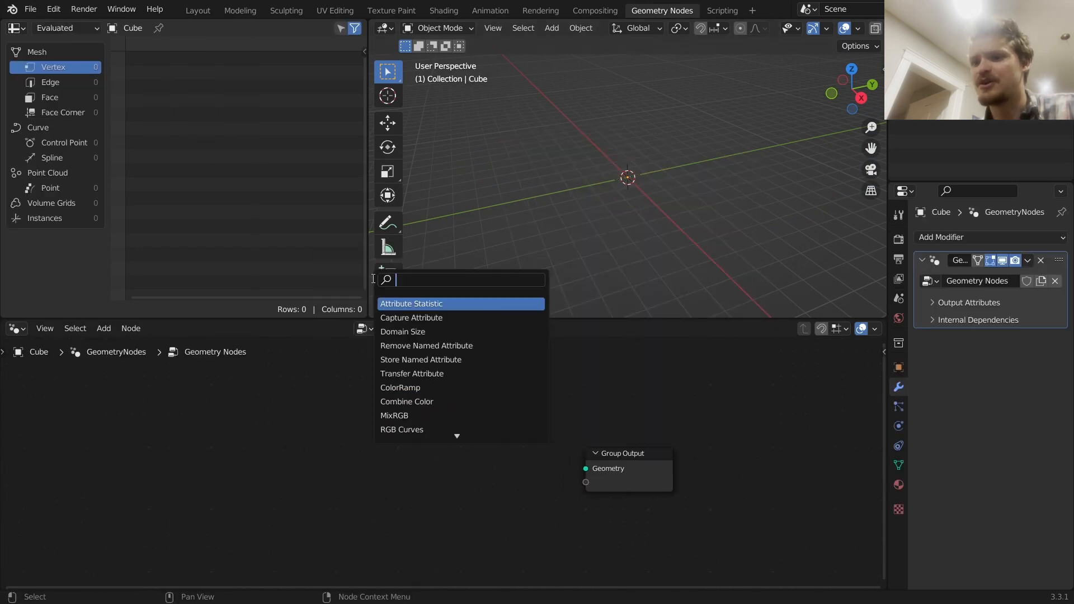
{"action": "type", "text": "ph"}
{"action": "key", "text": "Return"}
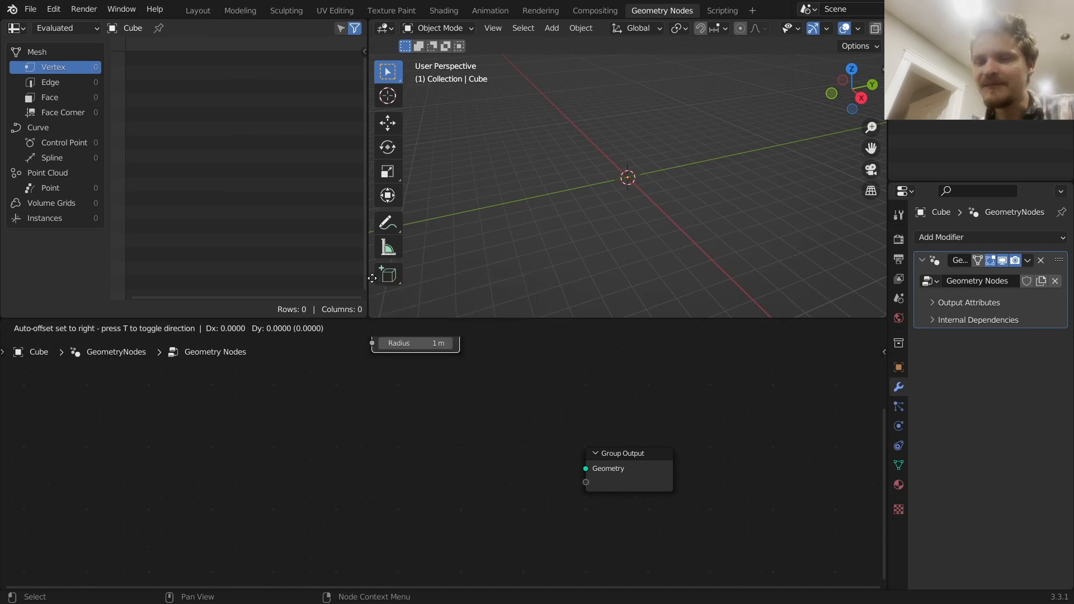
{"action": "left_click", "coordinate": [297, 419]}
{"action": "left_click_drag", "start_coordinate": [385, 441], "coordinate": [586, 468]}
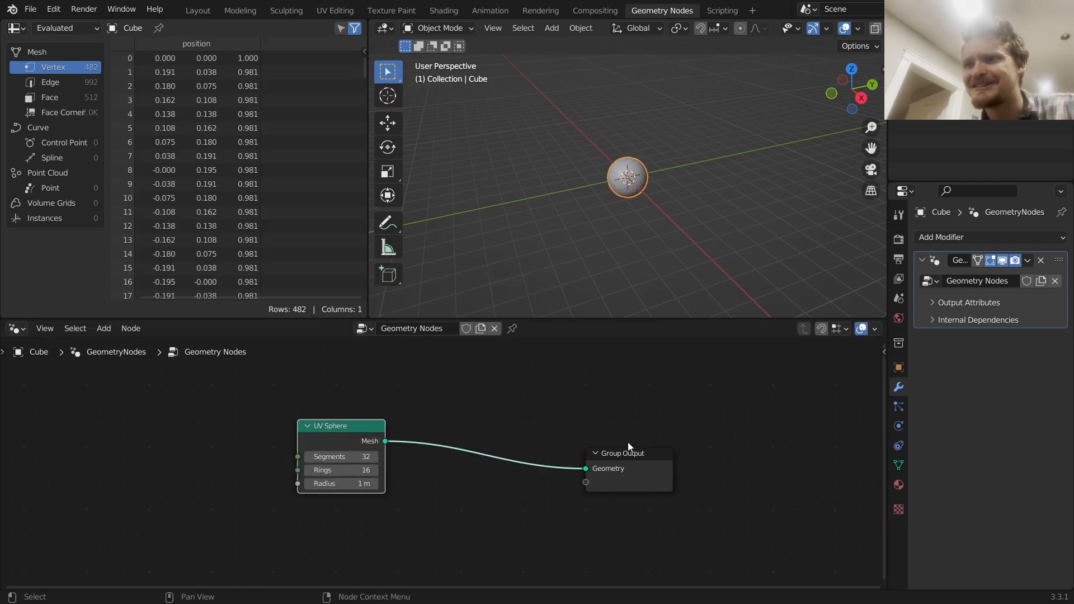
- Insert a Separate Geometry node between the UV Sphere and the Group Output
{"action": "scroll", "coordinate": [628, 199], "scroll_direction": "up", "scroll_amount": 2}
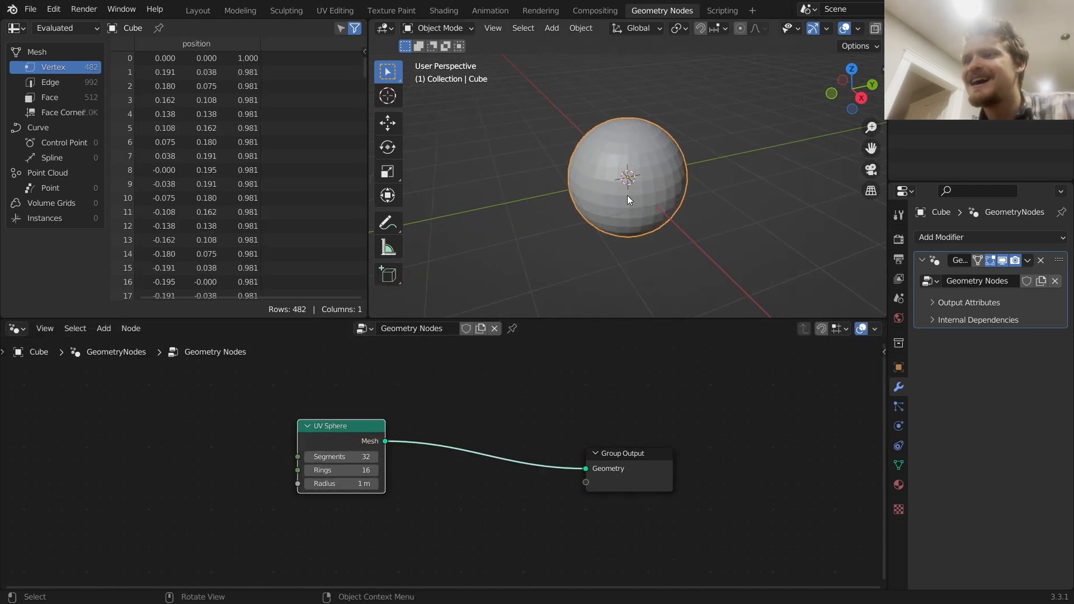
{"action": "left_click", "coordinate": [831, 93]}
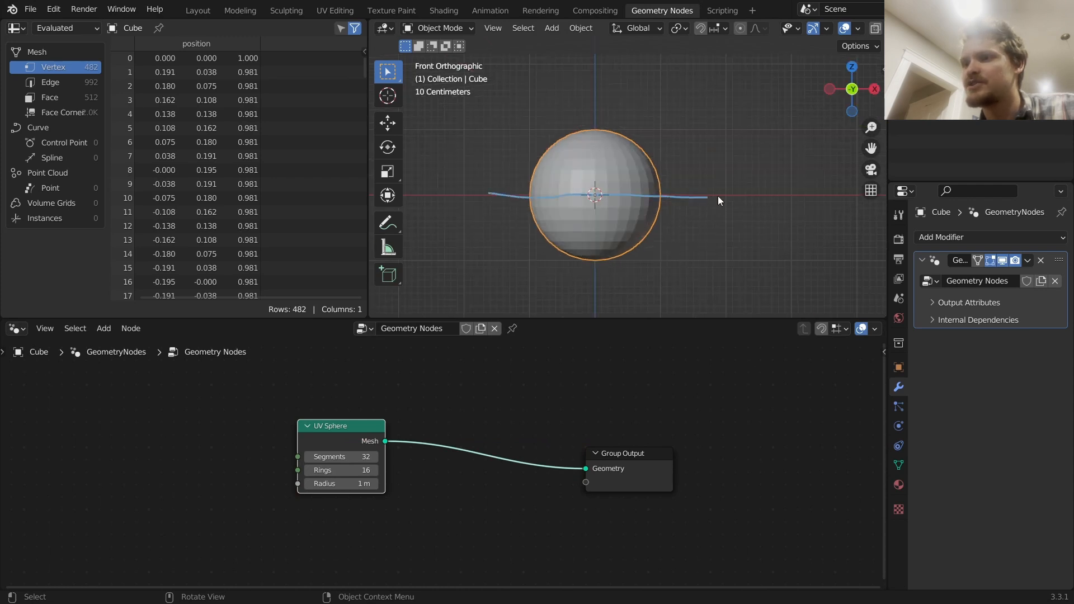
{"action": "middle_click_drag", "start_coordinate": [501, 417], "coordinate": [594, 406]}
{"action": "left_click_drag", "start_coordinate": [454, 417], "coordinate": [343, 417]}
{"action": "key", "text": "shift+a"}
{"action": "type", "text": "separa"}
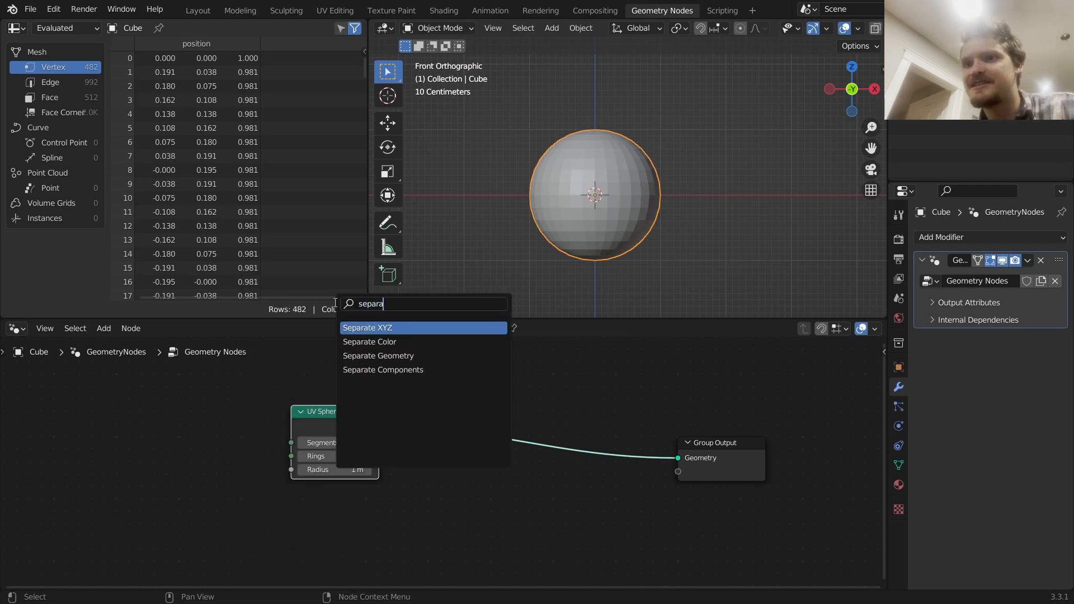
{"action": "key", "text": "Down"}
{"action": "key", "text": "Down"}
{"action": "key", "text": "Return"}
{"action": "left_click", "coordinate": [406, 450]}
- Add a Position node below and to the left of the UV Sphere node
{"action": "middle_click_drag", "start_coordinate": [406, 451], "coordinate": [478, 414]}
{"action": "key", "text": "shift+a"}
{"action": "type", "text": "po"}
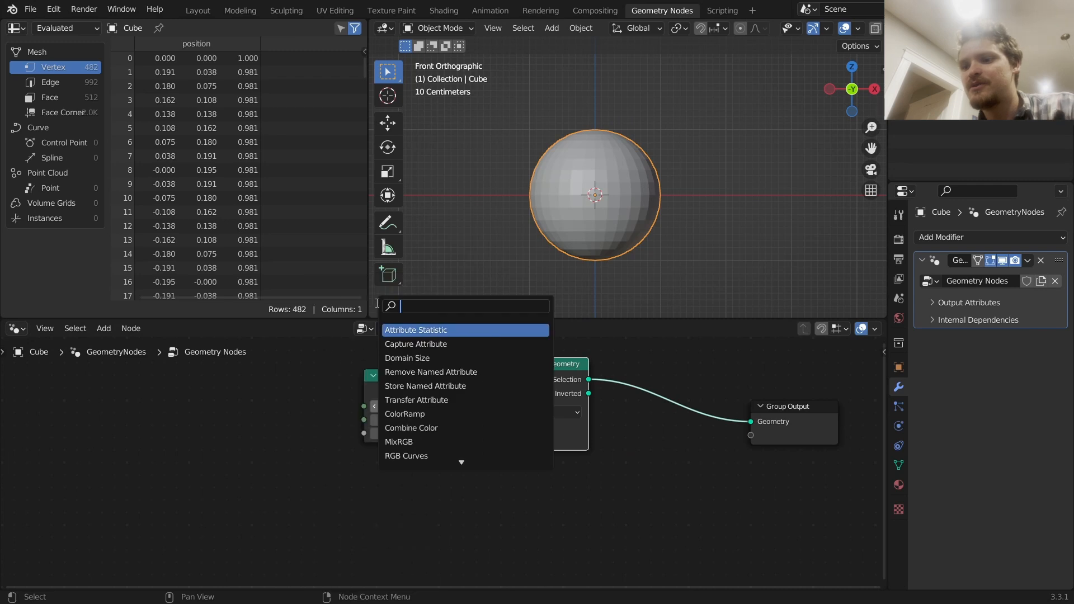
{"action": "type", "text": "s"}
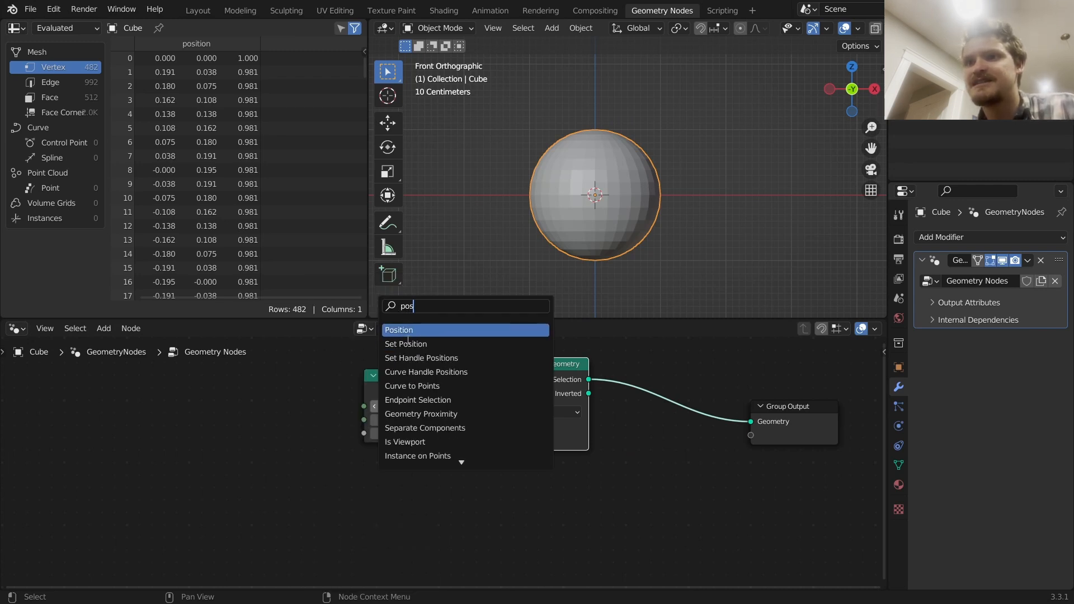
{"action": "key", "text": "Return"}
{"action": "left_click", "coordinate": [232, 501]}
- Add a Separate XYZ node fed by Position and connect its Z output to the Separate Geometry node's Selection
{"action": "key", "text": "shift+a"}
{"action": "type", "text": "se"}
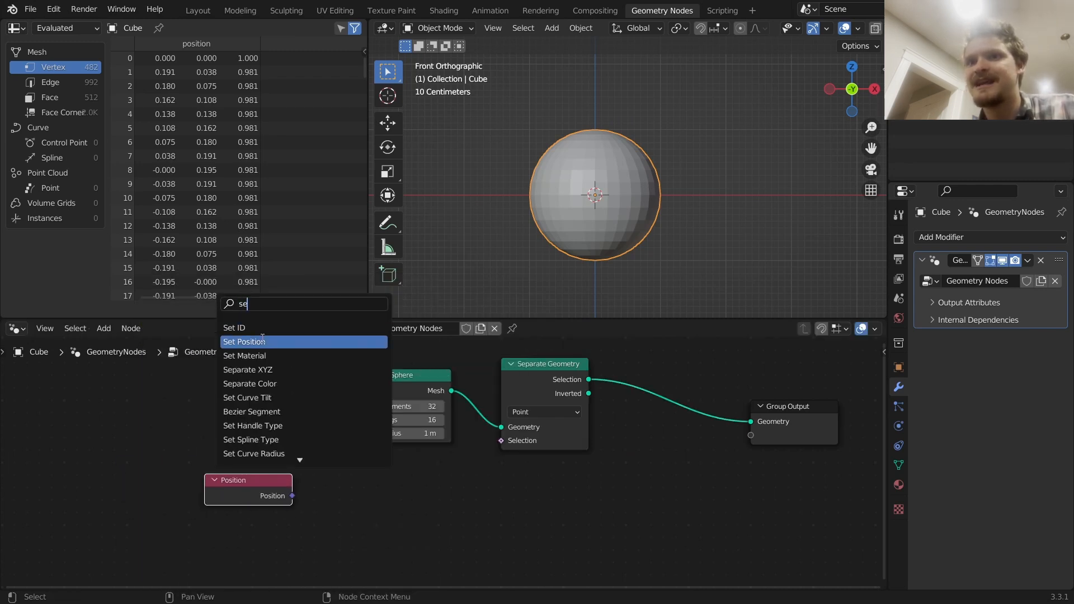
{"action": "left_click", "coordinate": [264, 369]}
{"action": "left_click", "coordinate": [358, 526]}
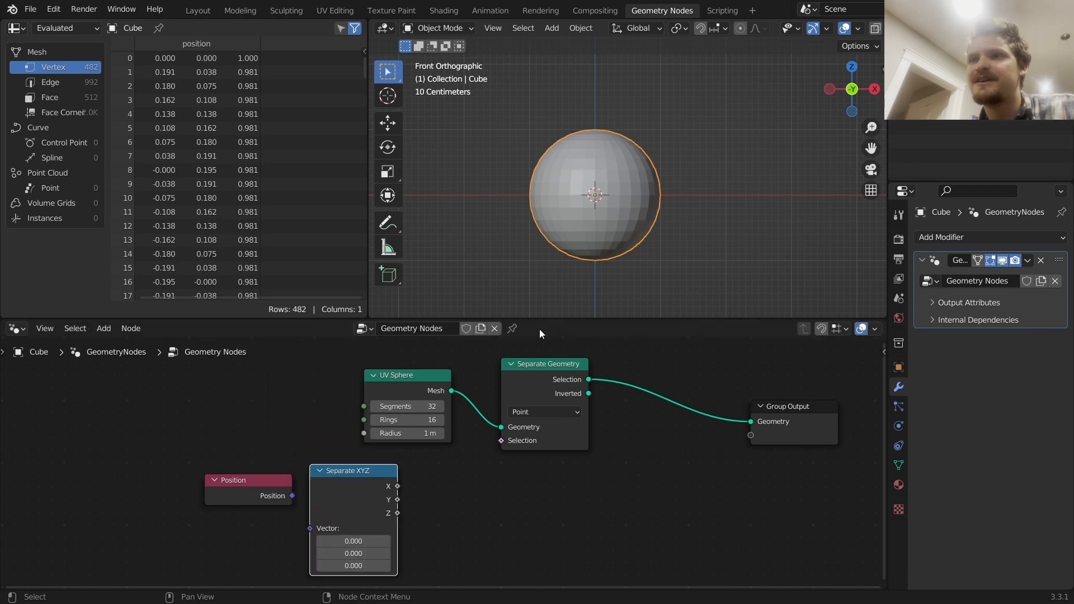
{"action": "left_click_drag", "start_coordinate": [530, 260], "coordinate": [507, 152]}
{"action": "left_click_drag", "start_coordinate": [291, 496], "coordinate": [501, 441]}
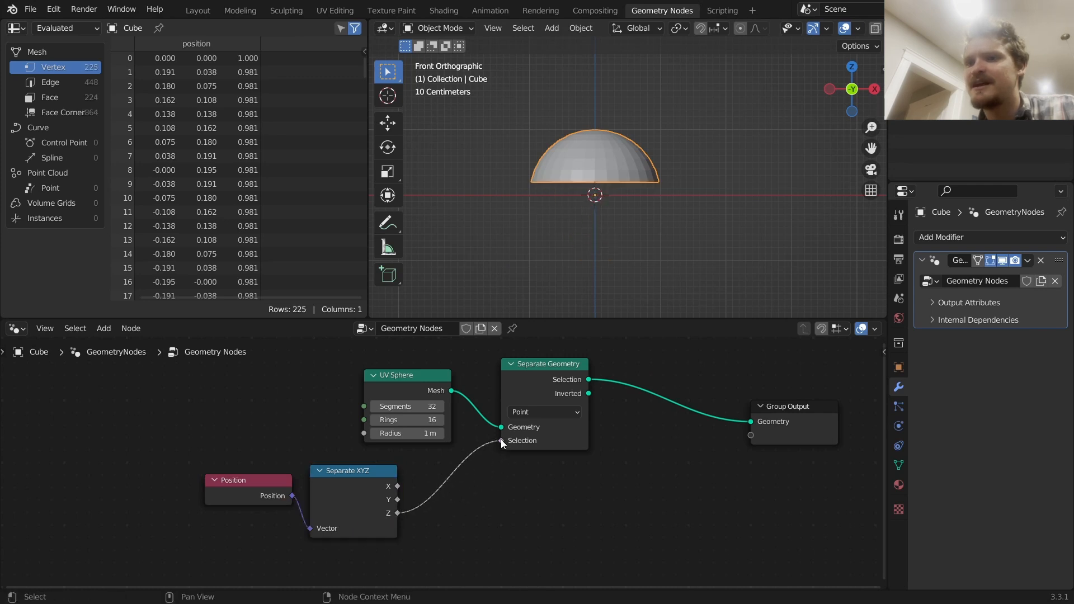
- Insert a Math node set to Greater Than between the Z output and the Separate Geometry node's Selection
{"action": "middle_click_drag", "start_coordinate": [296, 475], "coordinate": [395, 452]}
{"action": "left_click_drag", "start_coordinate": [319, 520], "coordinate": [436, 457]}
{"action": "left_click_drag", "start_coordinate": [436, 457], "coordinate": [332, 464]}
{"action": "key", "text": "shift+a"}
{"action": "left_click", "coordinate": [316, 303]}
{"action": "type", "text": "math"}
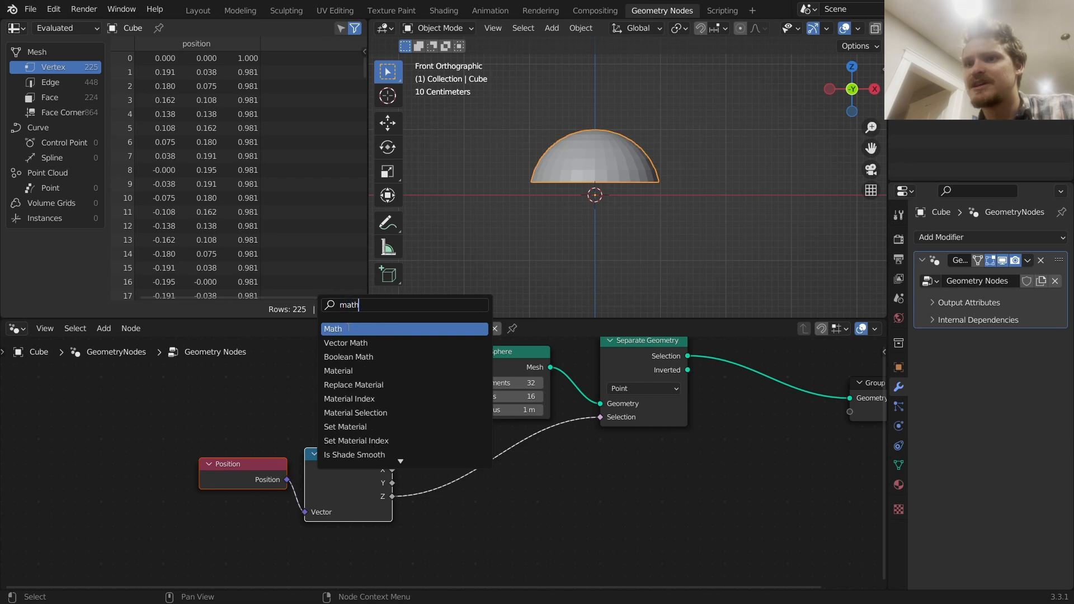
{"action": "key", "text": "Return"}
{"action": "left_click", "coordinate": [459, 454]}
{"action": "left_click", "coordinate": [464, 467]}
{"action": "left_click", "coordinate": [582, 424]}
- Lower the Greater Than node's threshold to -0.270
{"action": "left_click_drag", "start_coordinate": [487, 513], "coordinate": [437, 513]}
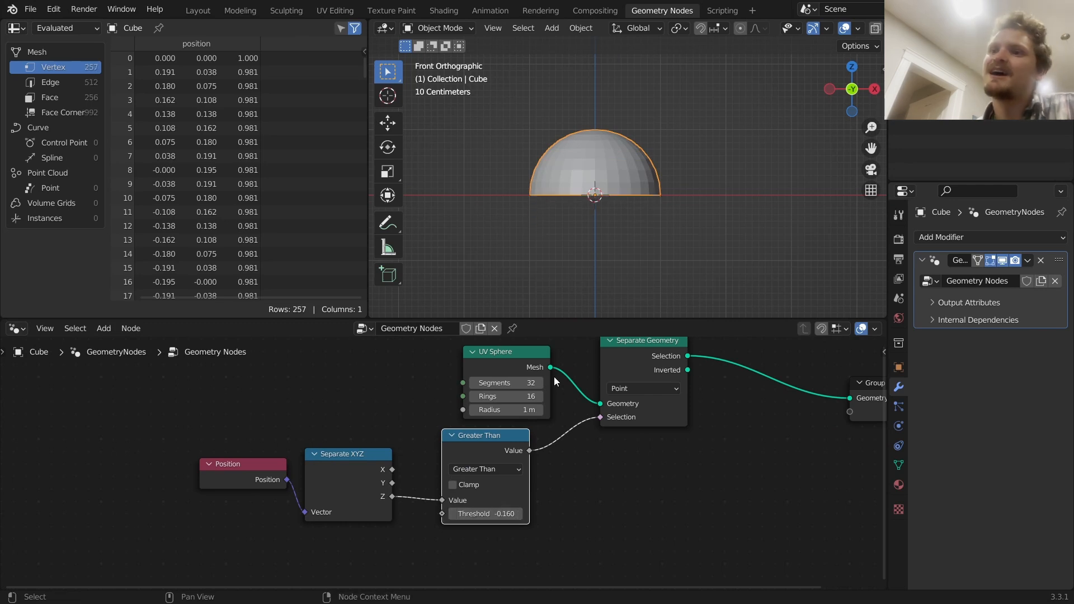
{"action": "left_click", "coordinate": [528, 364], "text": "alt+shift"}
{"action": "left_click", "coordinate": [650, 352], "text": "alt+shift"}
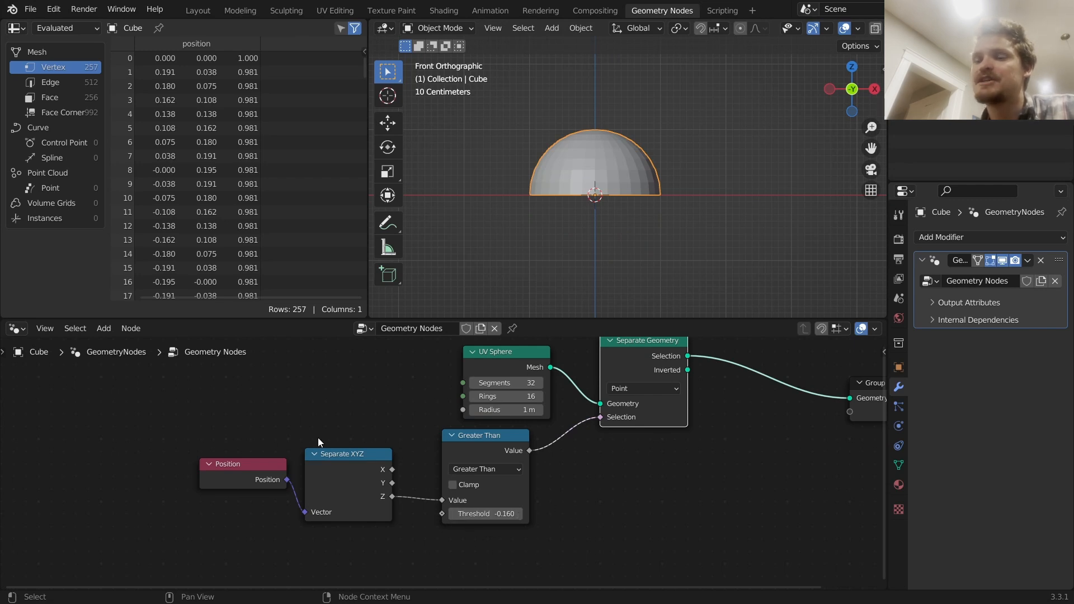
{"action": "left_click_drag", "start_coordinate": [496, 518], "coordinate": [484, 519]}
- Set both the segments and the rings of the UV Sphere to 100
{"action": "middle_click_drag", "start_coordinate": [462, 429], "coordinate": [472, 466]}
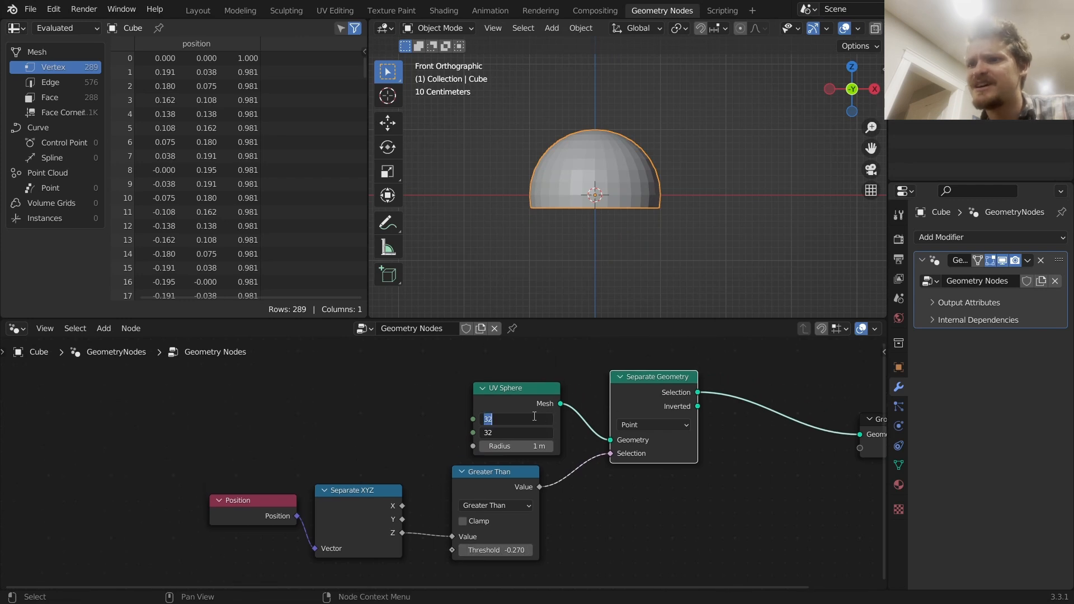
{"action": "type", "text": "0"}
{"action": "key", "text": "Return"}
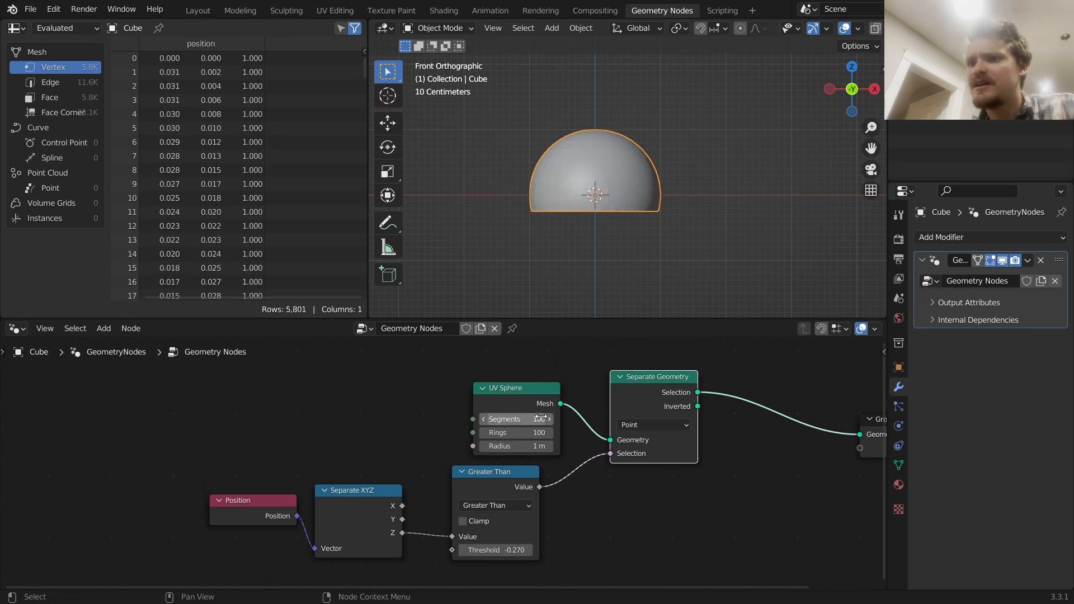
- Preview another threshold and the Separate Geometry node's Inverted output, and switch back to the Selection output
{"action": "mouse_move", "coordinate": [516, 550]}
{"action": "left_mouse_down"}
{"action": "mouse_move", "coordinate": [530, 550]}
{"action": "mouse_move", "coordinate": [515, 551]}
{"action": "left_mouse_up"}
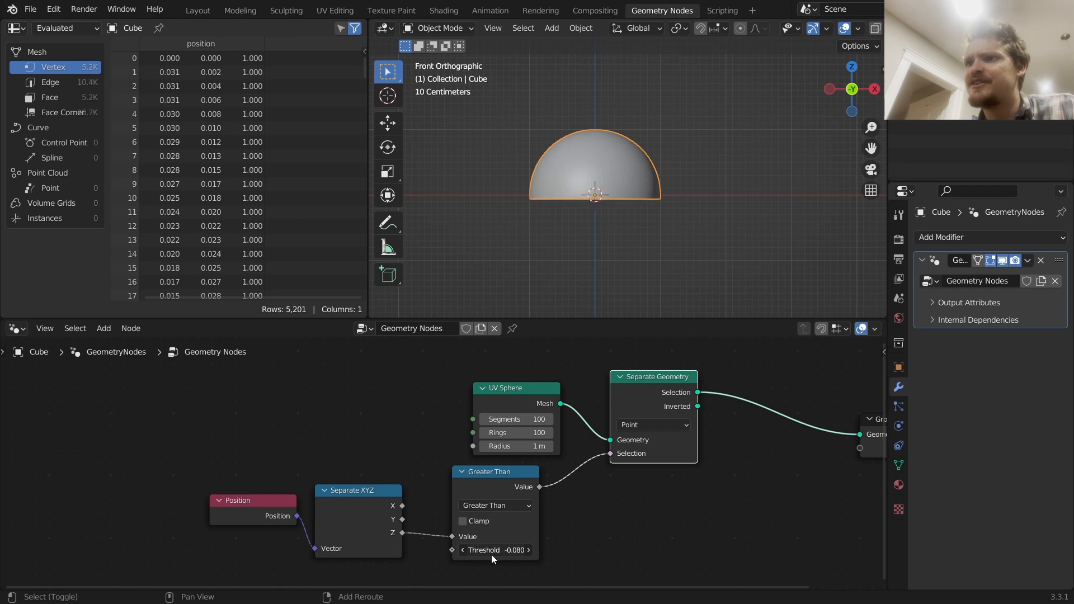
{"action": "right_click", "coordinate": [515, 550]}
{"action": "left_click", "coordinate": [666, 399], "text": "alt+shift"}
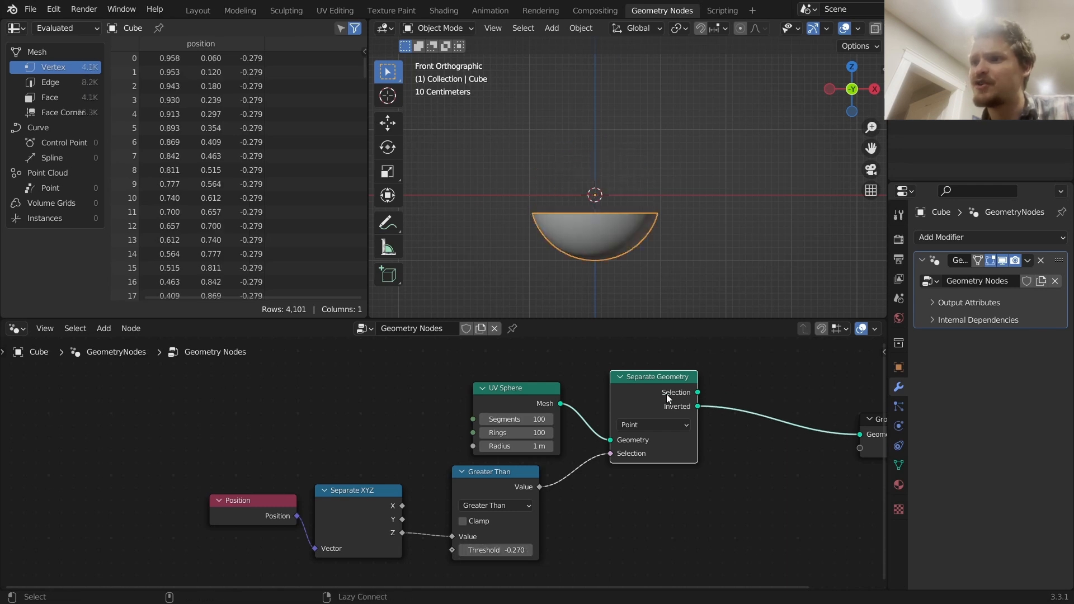
{"action": "left_click", "coordinate": [666, 397], "text": "alt+shift"}
- Set the Greater Than node's threshold to 0
{"action": "middle_click_drag", "start_coordinate": [664, 420], "coordinate": [559, 396]}
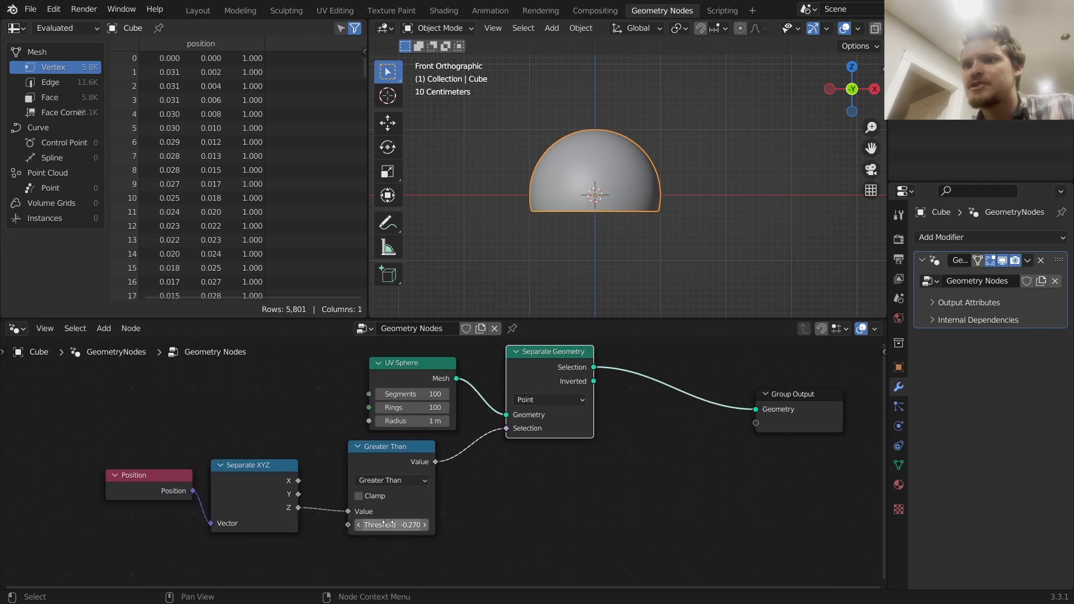
{"action": "type", "text": "0"}
{"action": "key", "text": "Return"}
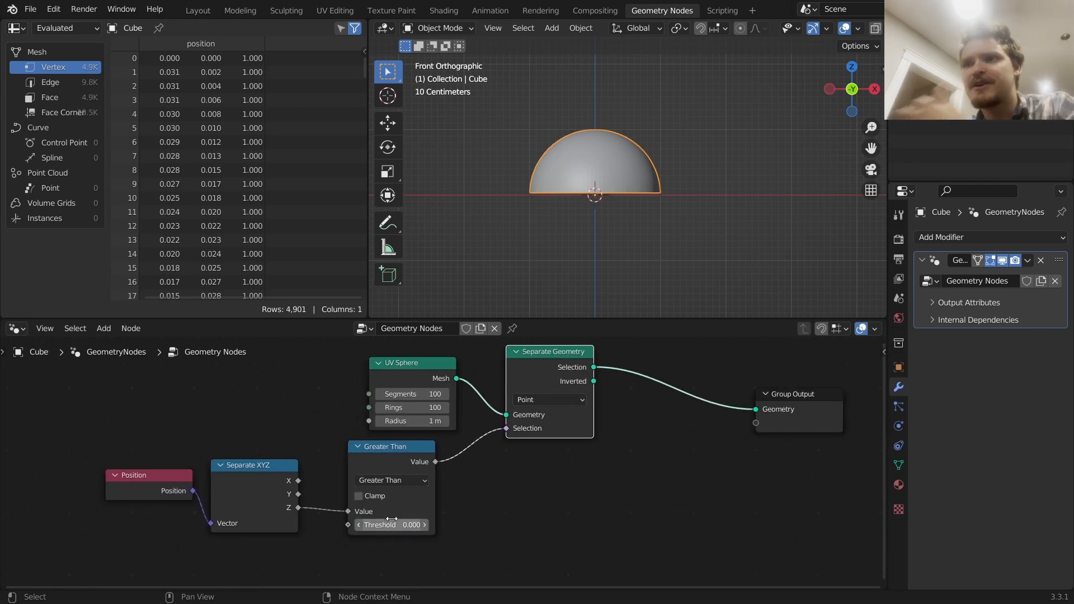
- Insert a Transform node between the Separate Geometry node and the Group Output
{"action": "key", "text": "shift+a"}
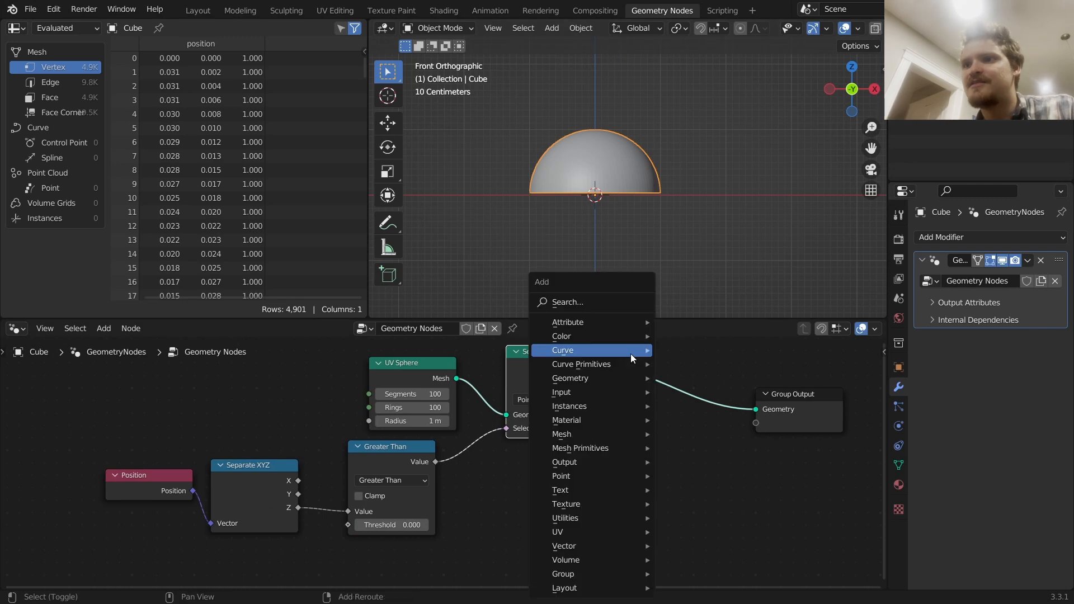
{"action": "left_click", "coordinate": [615, 304]}
{"action": "type", "text": "tr"}
{"action": "key", "text": "Return"}
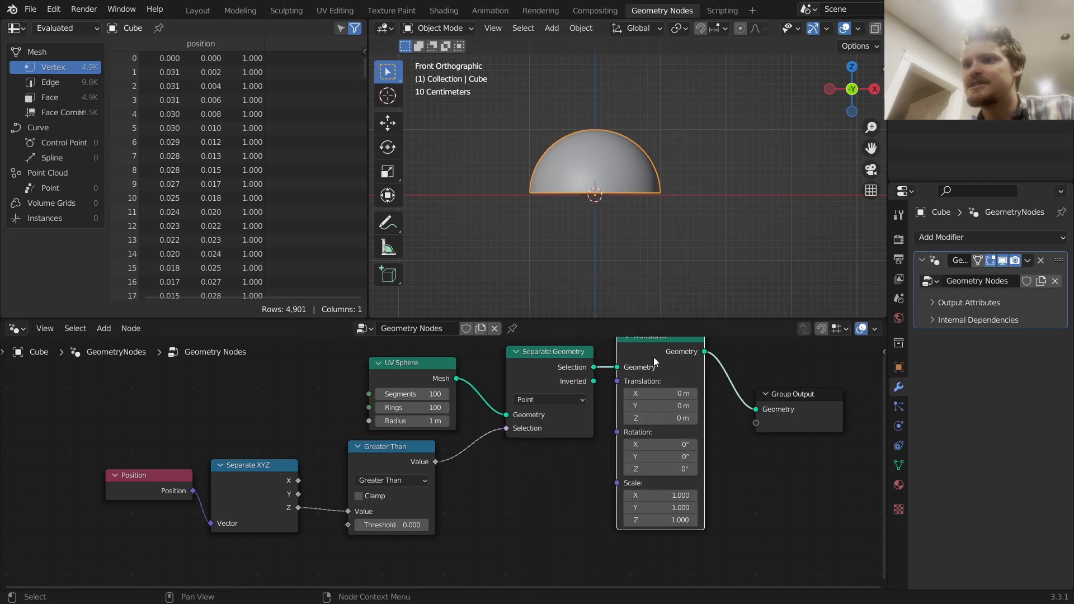
{"action": "left_click", "coordinate": [687, 414]}
- Flatten the dome by setting the Transform node's Z scale to 0.600
{"action": "left_click_drag", "start_coordinate": [696, 518], "coordinate": [670, 518]}
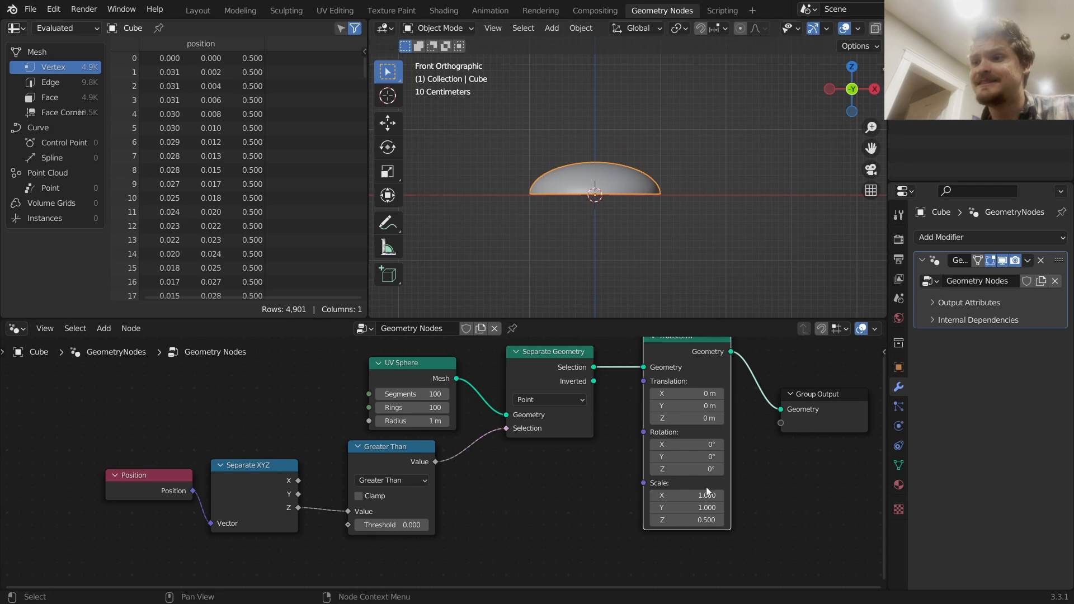
{"action": "left_click_drag", "start_coordinate": [699, 524], "coordinate": [704, 524]}
{"action": "middle_click_drag", "start_coordinate": [672, 242], "coordinate": [611, 210]}
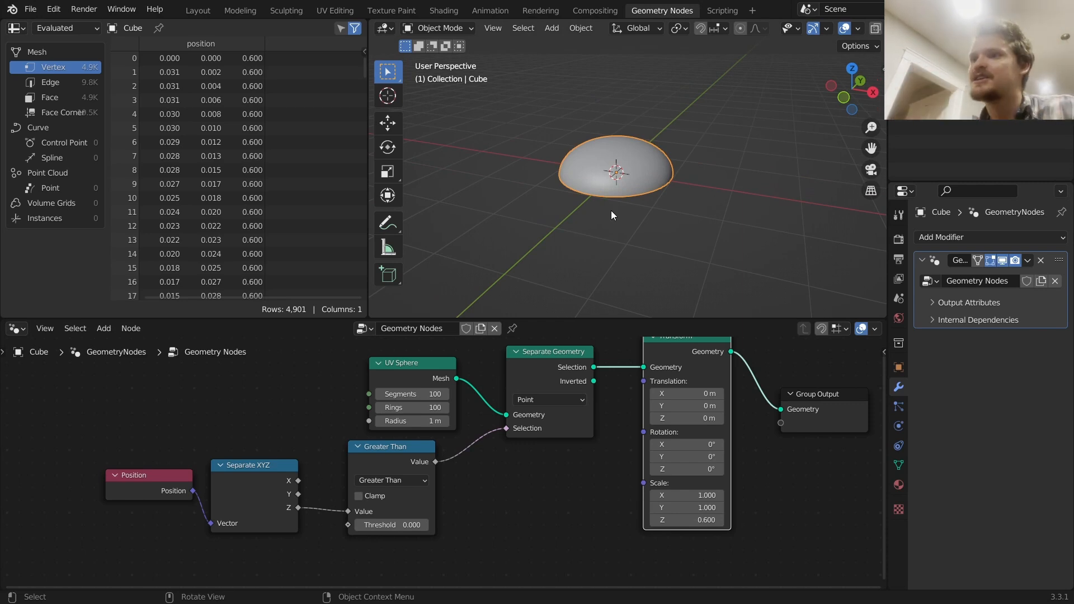
- Move the Group Output further right and insert a Set Position node between it and the Transform node
{"action": "middle_click_drag", "start_coordinate": [733, 425], "coordinate": [488, 447]}
{"action": "left_click_drag", "start_coordinate": [551, 424], "coordinate": [837, 419]}
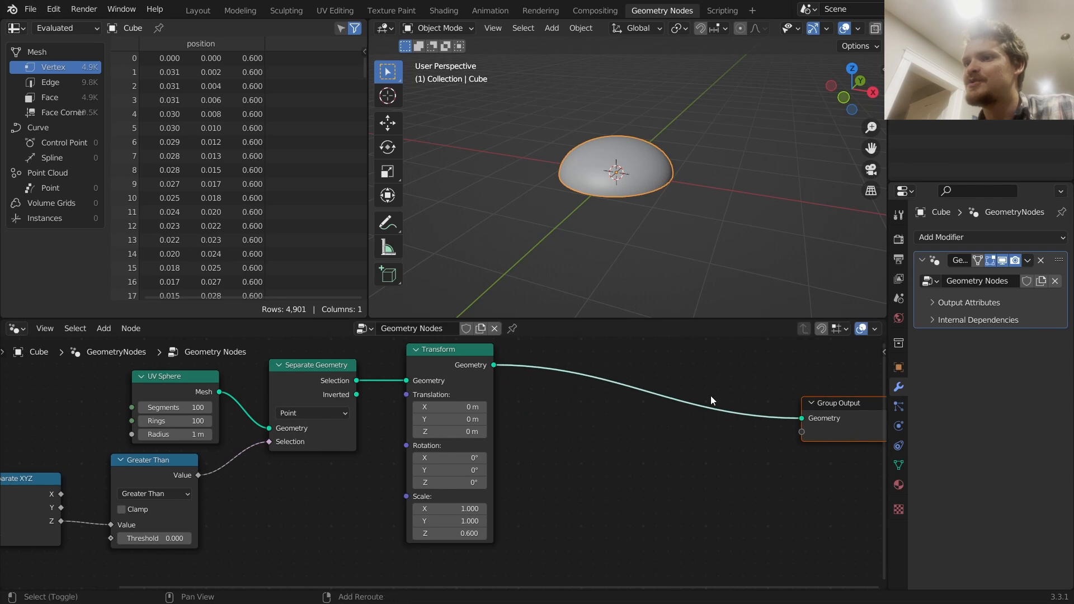
{"action": "key", "text": "shift+a"}
{"action": "left_click", "coordinate": [656, 305]}
{"action": "type", "text": "set"}
{"action": "left_click", "coordinate": [688, 340]}
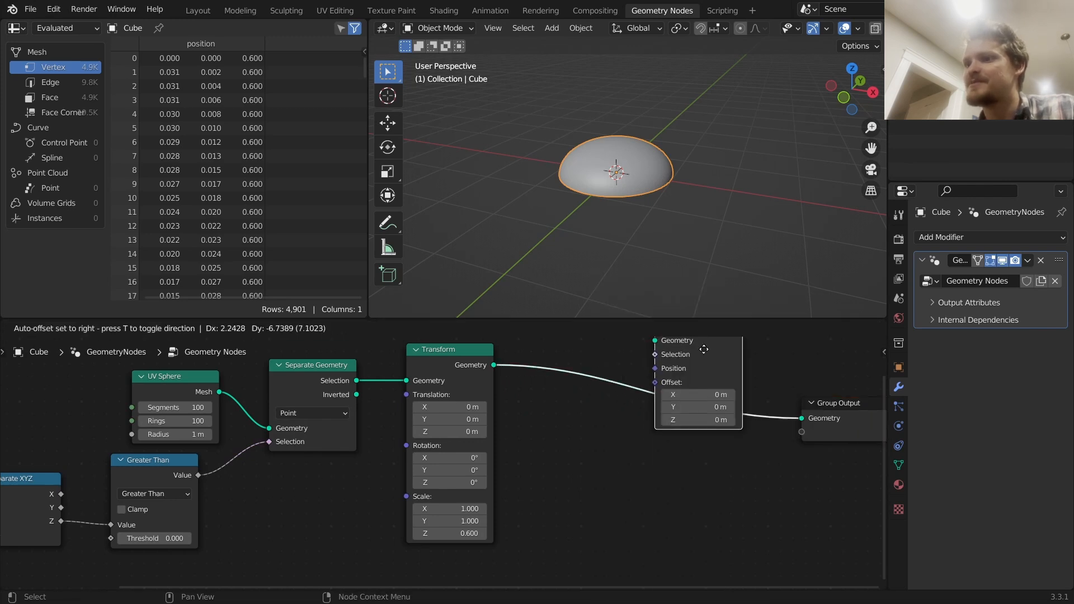
{"action": "left_click", "coordinate": [744, 384]}
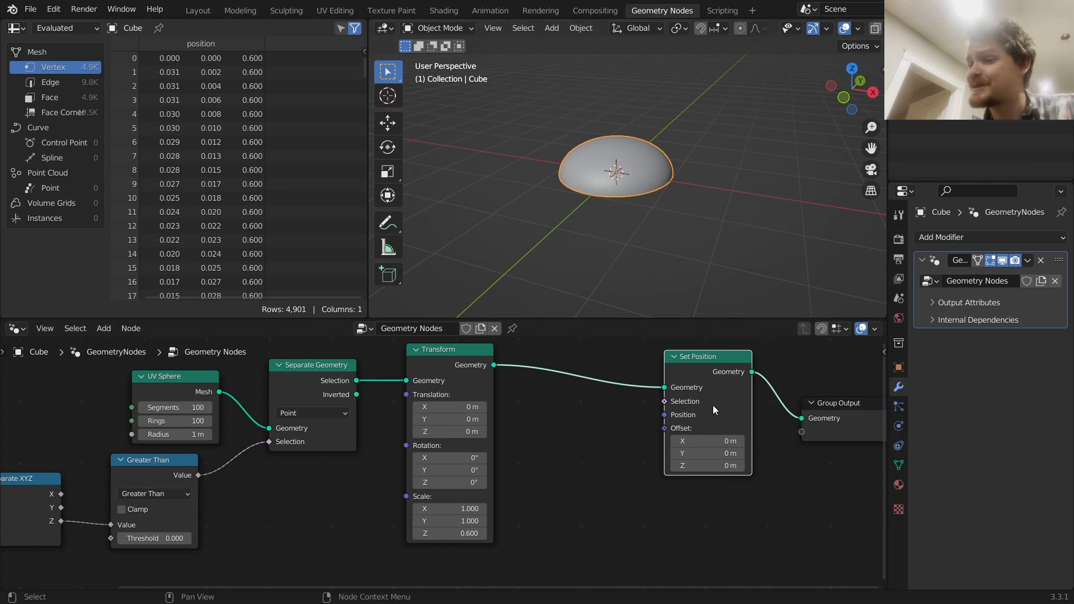
- Add a Normal node feeding the Set Position node's Offset
{"action": "left_click_drag", "start_coordinate": [664, 428], "coordinate": [615, 457]}
{"action": "type", "text": "norm"}
{"action": "key", "text": "Return"}
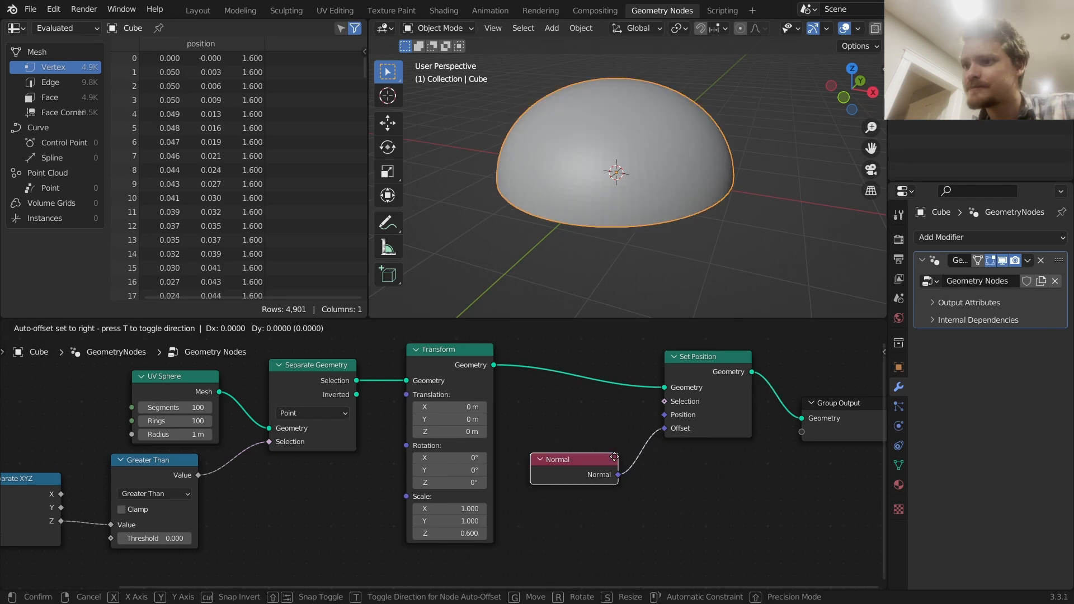
{"action": "left_click", "coordinate": [614, 456]}
- Shift the Set Position and Group Output nodes right and insert a Vector Math node between Normal and Offset
{"action": "middle_click_drag", "start_coordinate": [657, 394], "coordinate": [500, 392]}
{"action": "left_click_drag", "start_coordinate": [711, 483], "coordinate": [477, 351]}
{"action": "key", "text": "g"}
{"action": "left_click", "coordinate": [650, 369]}
{"action": "key", "text": "shift+a"}
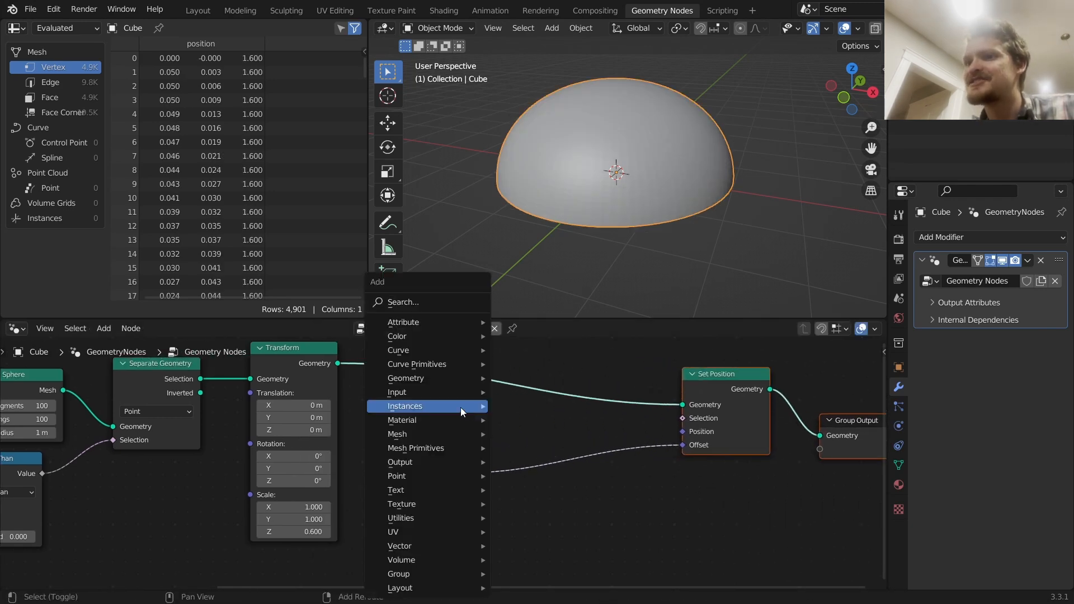
{"action": "left_click", "coordinate": [412, 297]}
{"action": "type", "text": "vec"}
{"action": "left_click", "coordinate": [459, 338]}
{"action": "left_click", "coordinate": [540, 441]}
- Change the Vector Math operation to Scale, try a different scale factor and undo that change
{"action": "left_click", "coordinate": [544, 450]}
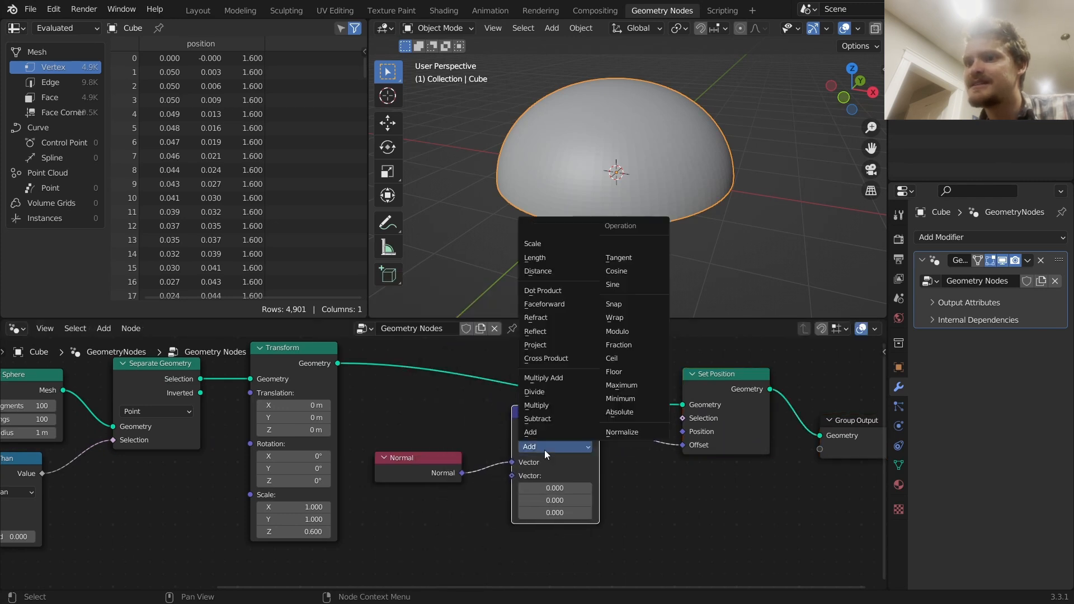
{"action": "left_click", "coordinate": [549, 245]}
{"action": "mouse_move", "coordinate": [551, 478]}
{"action": "left_mouse_down"}
{"action": "mouse_move", "coordinate": [539, 479]}
{"action": "mouse_move", "coordinate": [565, 481]}
{"action": "left_mouse_up"}
{"action": "key", "text": "ctrl+z"}
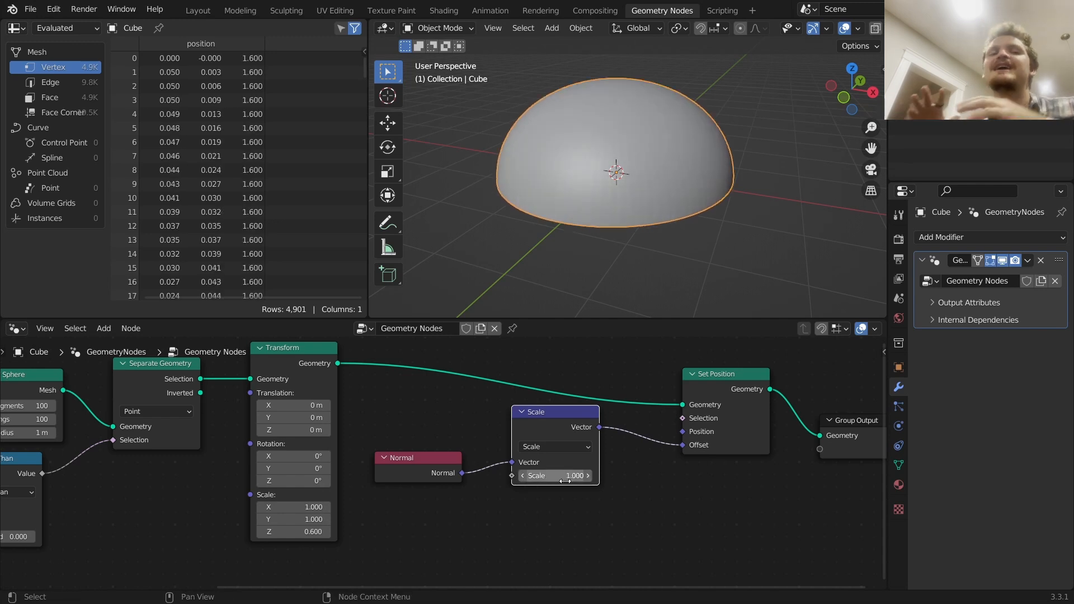
- Add a second Position node in the empty space below the Separate Geometry node
{"action": "middle_click_drag", "start_coordinate": [476, 462], "coordinate": [541, 375]}
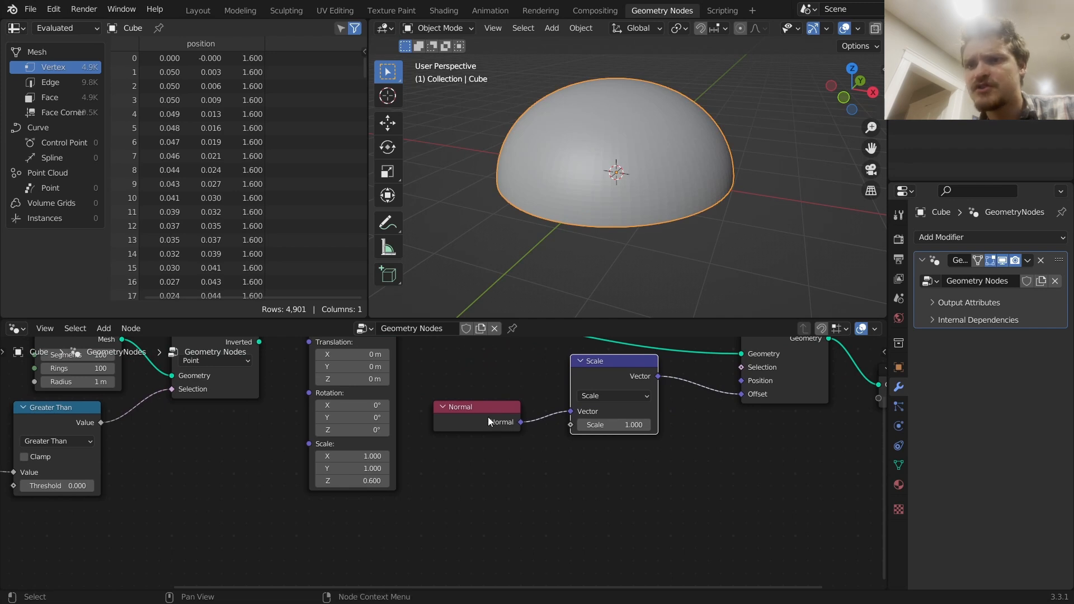
{"action": "key", "text": "shift+a"}
{"action": "left_click", "coordinate": [423, 302]}
{"action": "type", "text": "po"}
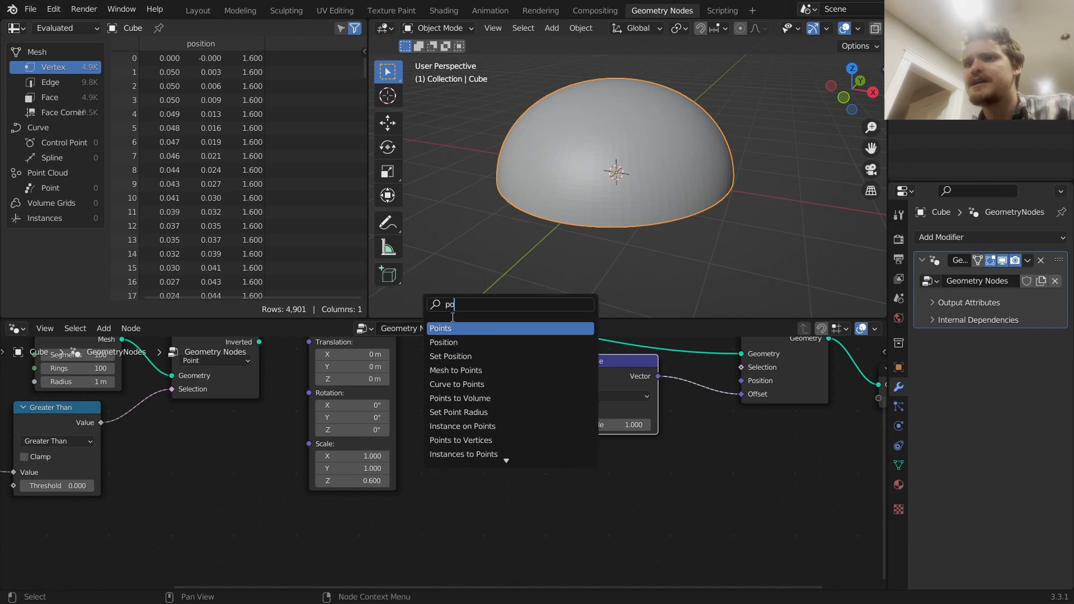
{"action": "key", "text": "Return"}
{"action": "left_click", "coordinate": [190, 562]}
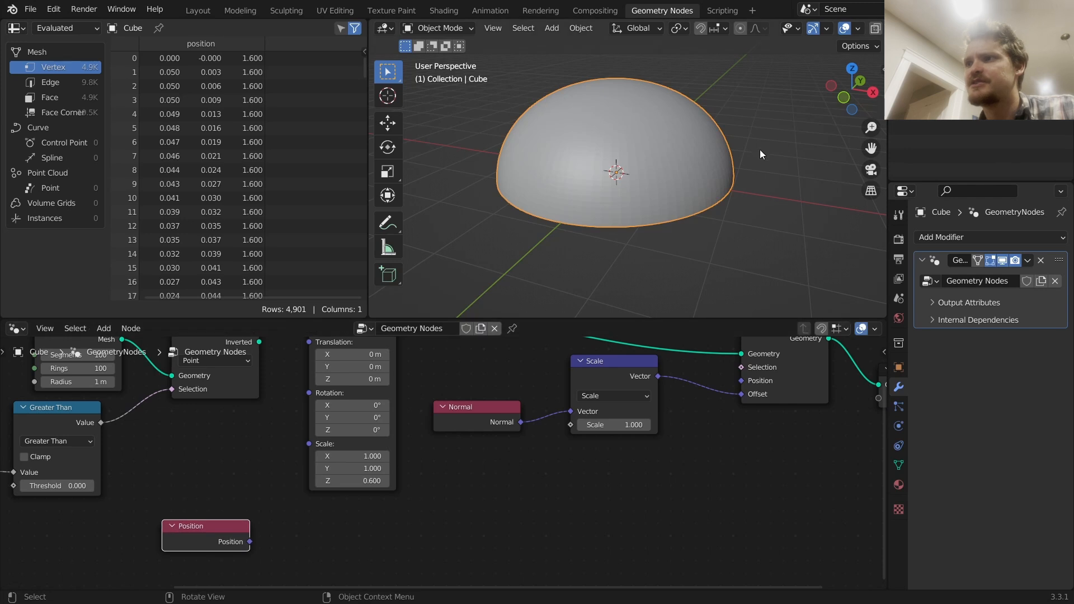
- Add a Vector Math node set to Length and feed it from the new Position node
{"action": "left_click", "coordinate": [852, 69]}
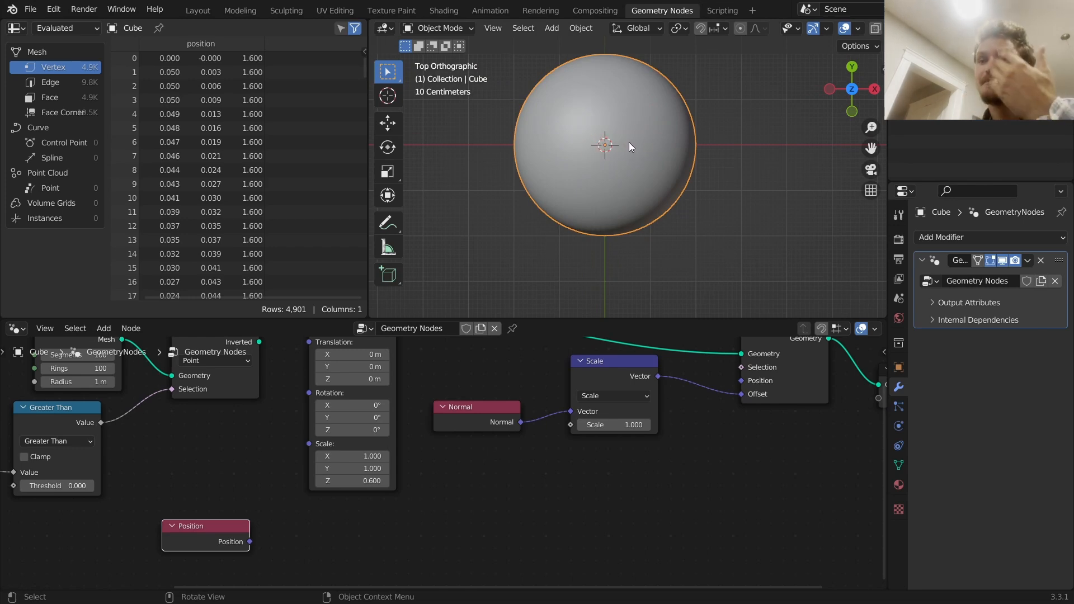
{"action": "middle_click_drag", "start_coordinate": [630, 157], "coordinate": [630, 67]}
{"action": "middle_click_drag", "start_coordinate": [307, 431], "coordinate": [352, 373]}
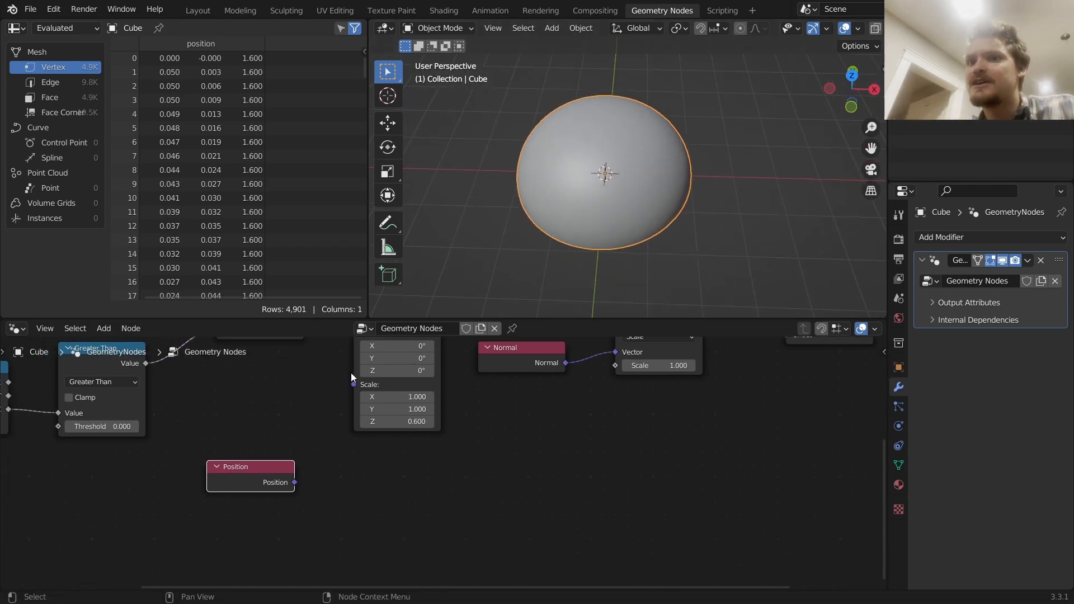
{"action": "key", "text": "shift+a"}
{"action": "left_click", "coordinate": [294, 307]}
{"action": "type", "text": "vec"}
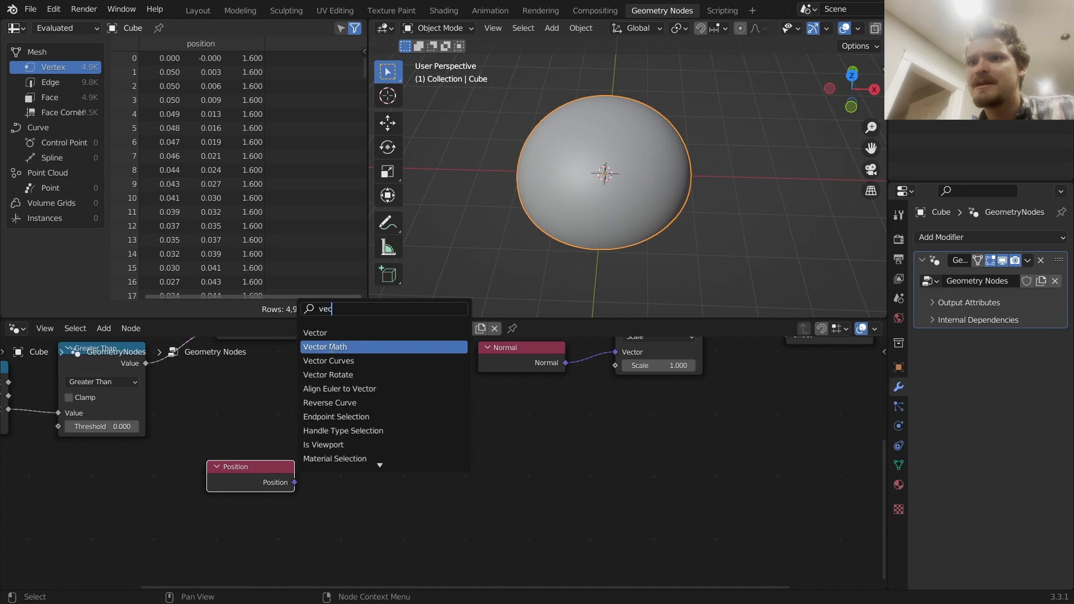
{"action": "left_click", "coordinate": [331, 347]}
{"action": "left_click", "coordinate": [336, 458]}
{"action": "left_click_drag", "start_coordinate": [295, 482], "coordinate": [317, 498]}
{"action": "left_click", "coordinate": [361, 483]}
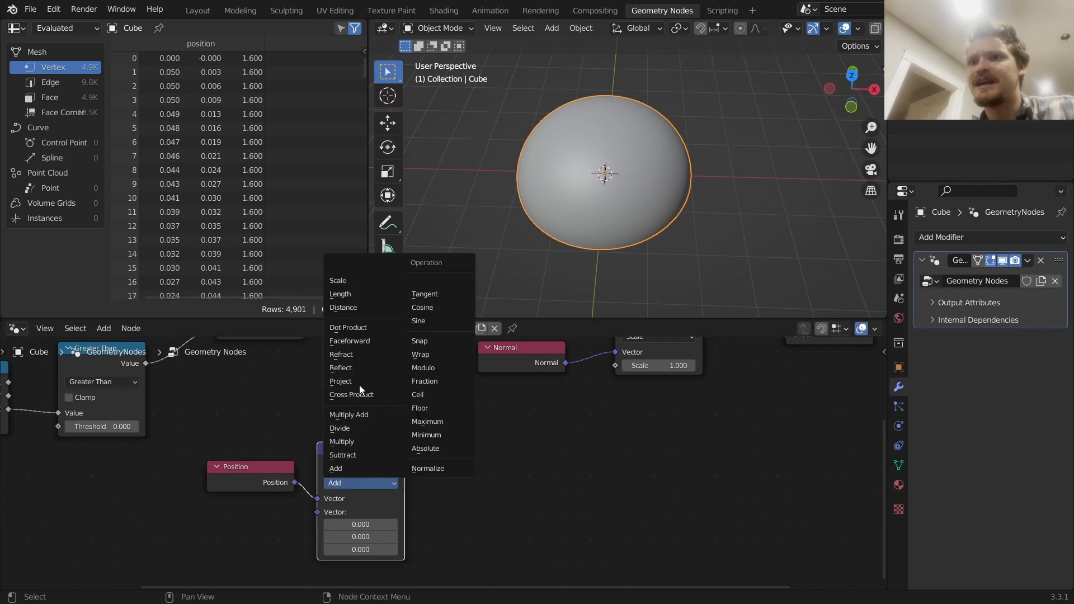
{"action": "left_click", "coordinate": [358, 293]}
- Connect the Length node's value to the Scale node's Scale input and shift the Length node right
{"action": "left_click_drag", "start_coordinate": [367, 453], "coordinate": [394, 455]}
{"action": "middle_click_drag", "start_coordinate": [461, 444], "coordinate": [422, 464]}
{"action": "left_click_drag", "start_coordinate": [391, 487], "coordinate": [576, 385]}
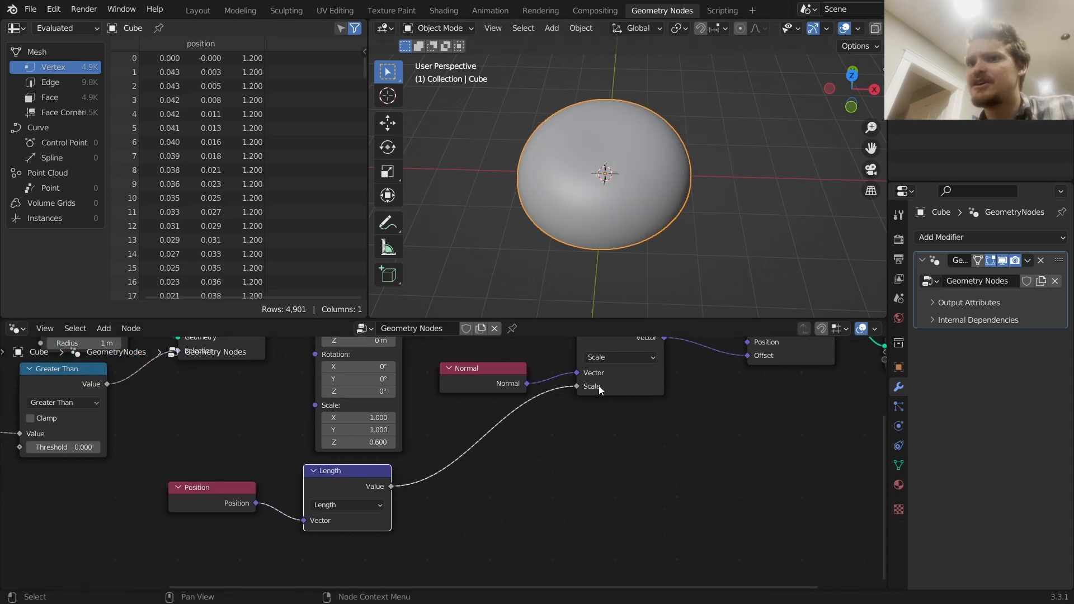
{"action": "left_click_drag", "start_coordinate": [341, 478], "coordinate": [374, 484]}
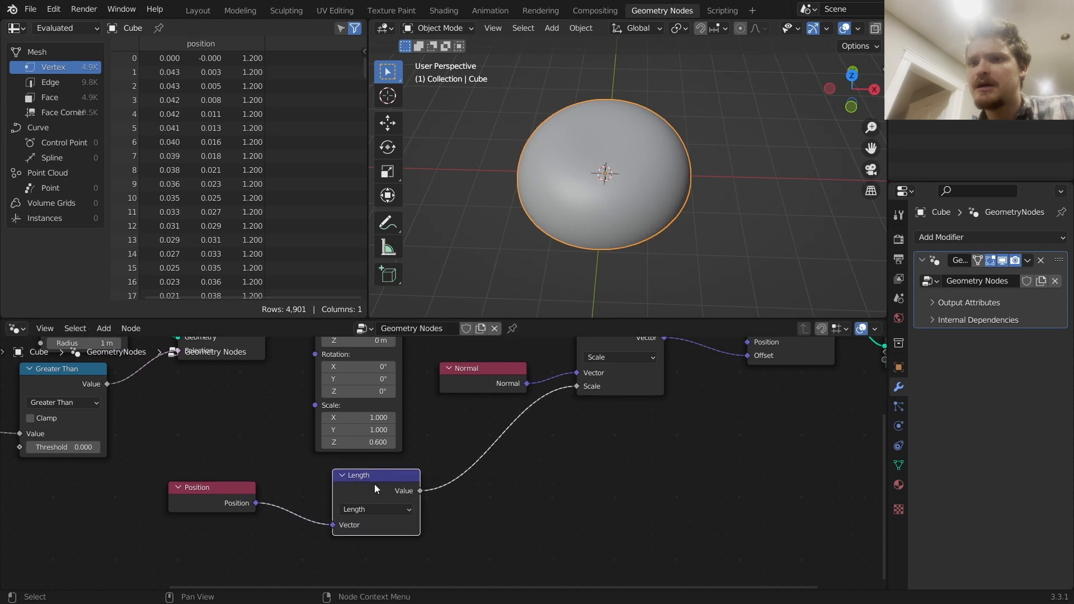
- Duplicate the Length node and insert the copy between the Position node and the original Length node
{"action": "middle_click_drag", "start_coordinate": [258, 497], "coordinate": [422, 464]}
{"action": "left_click_drag", "start_coordinate": [394, 463], "coordinate": [301, 468]}
{"action": "left_click", "coordinate": [549, 447]}
{"action": "key", "text": "shift+d"}
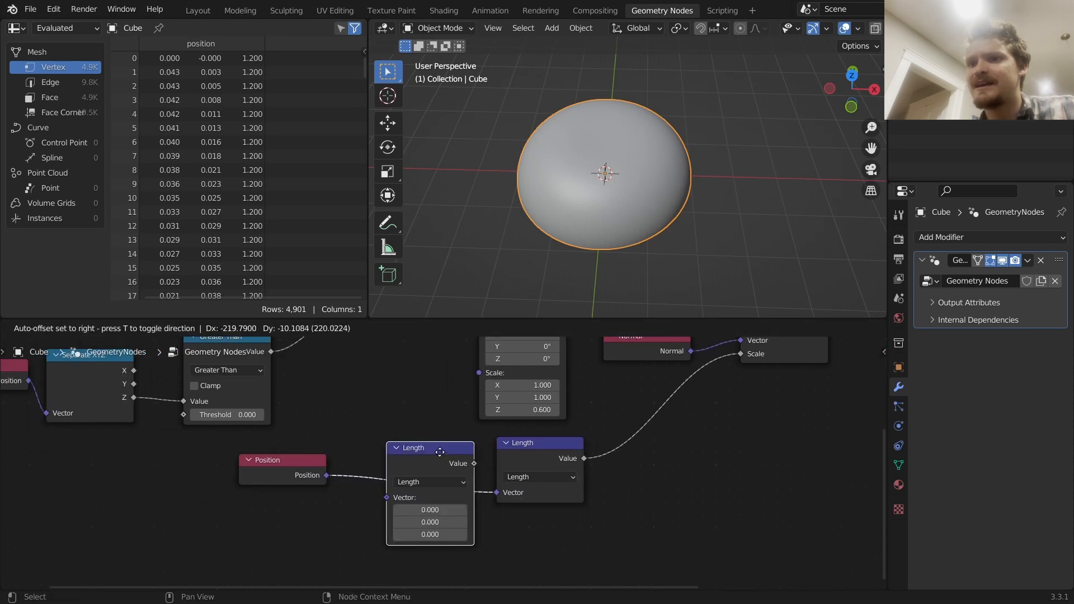
{"action": "left_click", "coordinate": [439, 452]}
- Change the inserted vector node to Multiply with the vector 1, 1, 0 and link its output to the Length node
{"action": "left_click", "coordinate": [851, 74]}
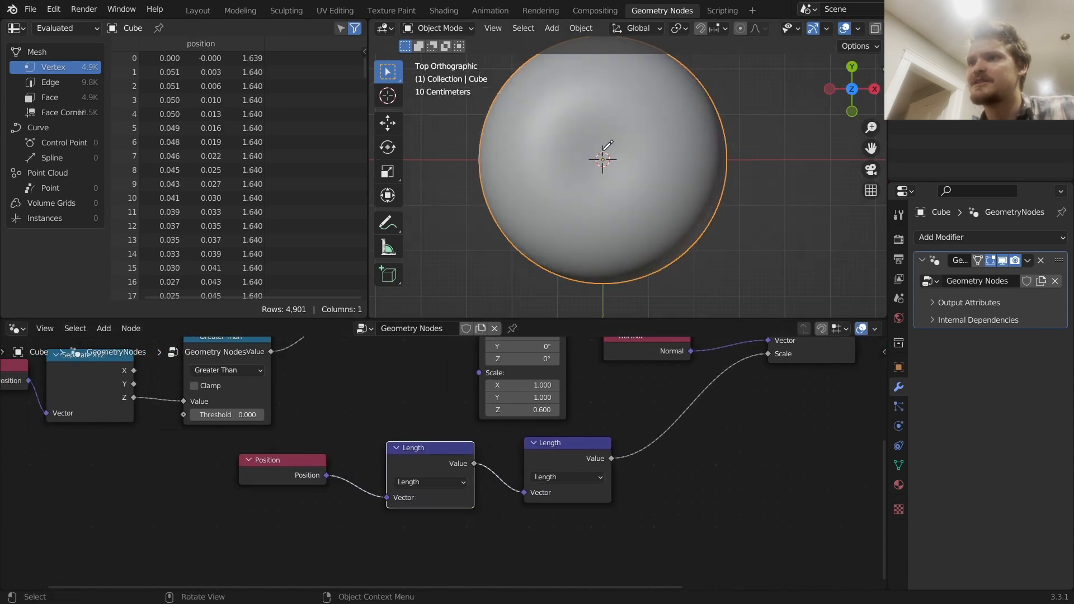
{"action": "left_click", "coordinate": [451, 482]}
{"action": "left_click", "coordinate": [411, 440]}
{"action": "left_click_drag", "start_coordinate": [430, 524], "coordinate": [430, 537]}
{"action": "type", "text": "1"}
{"action": "key", "text": "Return"}
{"action": "left_click_drag", "start_coordinate": [474, 463], "coordinate": [523, 492]}
{"action": "middle_click_drag", "start_coordinate": [609, 275], "coordinate": [633, 69]}
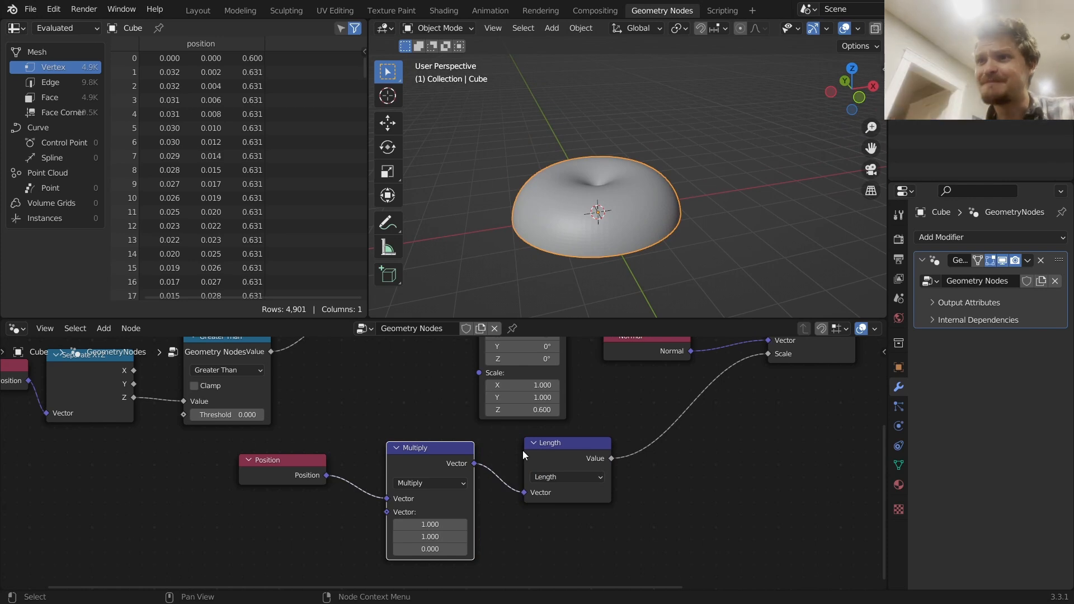
- Insert a Math node set to Add between the Length node and the Scale node
{"action": "middle_click_drag", "start_coordinate": [592, 459], "coordinate": [485, 466]}
{"action": "key", "text": "shift+a"}
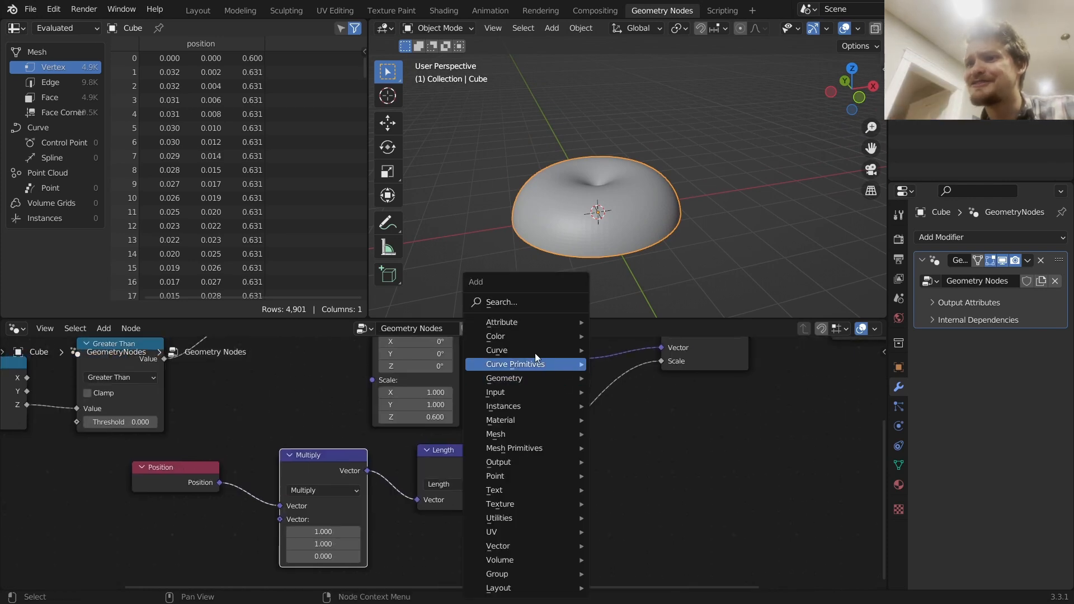
{"action": "left_click", "coordinate": [520, 300]}
{"action": "type", "text": "math"}
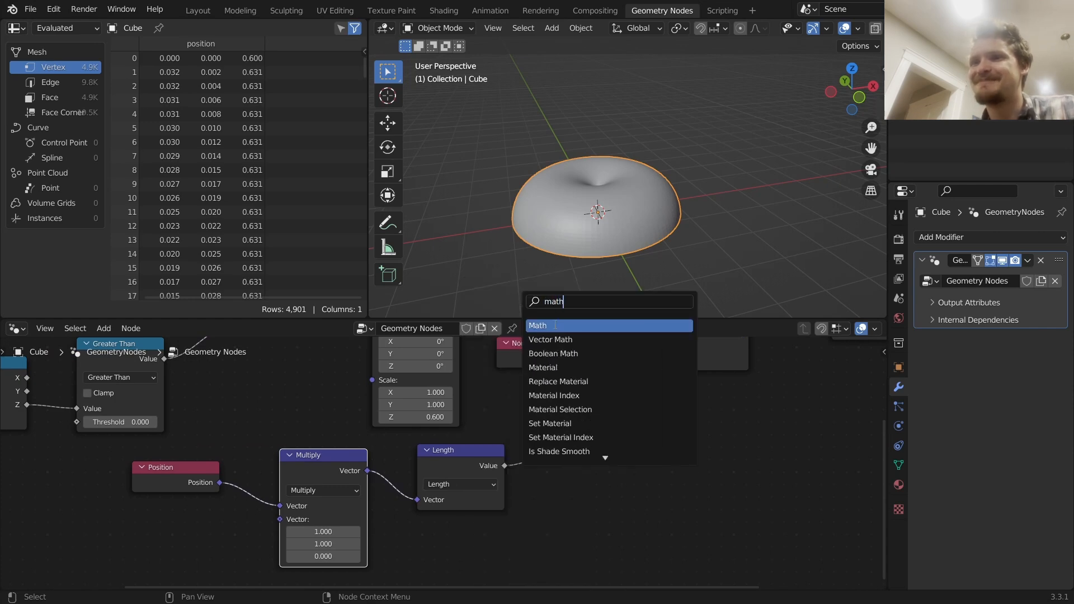
{"action": "key", "text": "Return"}
{"action": "left_click", "coordinate": [572, 439]}
- Feed a Scene Time node's Seconds into the Add node's second value and preview the animation briefly
{"action": "middle_click_drag", "start_coordinate": [559, 491], "coordinate": [585, 439]}
{"action": "left_click_drag", "start_coordinate": [580, 444], "coordinate": [506, 492]}
{"action": "type", "text": "time"}
{"action": "key", "text": "Return"}
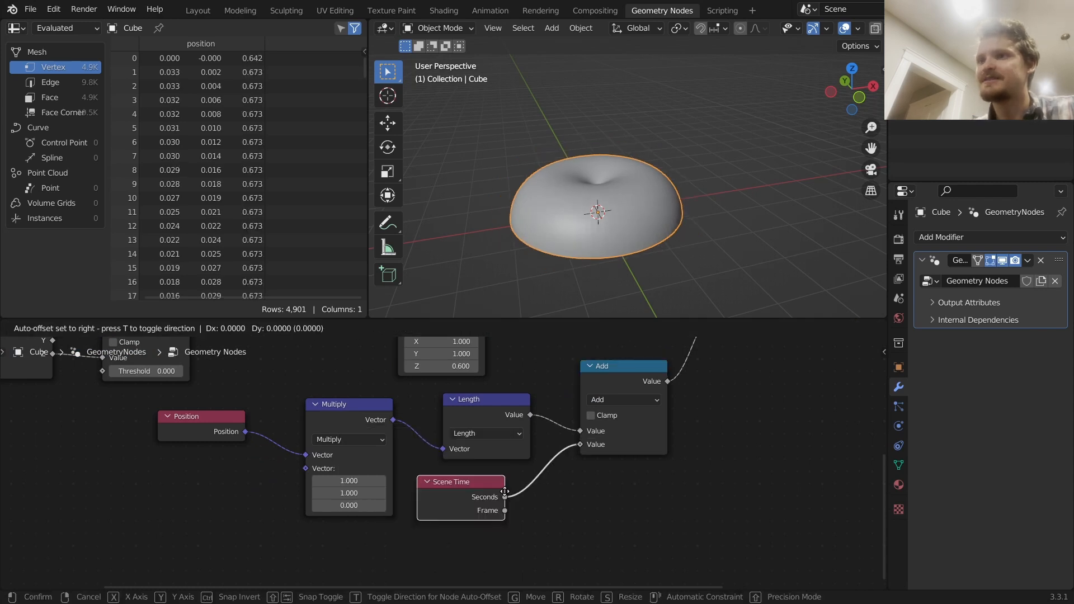
{"action": "left_click", "coordinate": [505, 493]}
{"action": "key", "text": "space"}
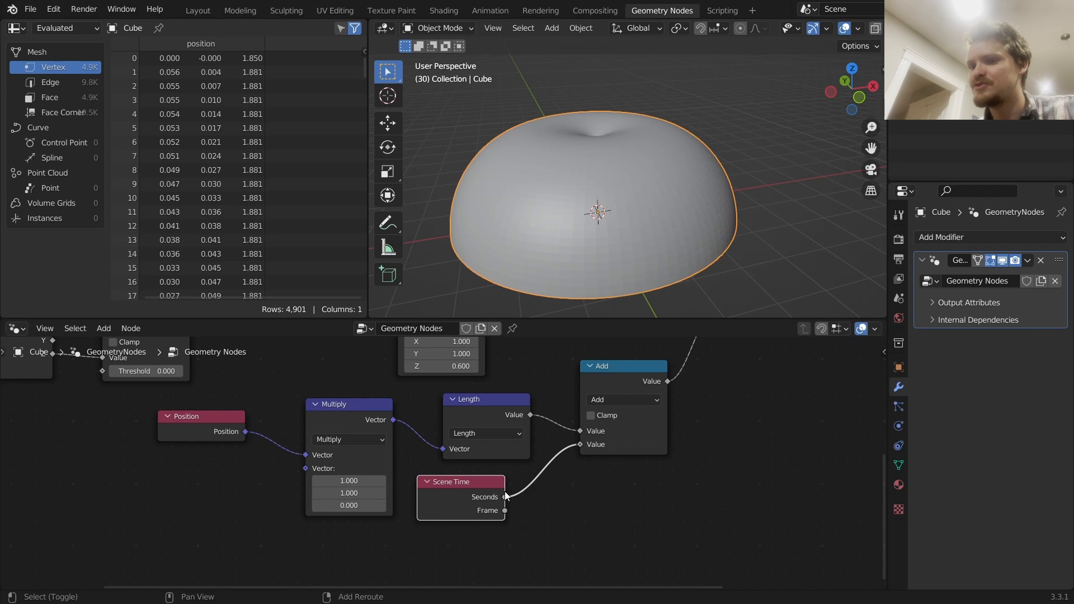
{"action": "key", "text": "Escape"}
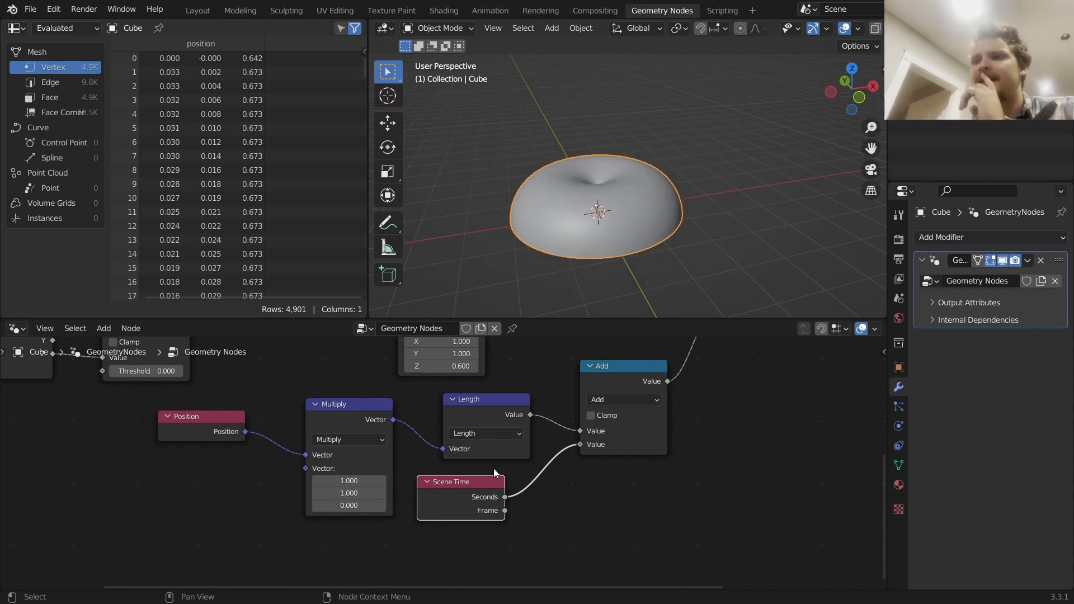
- Duplicate the Add node onto its output link, set the copy to Fraction and start animation playback
{"action": "left_click", "coordinate": [622, 380]}
{"action": "middle_click_drag", "start_coordinate": [630, 379], "coordinate": [532, 402]}
{"action": "key", "text": "shift+d"}
{"action": "left_click", "coordinate": [599, 392]}
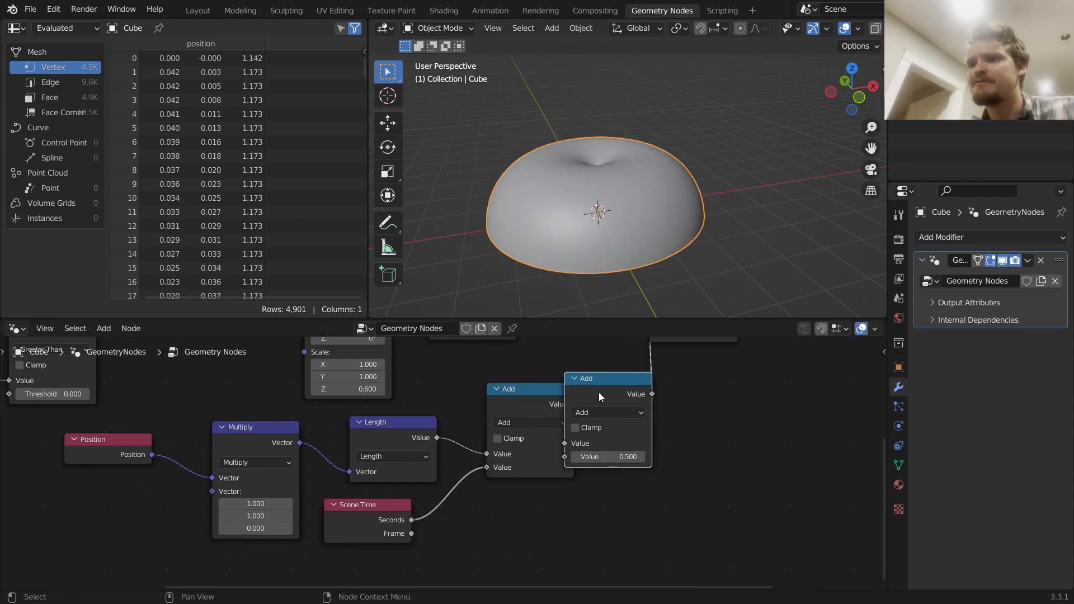
{"action": "left_click", "coordinate": [631, 412]}
{"action": "left_click", "coordinate": [525, 495]}
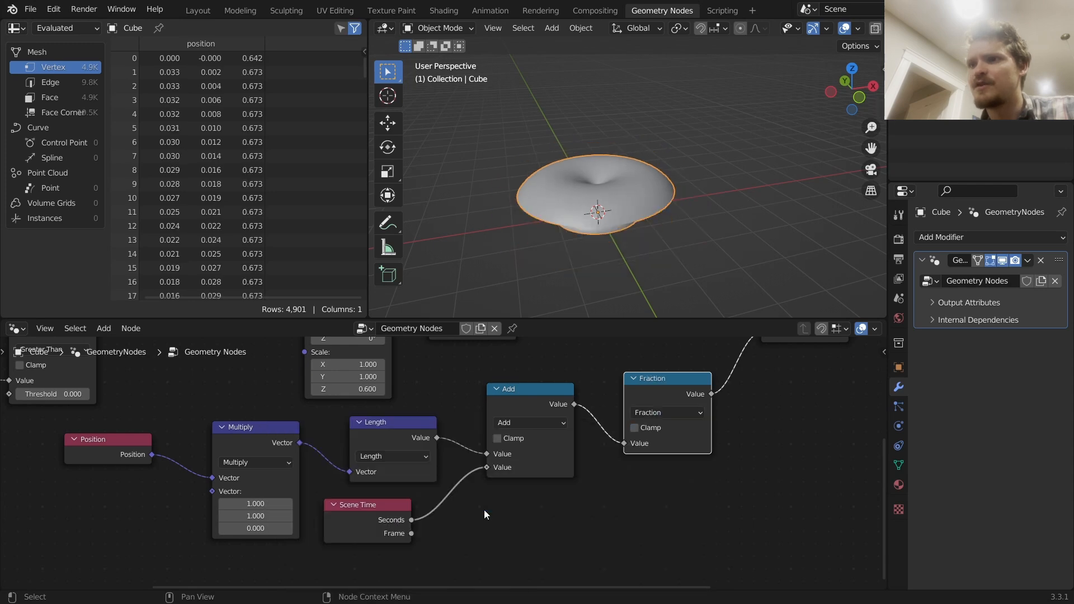
{"action": "key", "text": "space"}
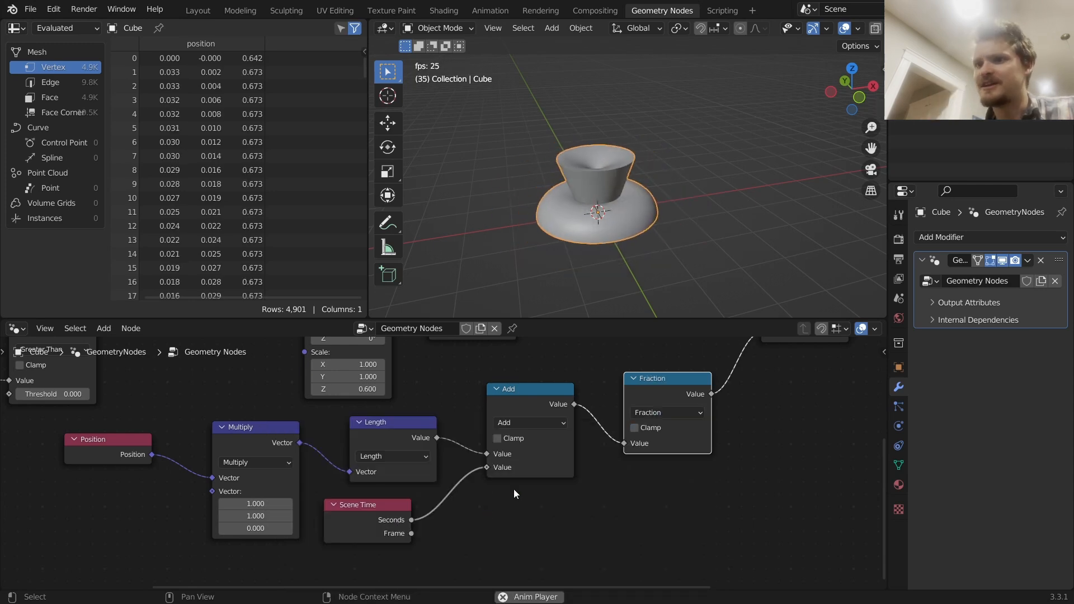
- Move the Scene Time node away and insert a copy of the Add node between it and the original Add node
{"action": "middle_click_drag", "start_coordinate": [494, 472], "coordinate": [572, 422]}
{"action": "left_click_drag", "start_coordinate": [444, 473], "coordinate": [350, 523]}
{"action": "left_click", "coordinate": [600, 359]}
{"action": "key", "text": "shift+d"}
{"action": "left_click", "coordinate": [486, 499]}
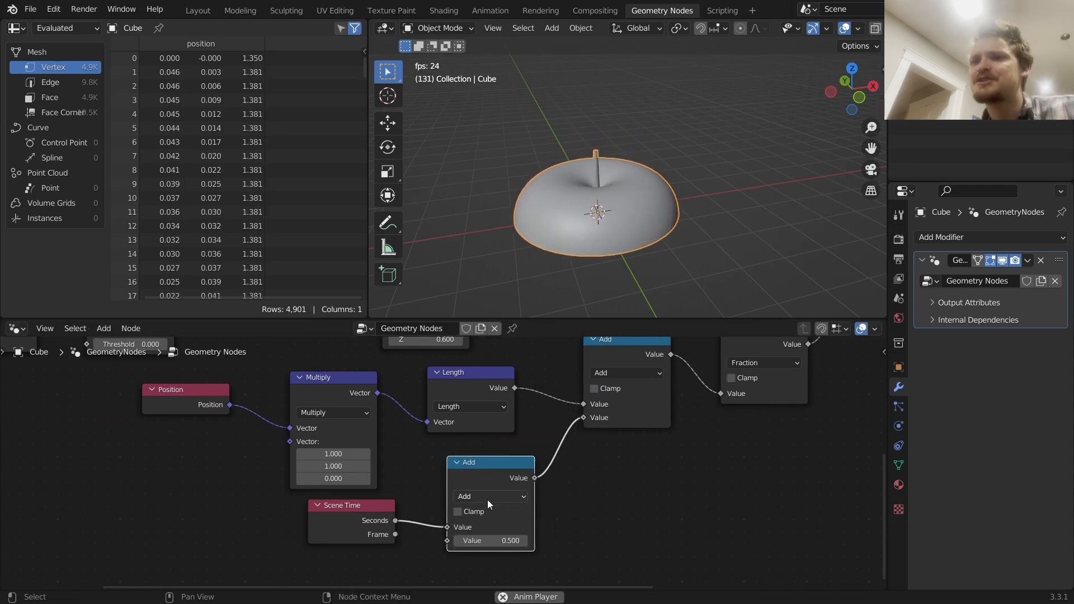
- Set the node after Scene Time to Multiply by -0.5 and replay the animation from the first frame
{"action": "left_click", "coordinate": [487, 497]}
{"action": "left_click", "coordinate": [487, 368]}
{"action": "left_click", "coordinate": [512, 539]}
{"action": "type", "text": "-"}
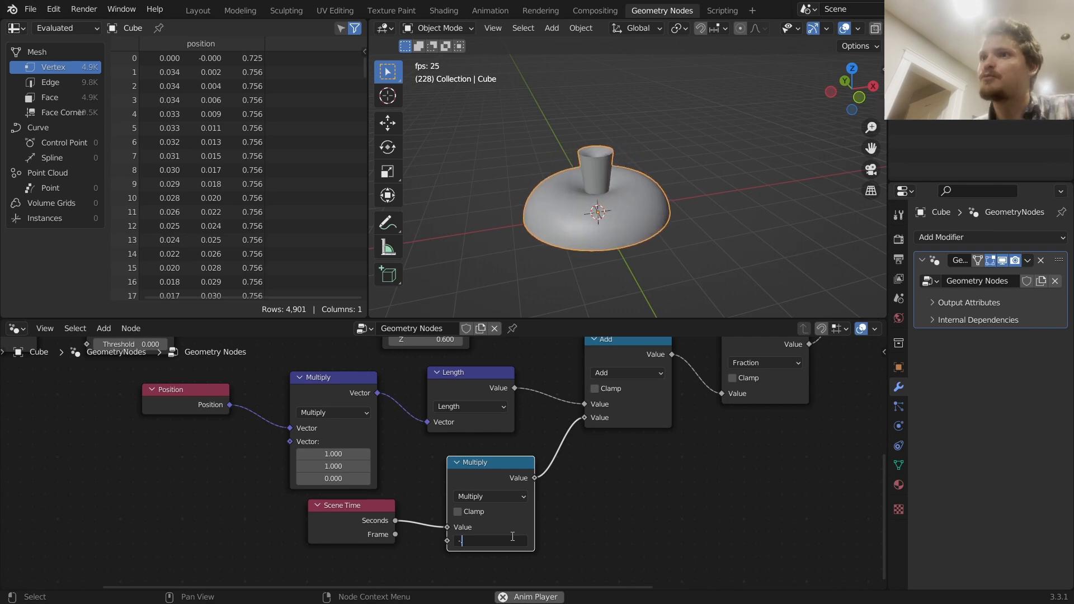
{"action": "type", "text": "0.5"}
{"action": "key", "text": "Return"}
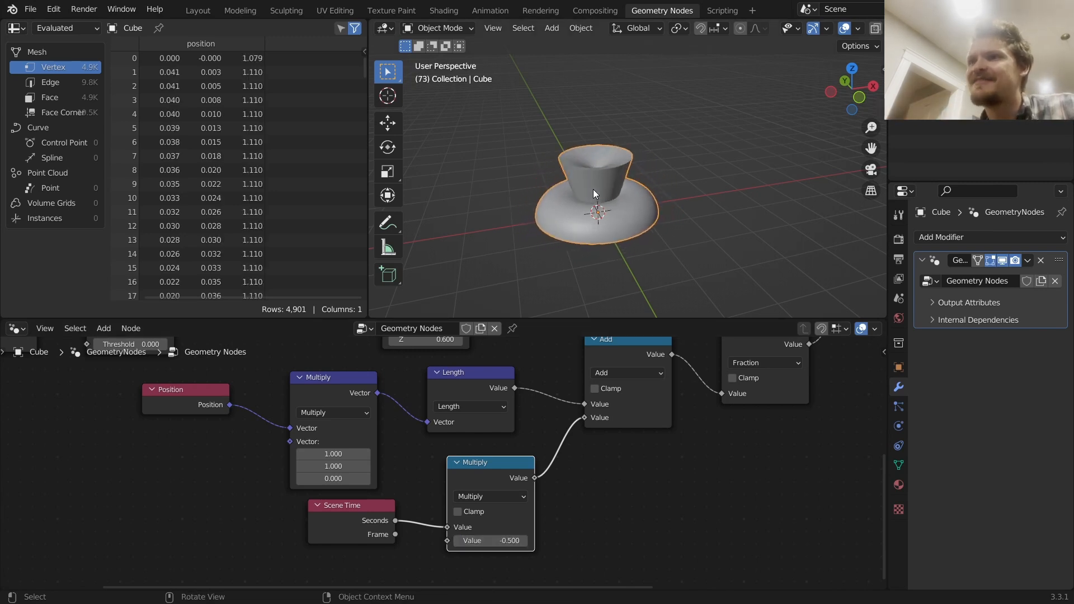
{"action": "key", "text": "space"}
{"action": "scroll", "coordinate": [601, 195], "scroll_direction": "up", "scroll_amount": 3}
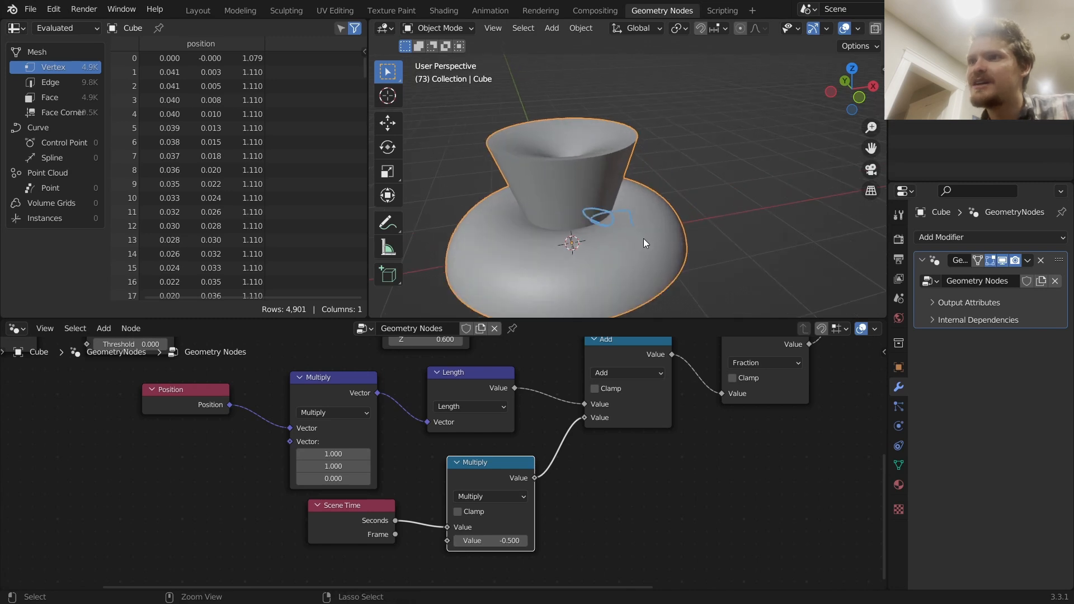
{"action": "key", "text": "shift+Left"}
{"action": "key", "text": "space"}
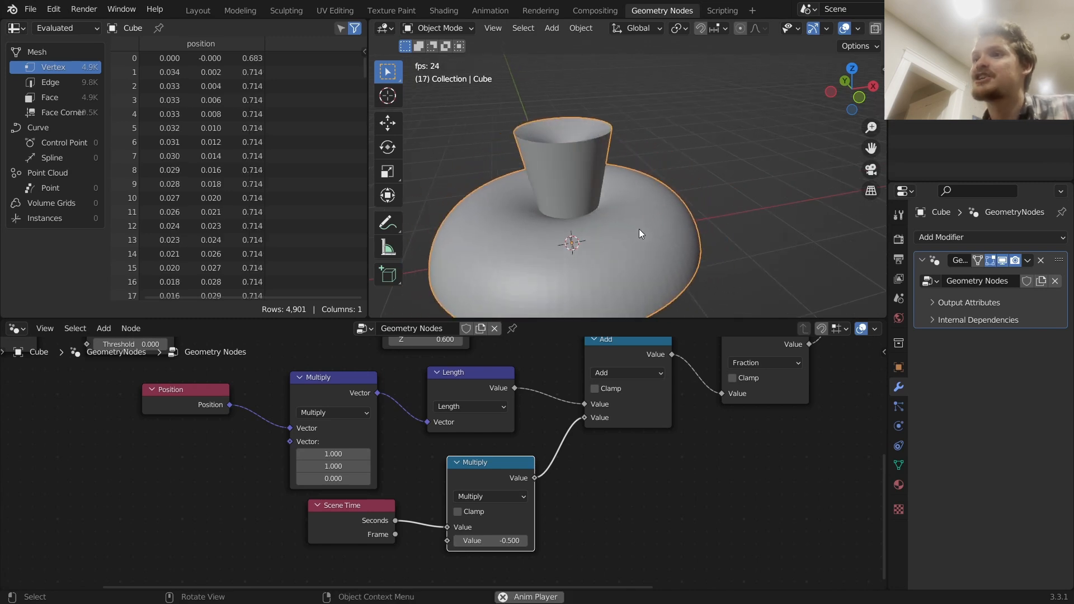
{"action": "key", "text": "space"}
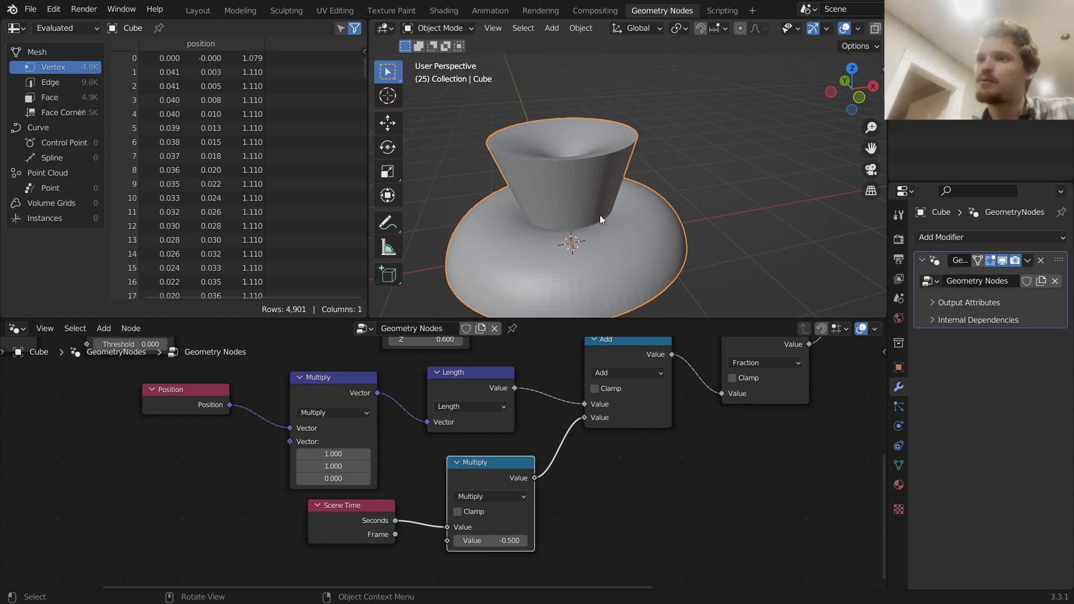
- Insert a ColorRamp node between the Fraction node and the Scale node
{"action": "middle_click_drag", "start_coordinate": [680, 429], "coordinate": [447, 529]}
{"action": "key", "text": "shift+a"}
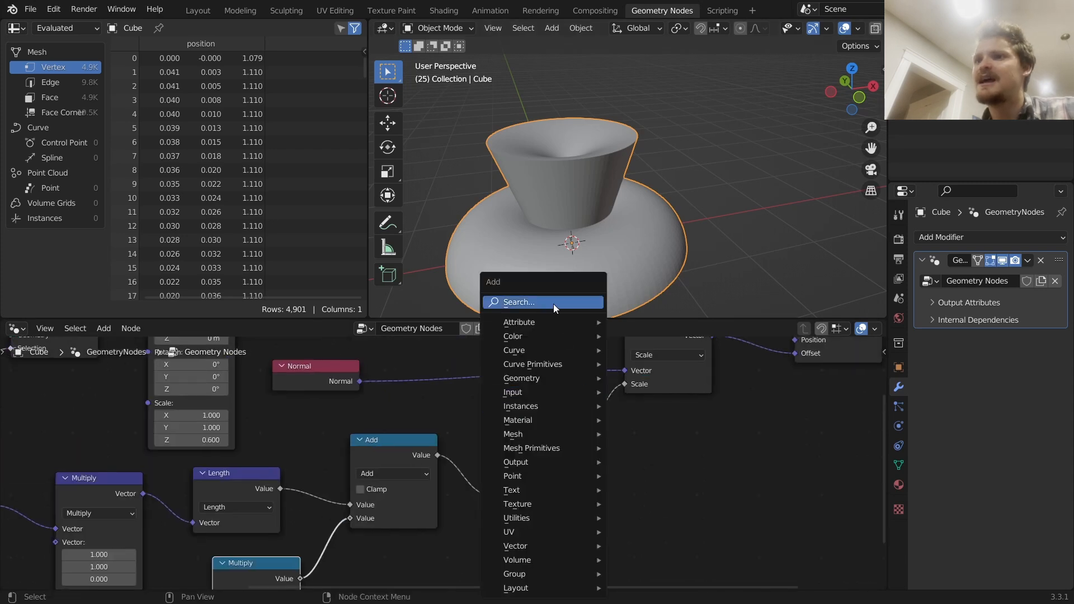
{"action": "type", "text": "colo"}
{"action": "left_click", "coordinate": [587, 341]}
{"action": "left_click", "coordinate": [652, 448]}
- Give the ColorRamp a black end stop and a dark grey stop at 0.500, with Ease interpolation
{"action": "middle_click_drag", "start_coordinate": [680, 475], "coordinate": [587, 459]}
{"action": "left_click", "coordinate": [592, 493]}
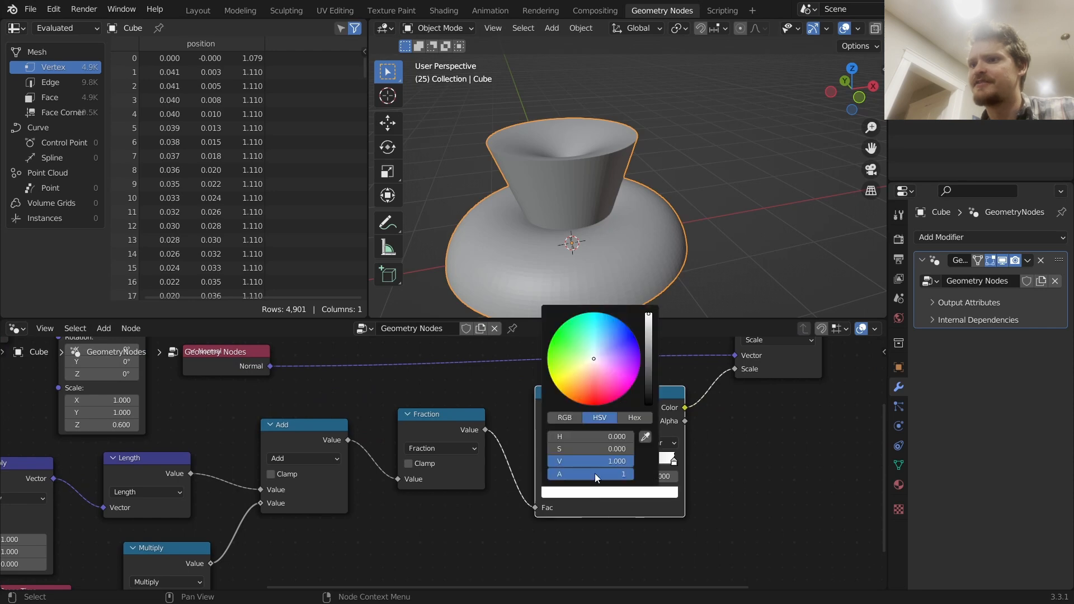
{"action": "left_click_drag", "start_coordinate": [646, 395], "coordinate": [583, 424]}
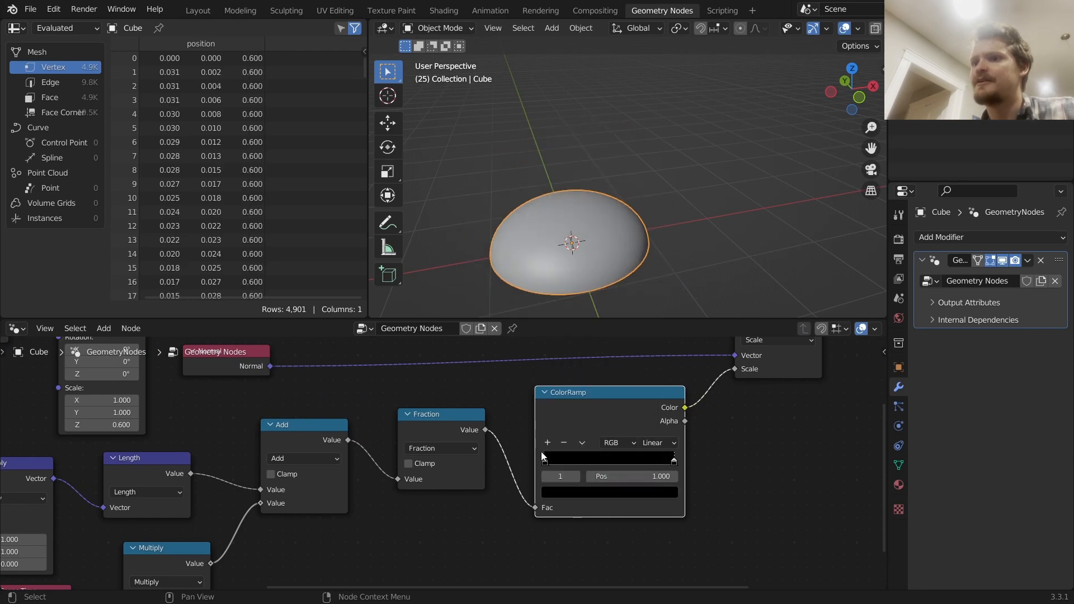
{"action": "left_click", "coordinate": [594, 492]}
{"action": "left_click", "coordinate": [648, 377]}
{"action": "left_click", "coordinate": [654, 442]}
{"action": "left_click", "coordinate": [660, 458]}
- Play the animation and examine the dome's ripple motion from the side
{"action": "key", "text": "space"}
{"action": "mouse_move", "coordinate": [564, 220]}
{"action": "middle_mouse_down"}
{"action": "mouse_move", "coordinate": [561, 181]}
{"action": "mouse_move", "coordinate": [552, 227]}
{"action": "middle_mouse_up"}
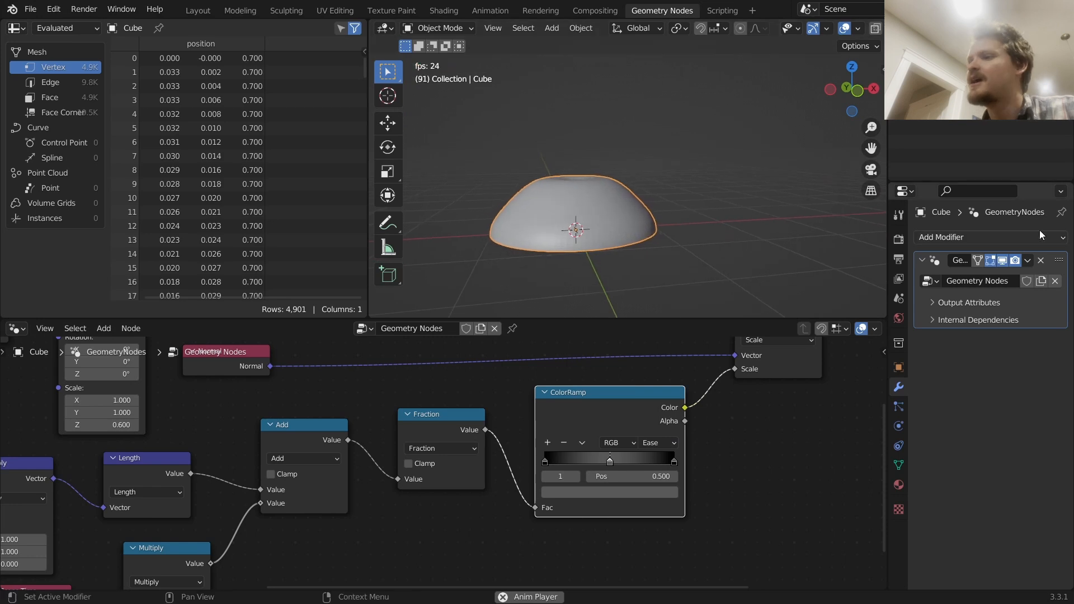
{"action": "left_click", "coordinate": [984, 236]}
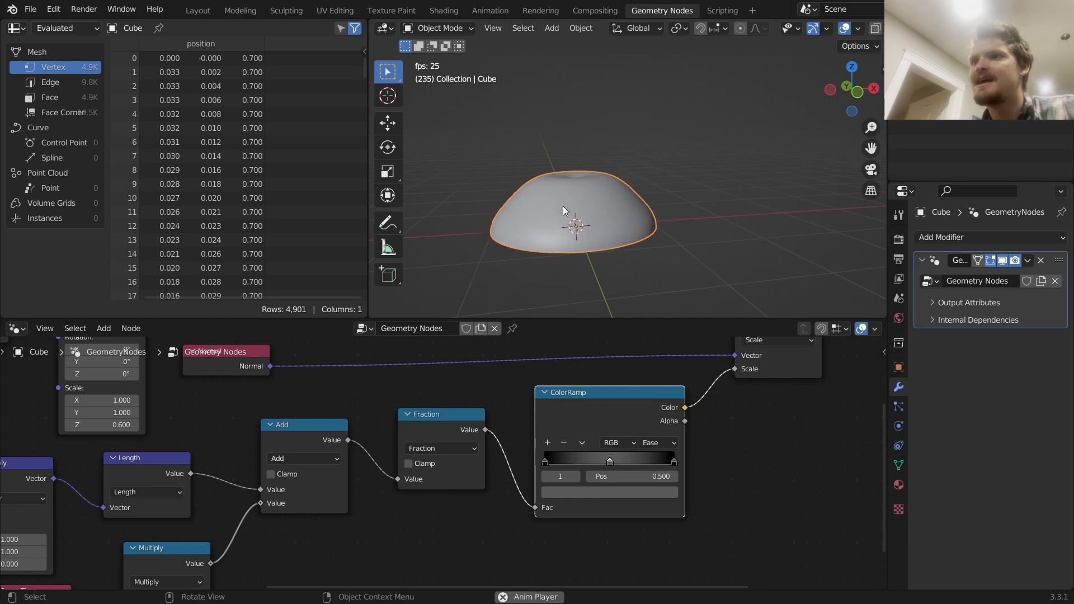
{"action": "key", "text": "space"}
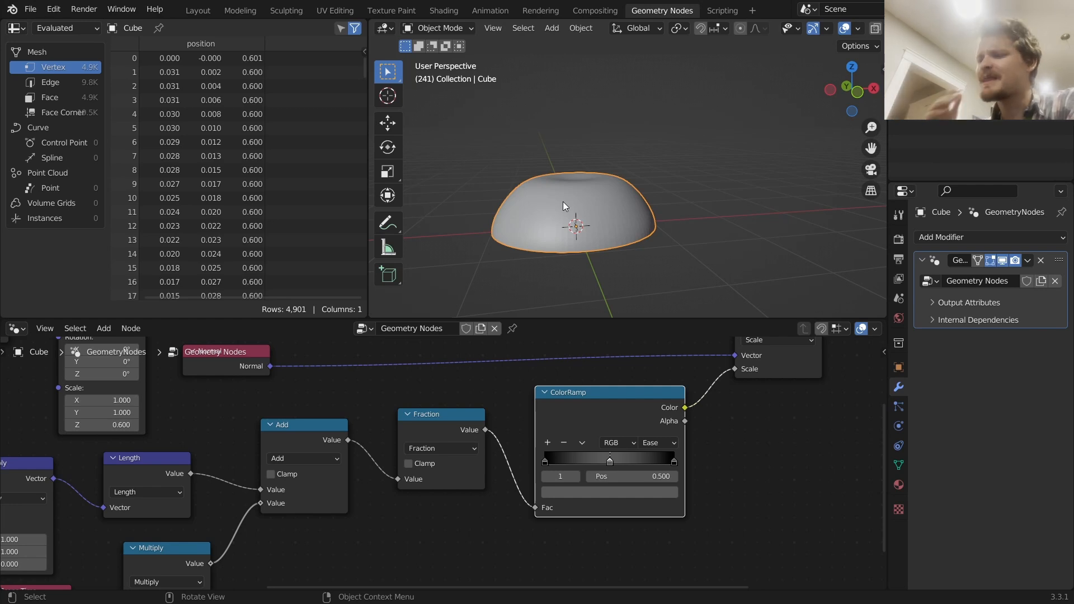
{"action": "middle_click_drag", "start_coordinate": [576, 240], "coordinate": [561, 224]}
{"action": "key", "text": "space"}
{"action": "key", "text": "space"}
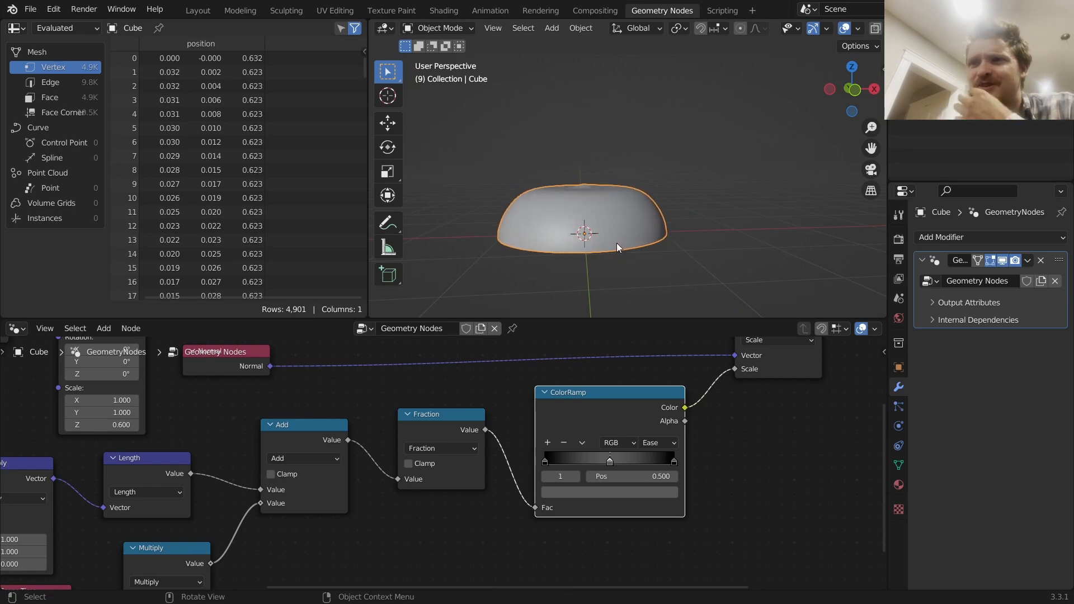
- Duplicate the Set Position node and insert the copy between the original and the Group Output
{"action": "scroll", "coordinate": [702, 402], "scroll_direction": "down", "scroll_amount": 3}
{"action": "middle_click_drag", "start_coordinate": [702, 402], "coordinate": [442, 460]}
{"action": "left_click_drag", "start_coordinate": [492, 416], "coordinate": [459, 412]}
{"action": "key", "text": "shift+d"}
{"action": "left_click", "coordinate": [532, 417]}
{"action": "scroll", "coordinate": [526, 425], "scroll_direction": "up", "scroll_amount": 2}
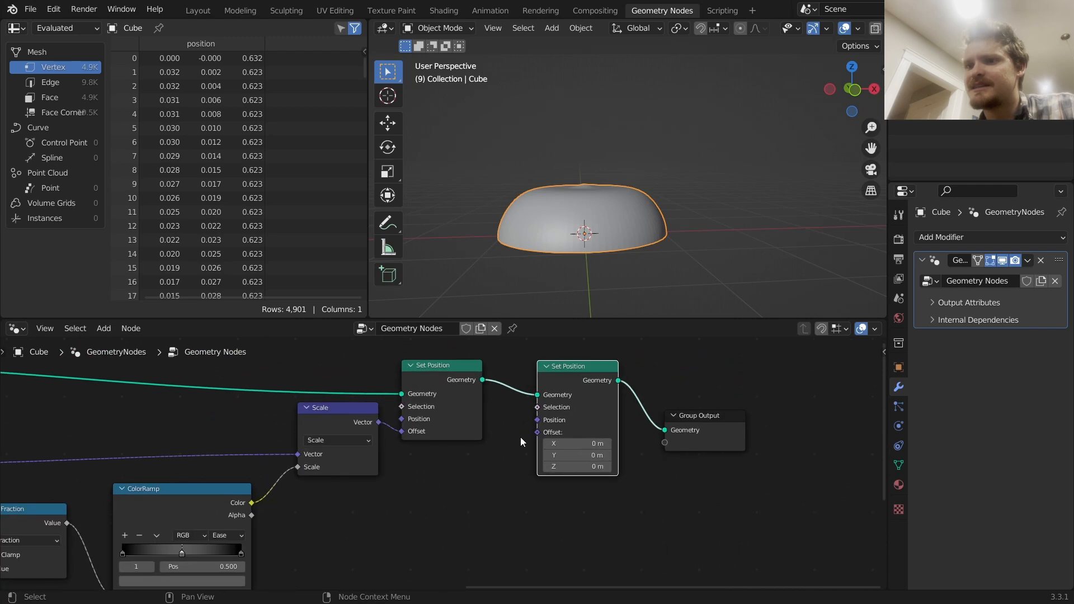
- Add a Combine XYZ node feeding the second Set Position node's Offset
{"action": "middle_click_drag", "start_coordinate": [534, 435], "coordinate": [603, 384]}
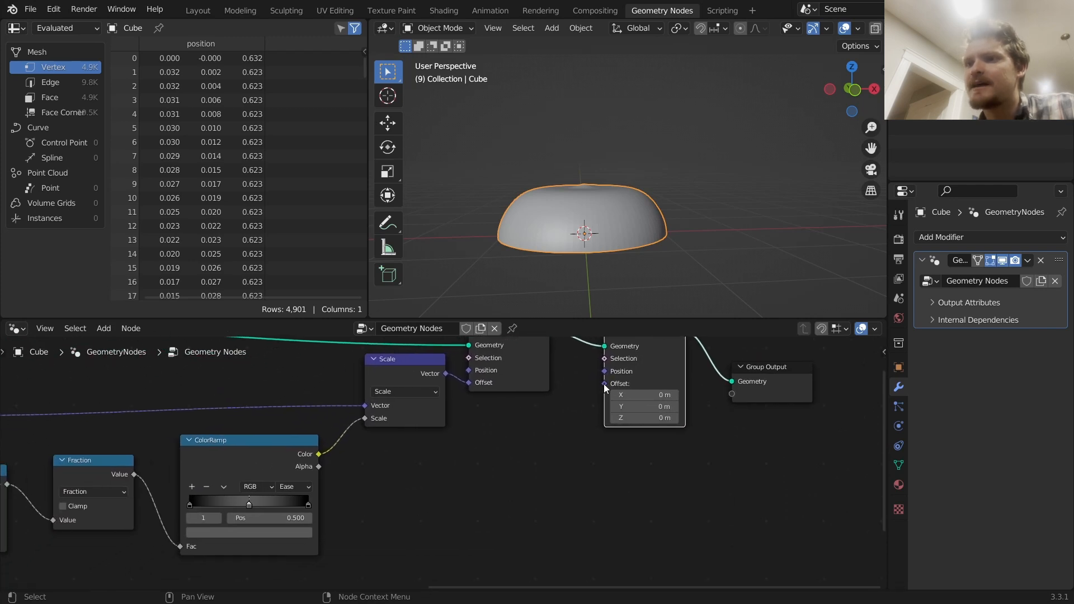
{"action": "left_click_drag", "start_coordinate": [603, 384], "coordinate": [565, 441]}
{"action": "type", "text": "combine"}
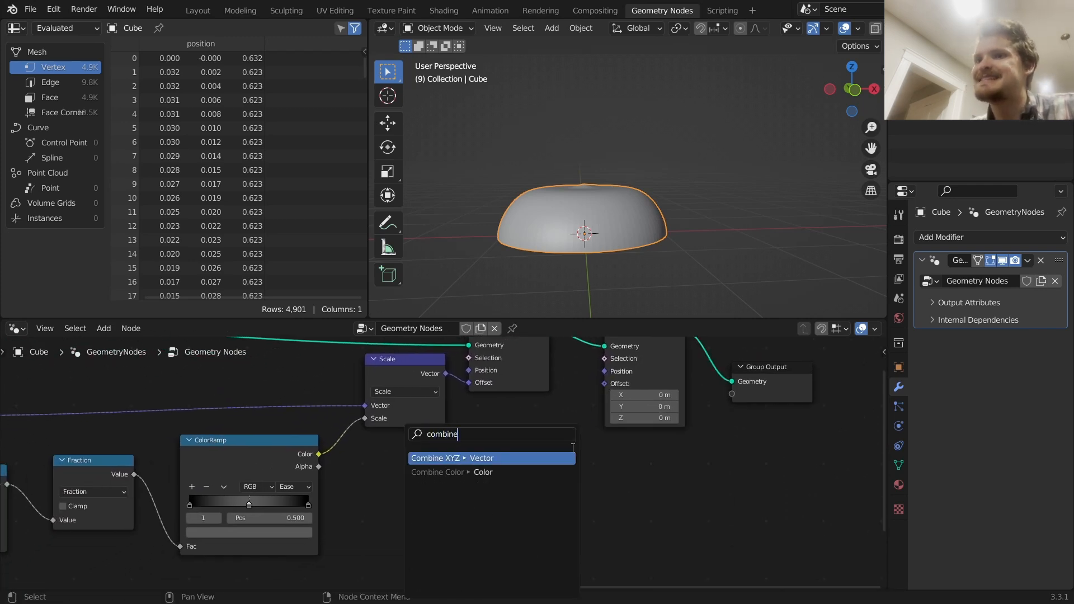
{"action": "key", "text": "Return"}
{"action": "left_click", "coordinate": [572, 447]}
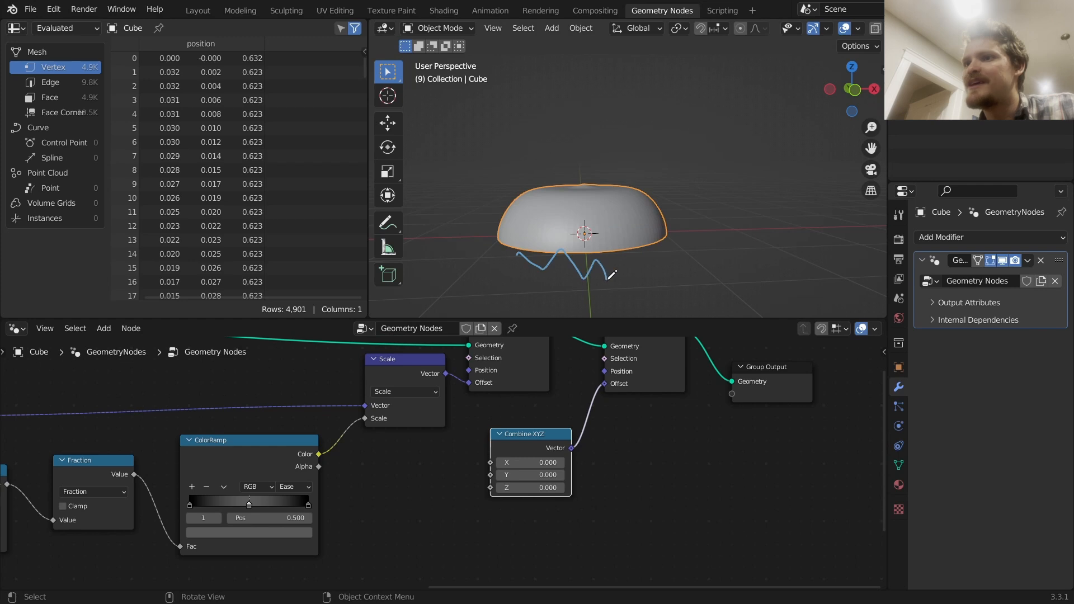
- Add a Gradient Texture node below the ColorRamp
{"action": "middle_click_drag", "start_coordinate": [374, 559], "coordinate": [440, 472]}
{"action": "key", "text": "shift+a"}
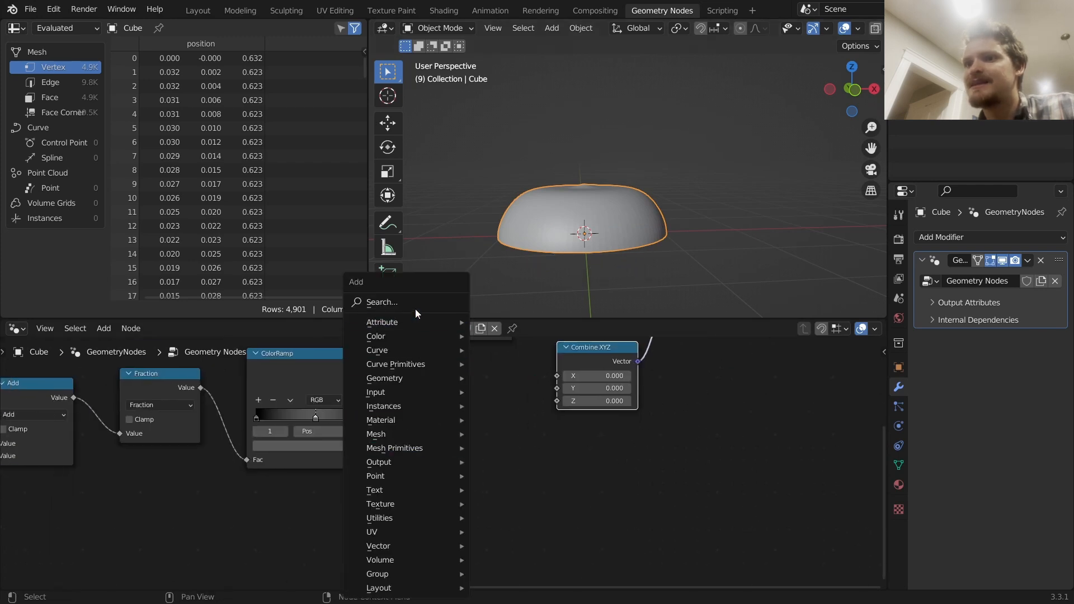
{"action": "type", "text": "rad"}
{"action": "key", "text": "BackSpace"}
{"action": "key", "text": "BackSpace"}
{"action": "key", "text": "BackSpace"}
{"action": "type", "text": "gra"}
{"action": "key", "text": "Return"}
{"action": "left_click", "coordinate": [352, 509]}
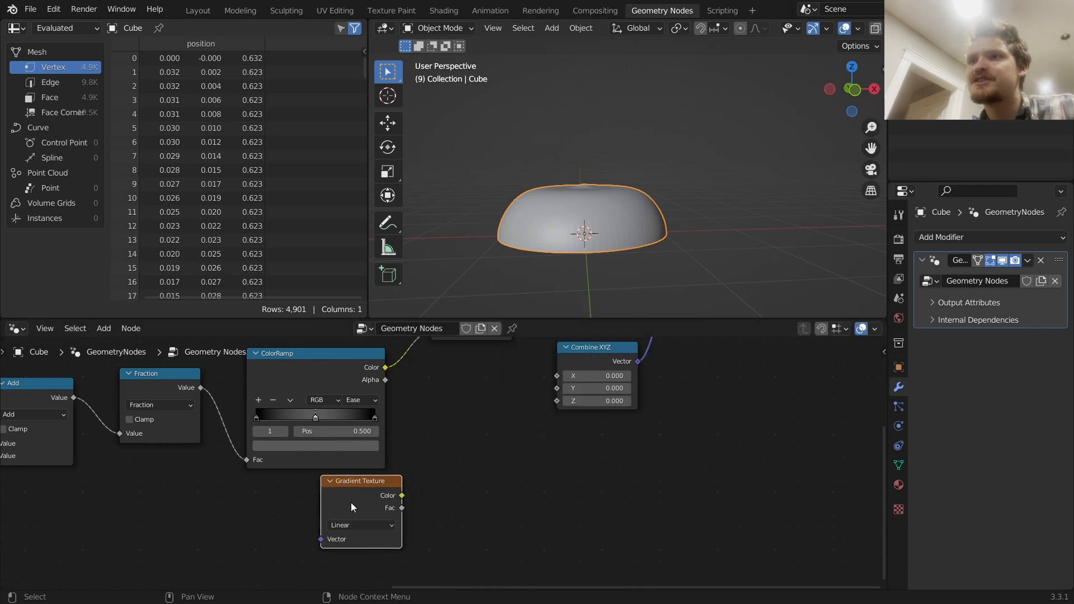
- View the dome from the top and set the Gradient Texture's type to Radial
{"action": "left_click", "coordinate": [852, 67]}
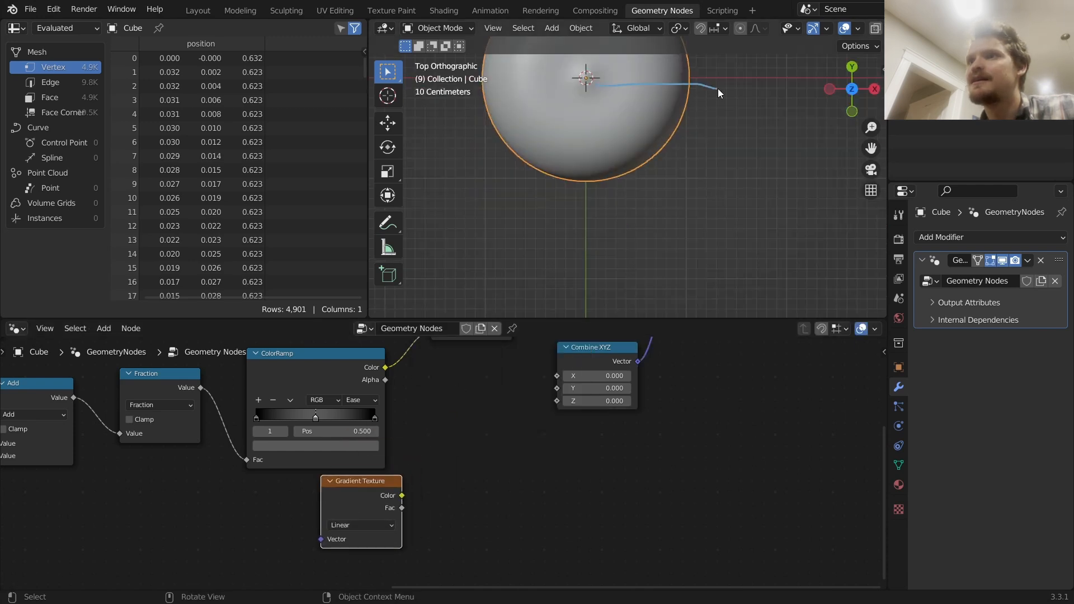
{"action": "middle_click_drag", "start_coordinate": [613, 89], "coordinate": [646, 152], "text": "shift"}
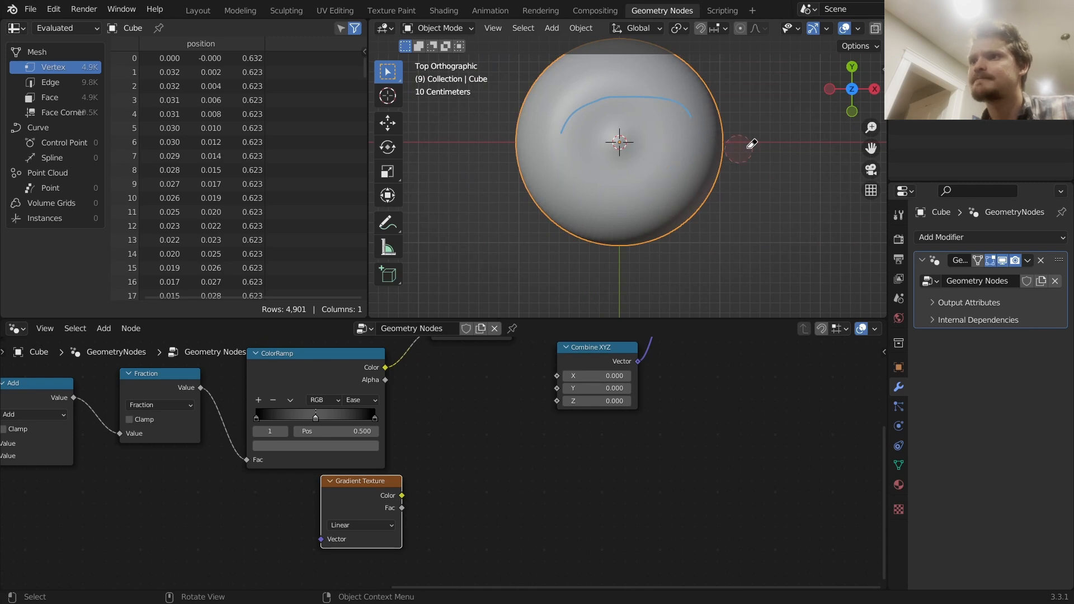
{"action": "left_click", "coordinate": [347, 526]}
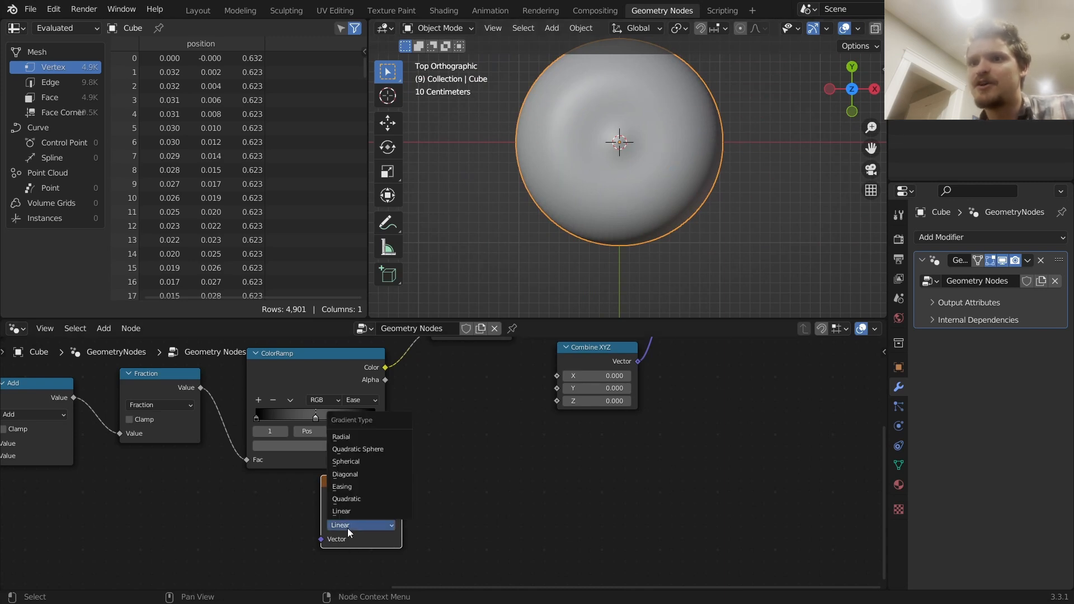
{"action": "left_click", "coordinate": [347, 436]}
- Add a Noise Texture node and feed the Gradient Texture's Fac into its Vector
{"action": "key", "text": "shift+a"}
{"action": "left_click", "coordinate": [377, 294]}
{"action": "type", "text": "no"}
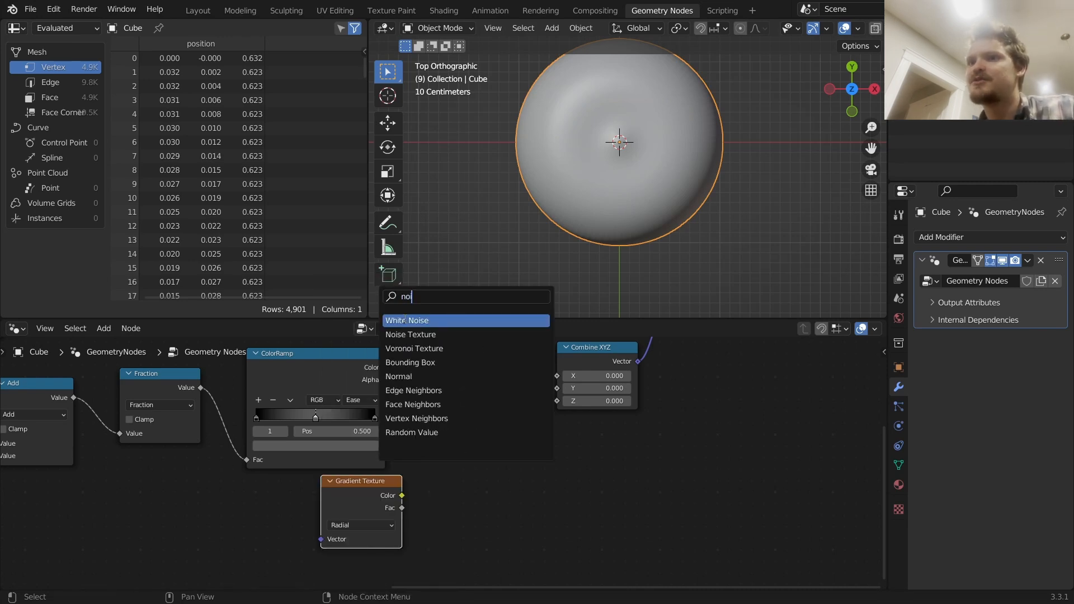
{"action": "left_click", "coordinate": [411, 334]}
{"action": "left_click", "coordinate": [457, 482]}
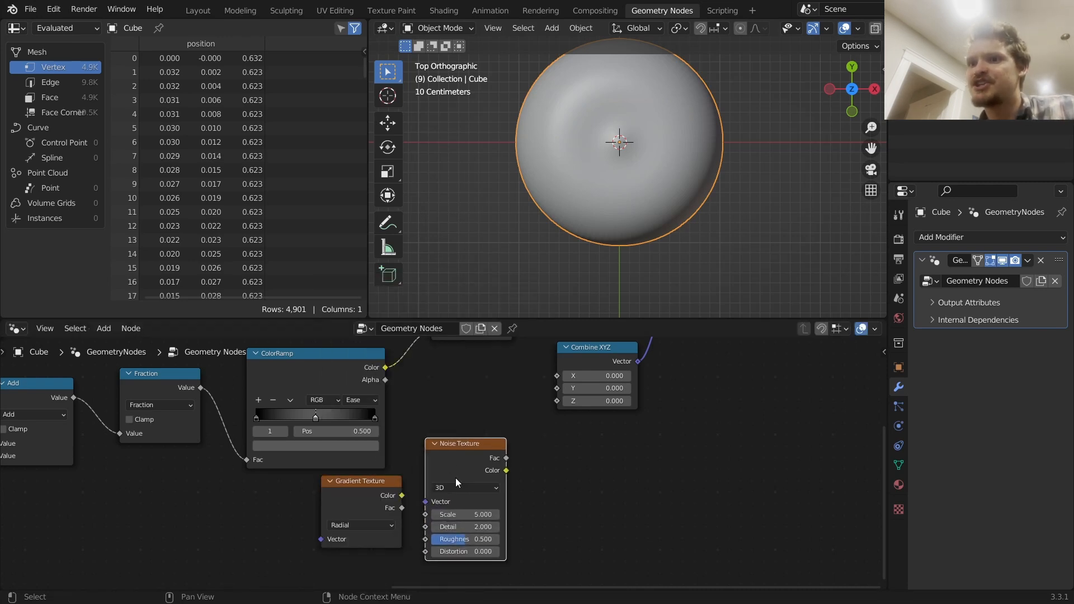
{"action": "left_click_drag", "start_coordinate": [402, 508], "coordinate": [425, 501]}
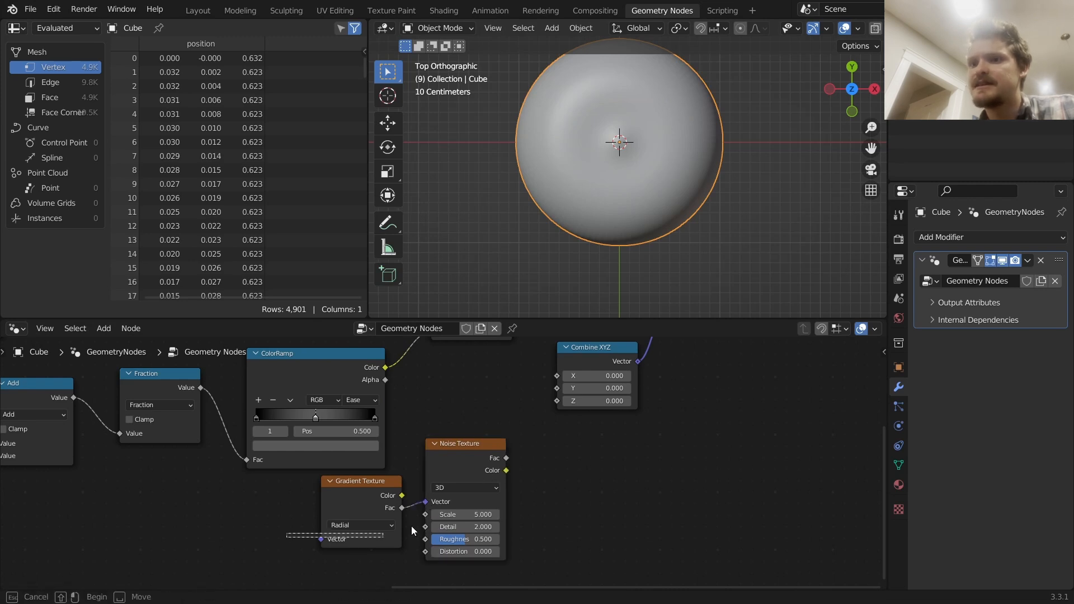
- Reposition the two texture nodes, connect the noise Fac to the Combine XYZ's Z, and play the animation
{"action": "left_click_drag", "start_coordinate": [353, 537], "coordinate": [463, 510]}
{"action": "key", "text": "g"}
{"action": "left_click", "coordinate": [376, 515]}
{"action": "left_click_drag", "start_coordinate": [421, 465], "coordinate": [558, 405]}
{"action": "middle_click_drag", "start_coordinate": [583, 190], "coordinate": [605, 69]}
{"action": "key", "text": "space"}
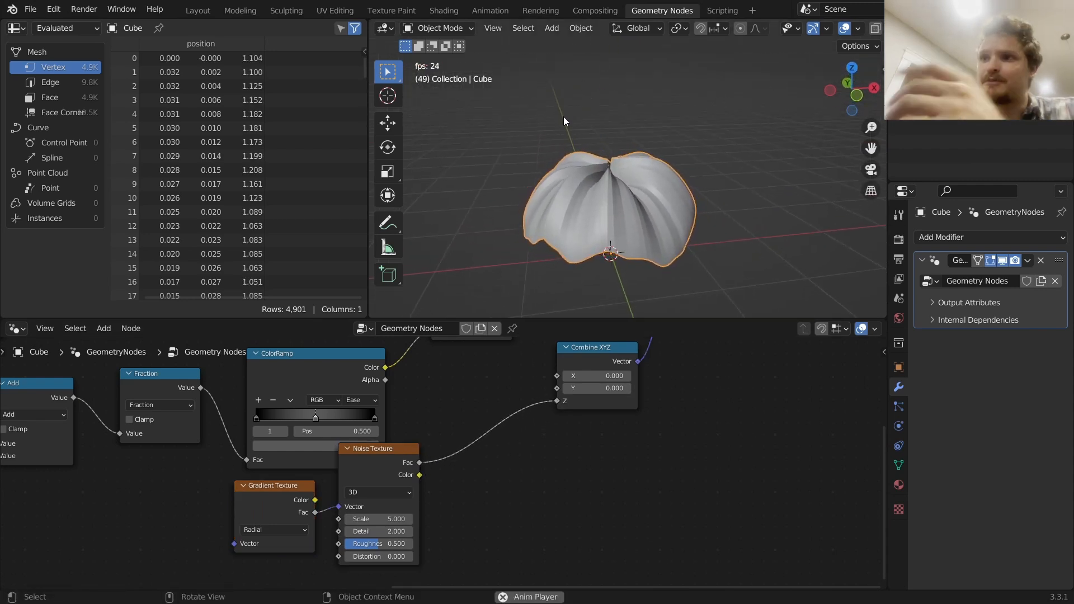
{"action": "key", "text": "space"}
- Insert a Math node set to Multiply between the Noise Texture and the Combine XYZ
{"action": "key", "text": "shift+a"}
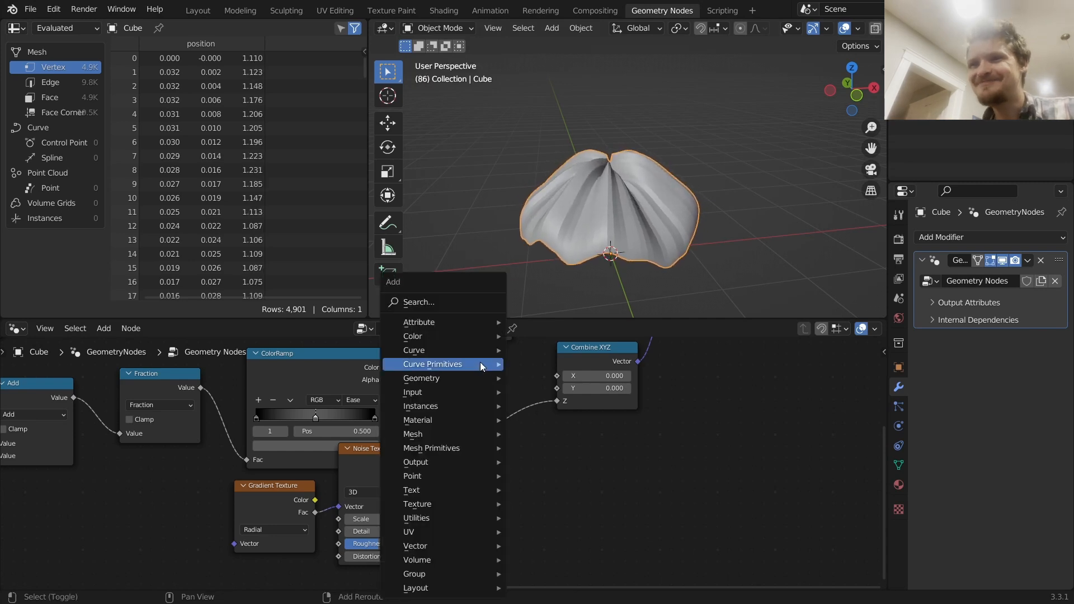
{"action": "left_click", "coordinate": [459, 303]}
{"action": "type", "text": "math"}
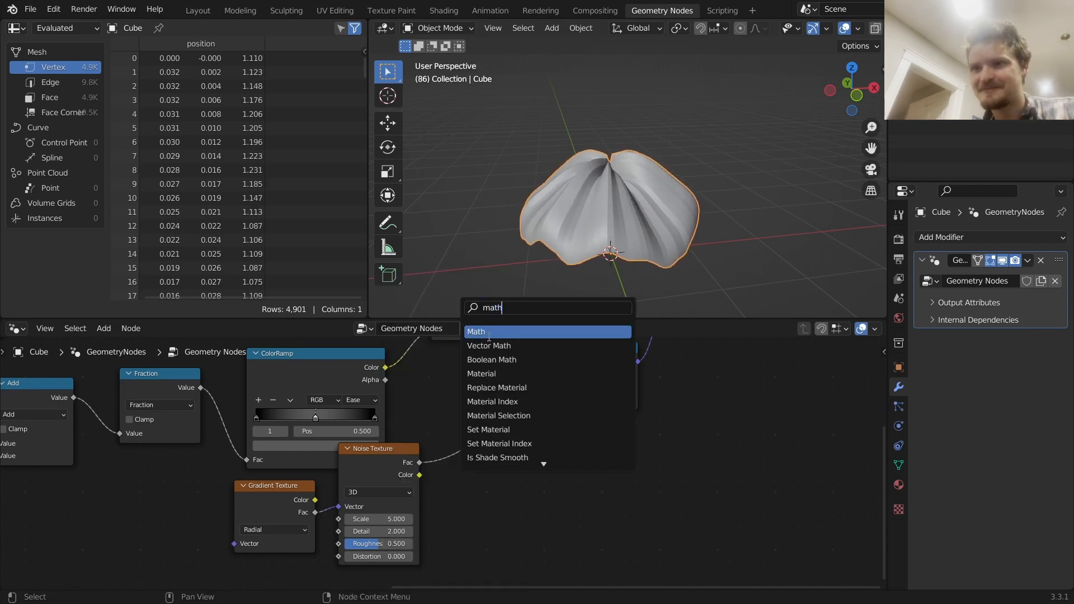
{"action": "left_click", "coordinate": [489, 336]}
{"action": "left_click", "coordinate": [491, 441]}
{"action": "left_click", "coordinate": [501, 451]}
{"action": "key", "text": "m"}
- Insert a Capture Attribute node into the geometry link after the Transform, and feed the Length value into it
{"action": "scroll", "coordinate": [482, 442], "scroll_direction": "down", "scroll_amount": 5}
{"action": "middle_click_drag", "start_coordinate": [299, 393], "coordinate": [400, 428]}
{"action": "middle_click_drag", "start_coordinate": [335, 444], "coordinate": [316, 471]}
{"action": "key", "text": "shift+a"}
{"action": "left_click", "coordinate": [285, 303]}
{"action": "type", "text": "ca"}
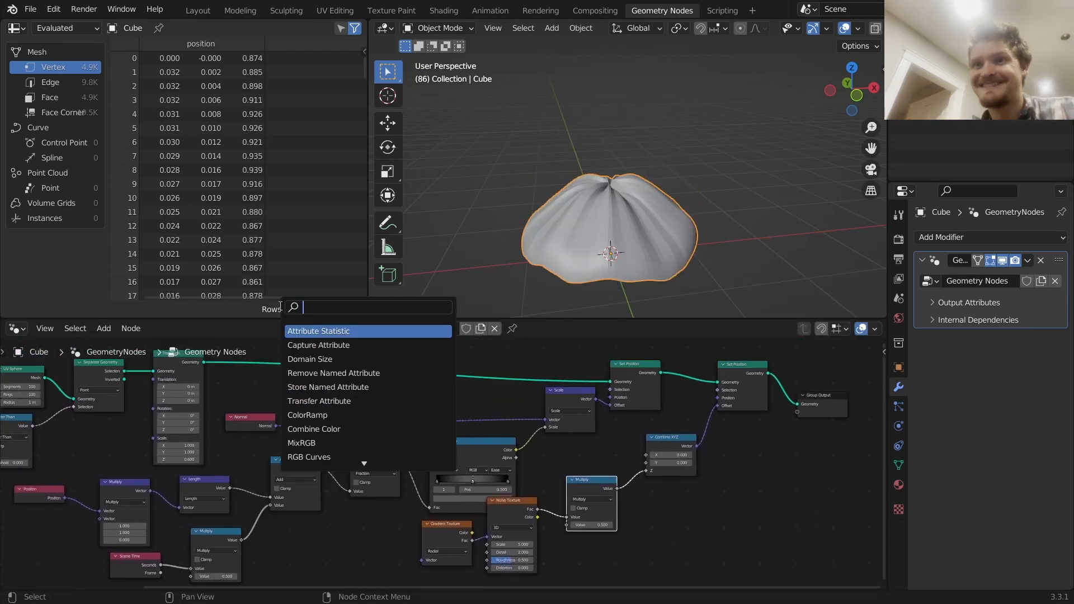
{"action": "left_click", "coordinate": [306, 331]}
{"action": "left_click", "coordinate": [316, 364]}
{"action": "middle_click_drag", "start_coordinate": [243, 464], "coordinate": [269, 440]}
{"action": "left_click_drag", "start_coordinate": [257, 464], "coordinate": [318, 375]}
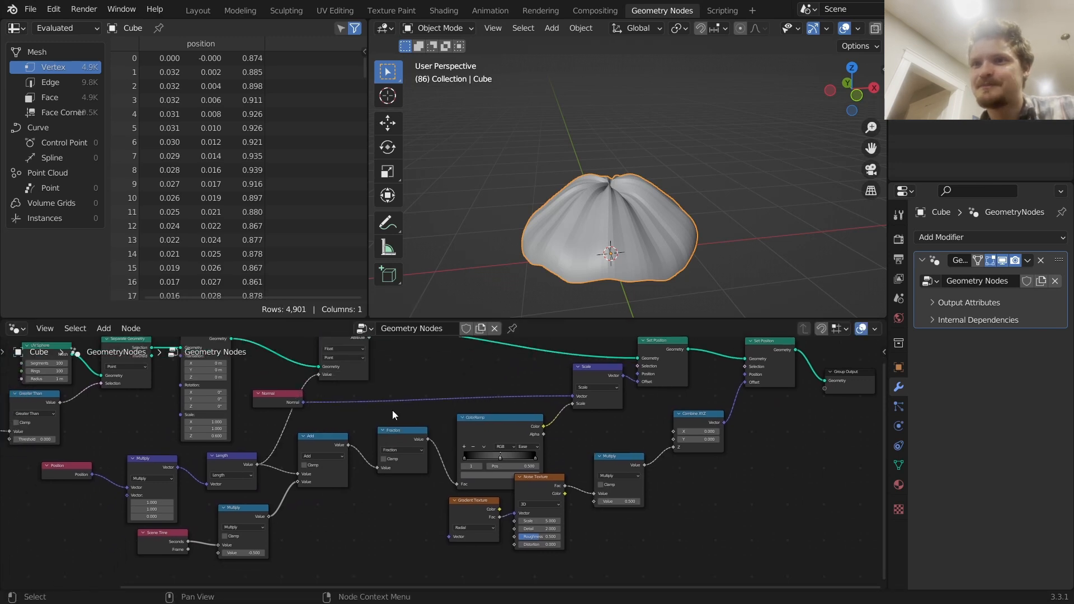
- Connect the captured Attribute to the second value of the noise's Multiply node and play the animation
{"action": "middle_click_drag", "start_coordinate": [394, 408], "coordinate": [283, 412]}
{"action": "left_click_drag", "start_coordinate": [257, 340], "coordinate": [531, 417]}
{"action": "left_click_drag", "start_coordinate": [498, 511], "coordinate": [489, 505]}
{"action": "key", "text": "space"}
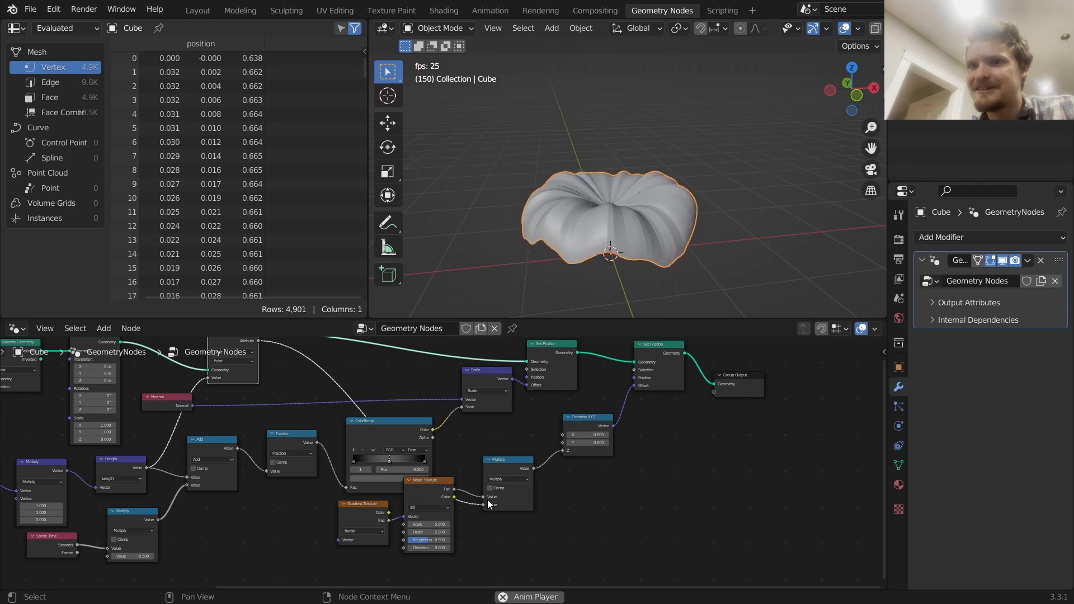
{"action": "key", "text": "space"}
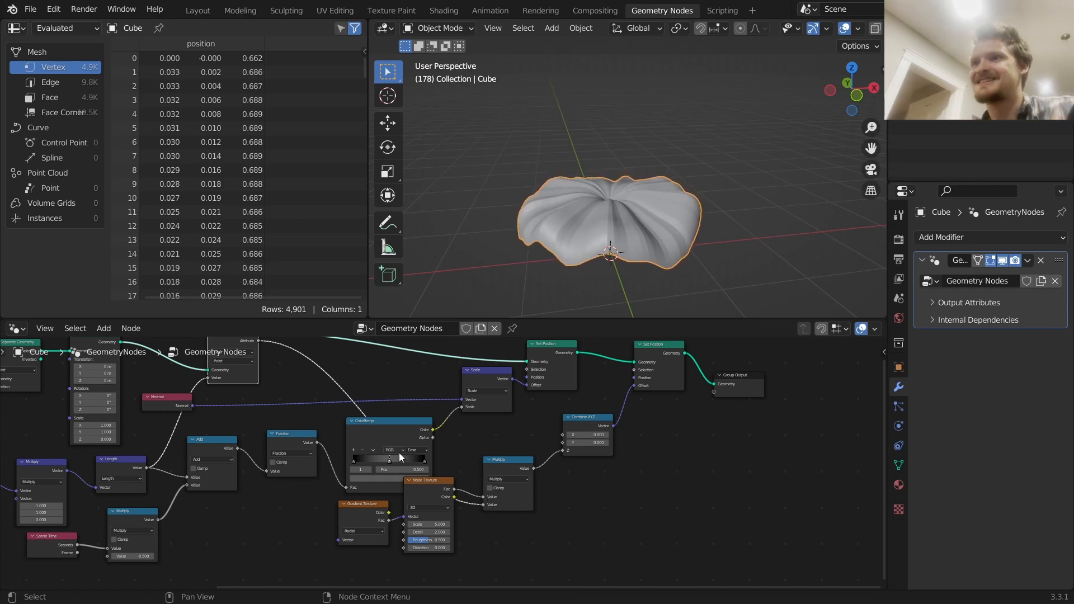
{"action": "key", "text": "space"}
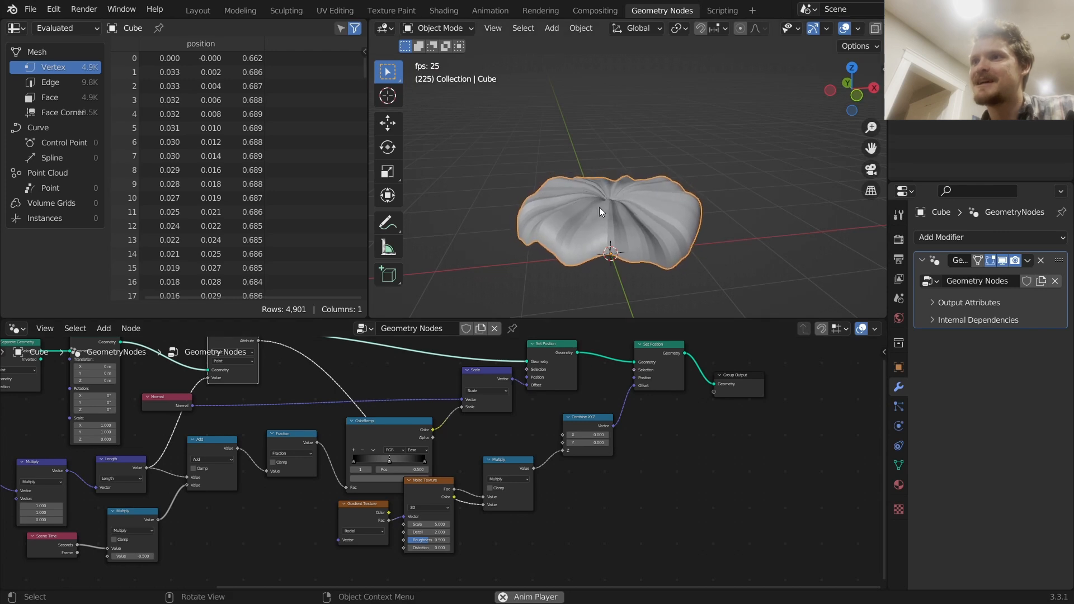
{"action": "key", "text": "space"}
- Insert a ColorRamp node between the captured Attribute and the Multiply node
{"action": "scroll", "coordinate": [556, 439], "scroll_direction": "up", "scroll_amount": 2}
{"action": "key", "text": "shift+a"}
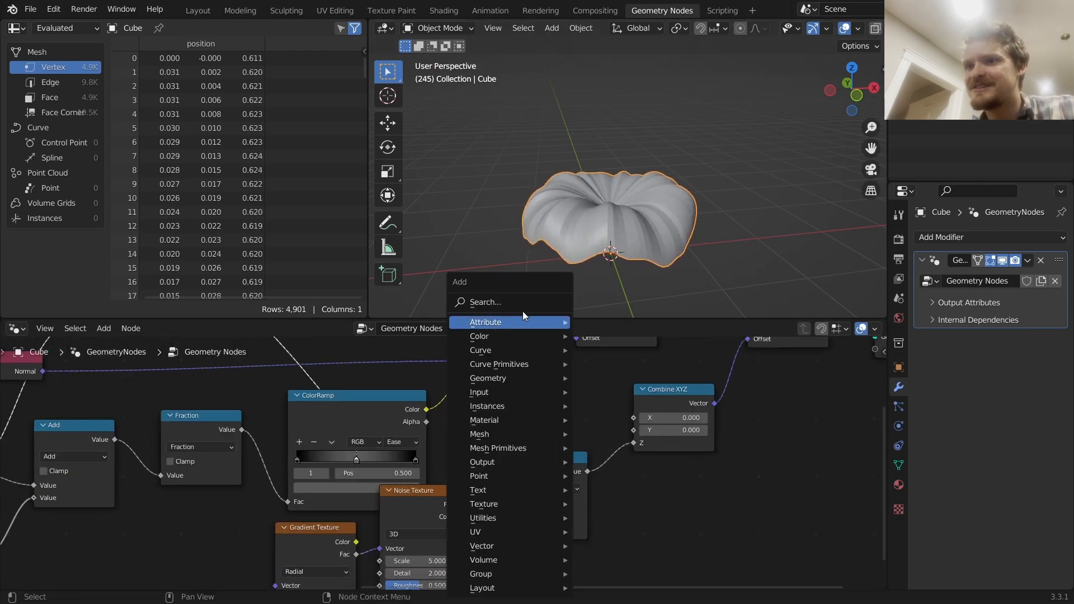
{"action": "left_click", "coordinate": [521, 303]}
{"action": "type", "text": "colo"}
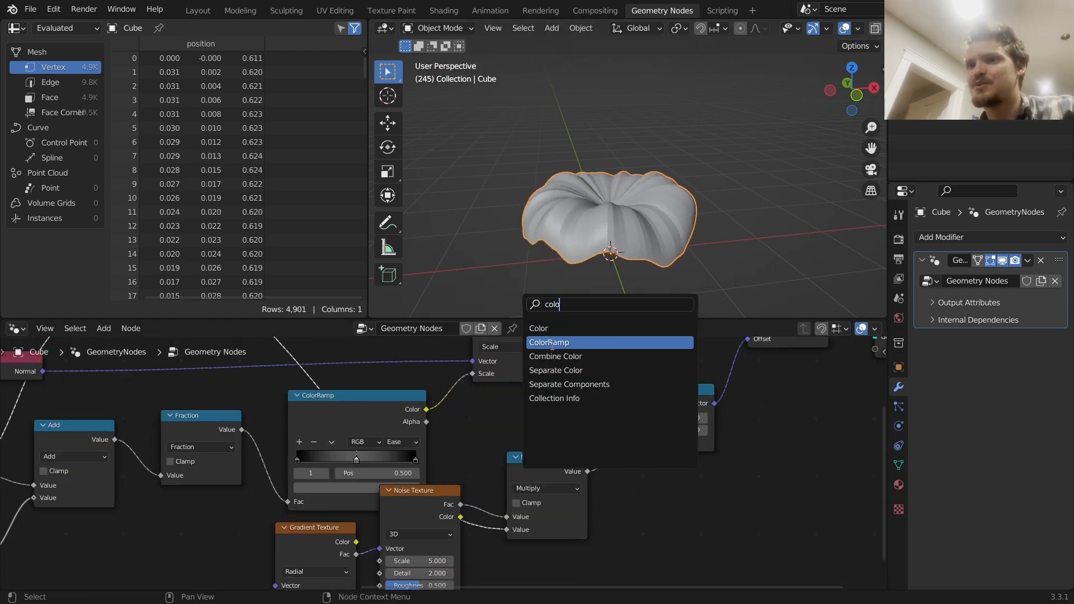
{"action": "left_click", "coordinate": [552, 342]}
{"action": "left_click_drag", "start_coordinate": [336, 414], "coordinate": [510, 575]}
- Move the new ColorRamp's black stop to 0.524, set its interpolation to Ease, and play the animation
{"action": "middle_click_drag", "start_coordinate": [510, 575], "coordinate": [548, 443]}
{"action": "scroll", "coordinate": [567, 462], "scroll_direction": "up", "scroll_amount": 5}
{"action": "left_click_drag", "start_coordinate": [578, 501], "coordinate": [667, 501]}
{"action": "left_click", "coordinate": [651, 447]}
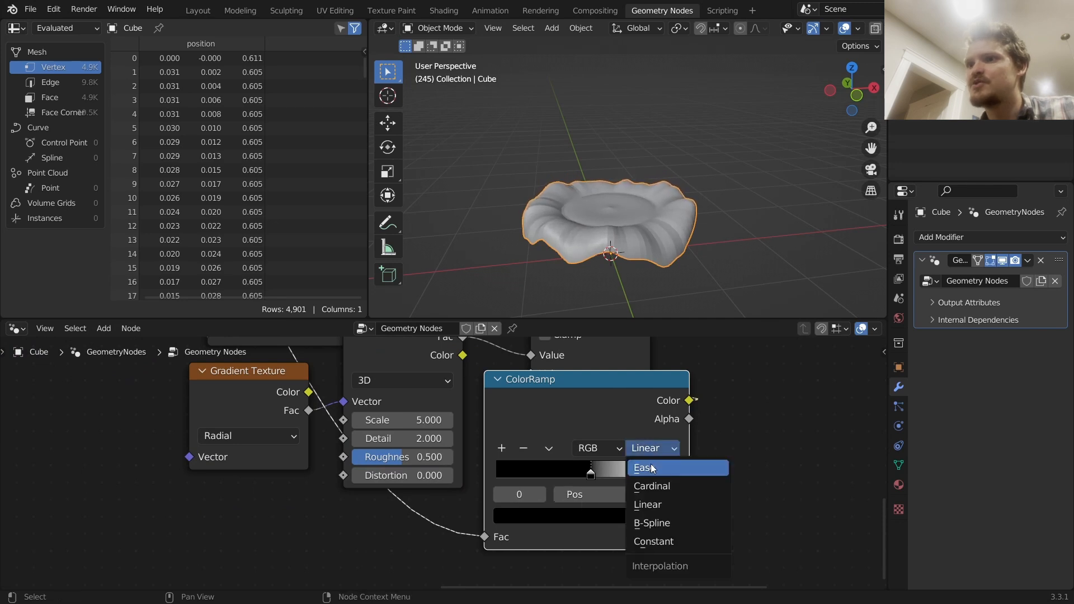
{"action": "left_click", "coordinate": [651, 467]}
{"action": "key", "text": "space"}
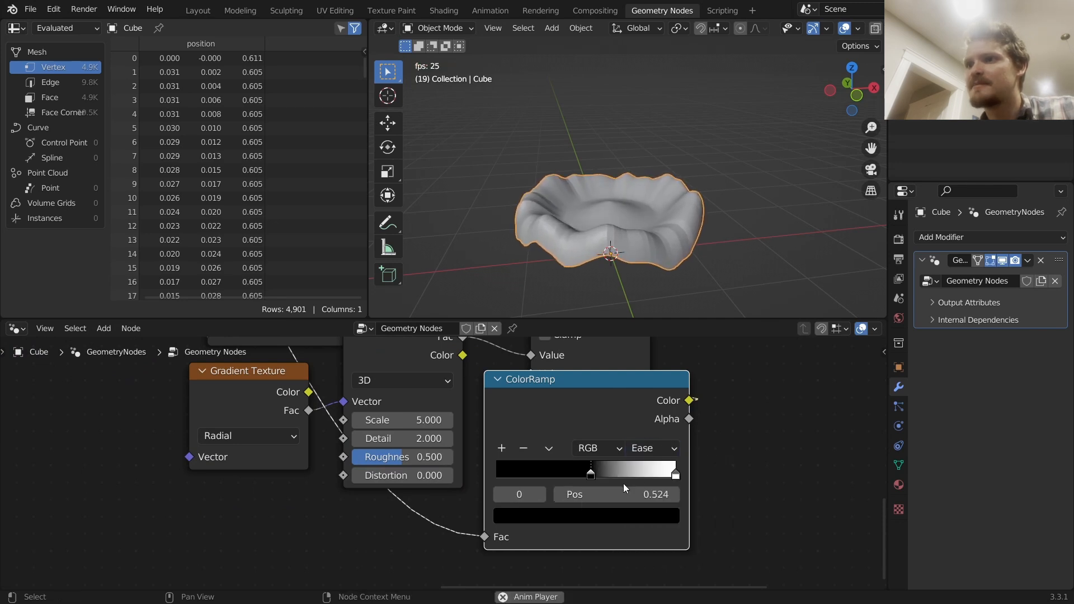
{"action": "key", "text": "space"}
- Duplicate the Multiply node in front of the Combine XYZ, set the copy's value to -1, and play the animation
{"action": "scroll", "coordinate": [628, 474], "scroll_direction": "down", "scroll_amount": 3}
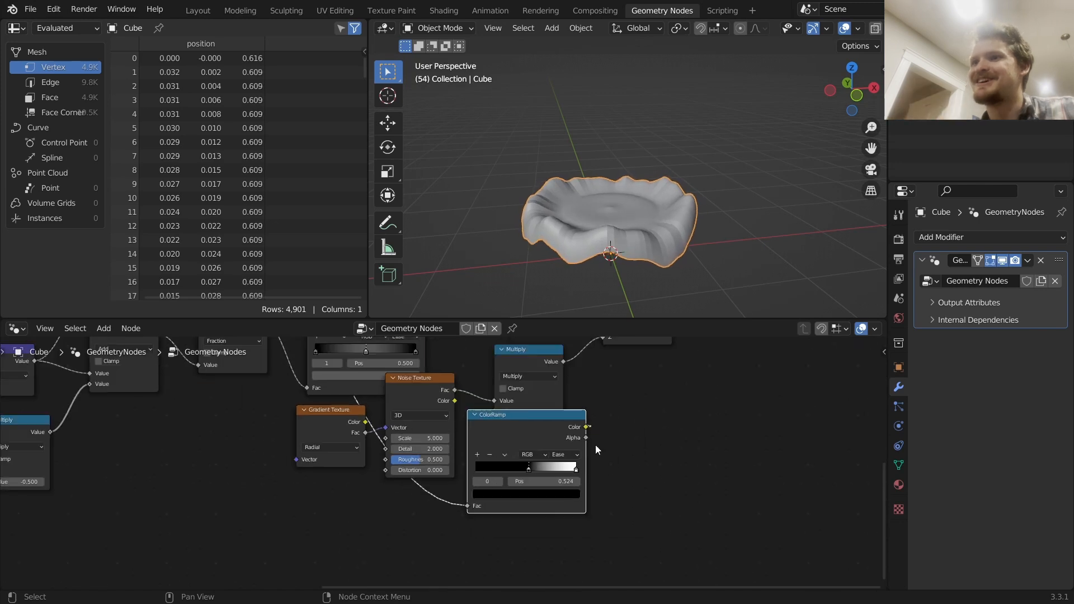
{"action": "left_click_drag", "start_coordinate": [547, 431], "coordinate": [376, 544]}
{"action": "key", "text": "shift+d"}
{"action": "left_click", "coordinate": [643, 368]}
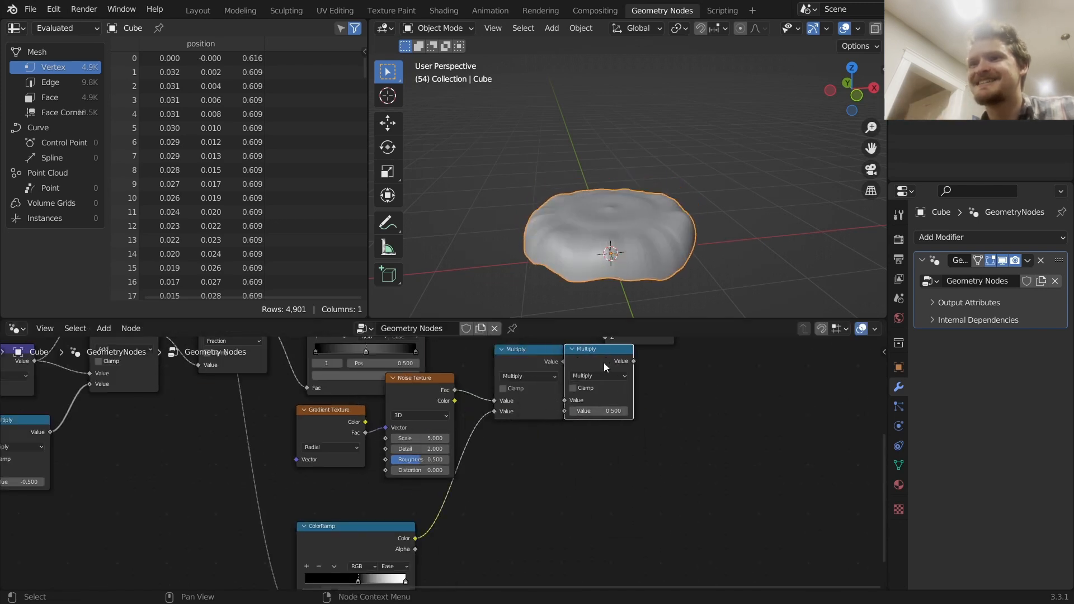
{"action": "type", "text": "-1"}
{"action": "key", "text": "Return"}
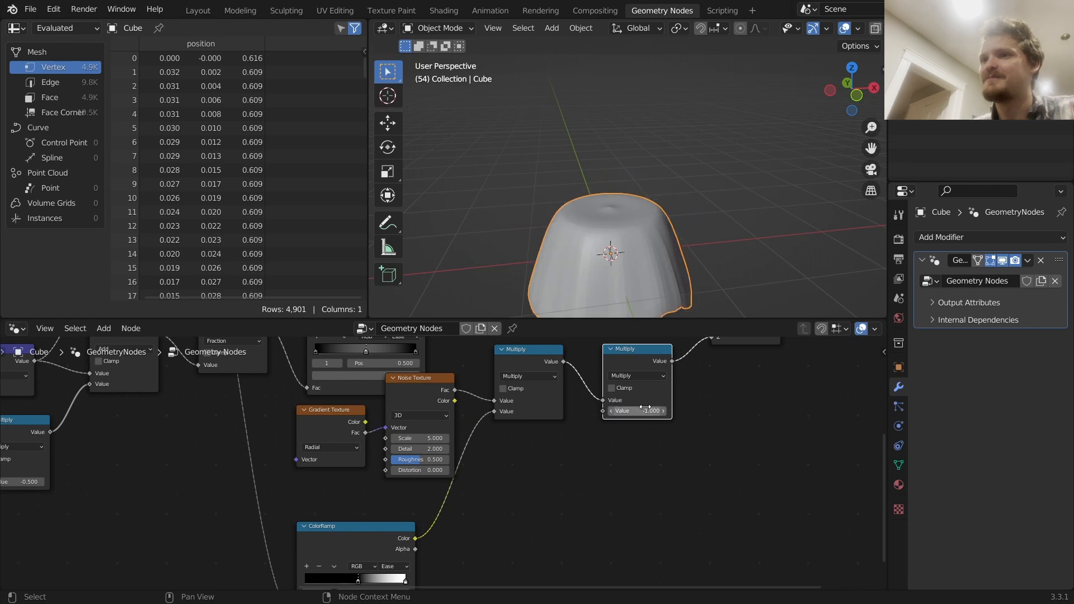
{"action": "key", "text": "space"}
{"action": "middle_click_drag", "start_coordinate": [630, 237], "coordinate": [639, 178], "text": "shift"}
{"action": "key", "text": "space"}
{"action": "mouse_move", "coordinate": [555, 403]}
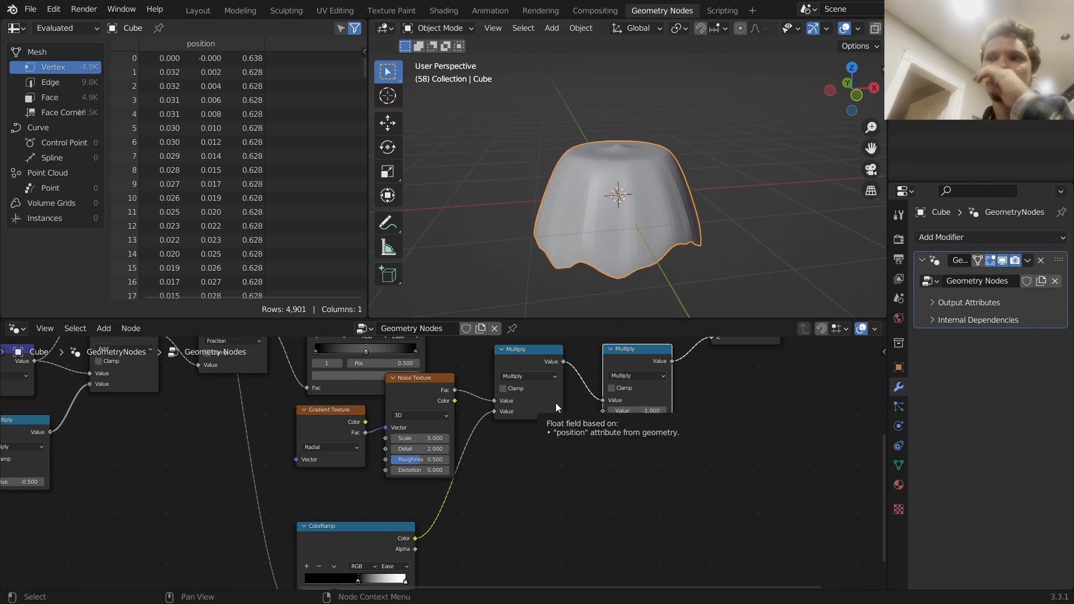
- Move the new ColorRamp's black stop to about 0.4, darken its white stop to value 0.375, and play the animation
{"action": "middle_click_drag", "start_coordinate": [419, 520], "coordinate": [457, 411]}
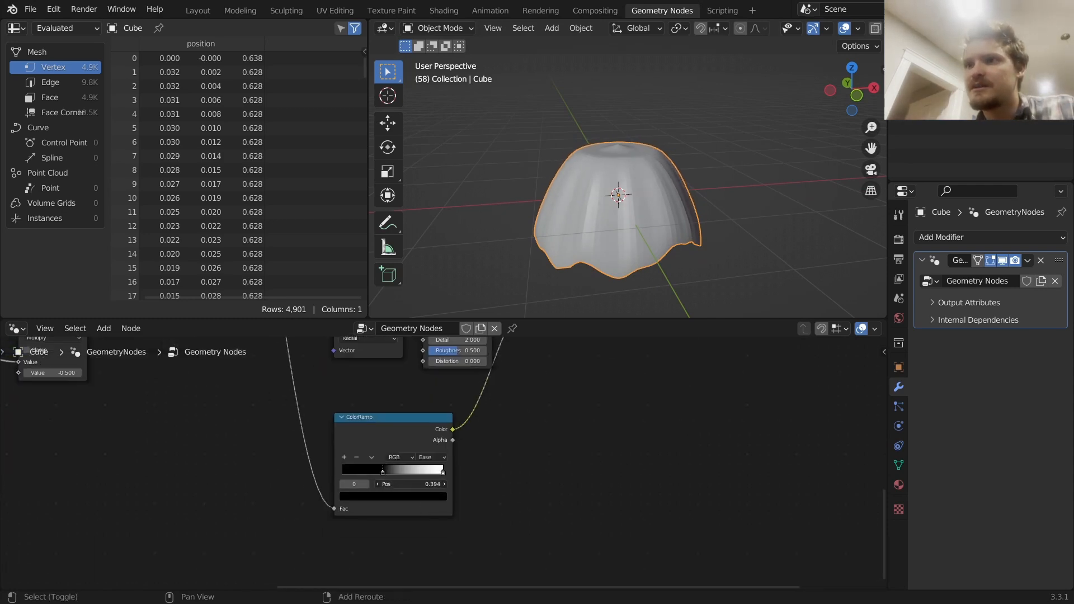
{"action": "left_click_drag", "start_coordinate": [411, 485], "coordinate": [436, 484]}
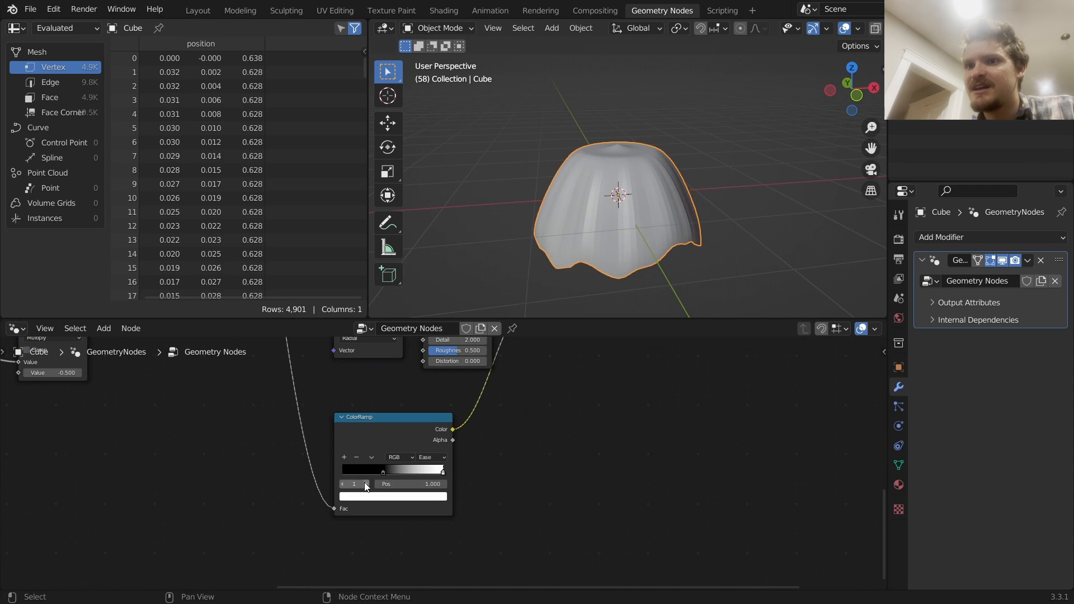
{"action": "left_click", "coordinate": [375, 496]}
{"action": "mouse_move", "coordinate": [421, 395]}
{"action": "left_mouse_down"}
{"action": "mouse_move", "coordinate": [424, 414]}
{"action": "mouse_move", "coordinate": [423, 381]}
{"action": "left_mouse_up"}
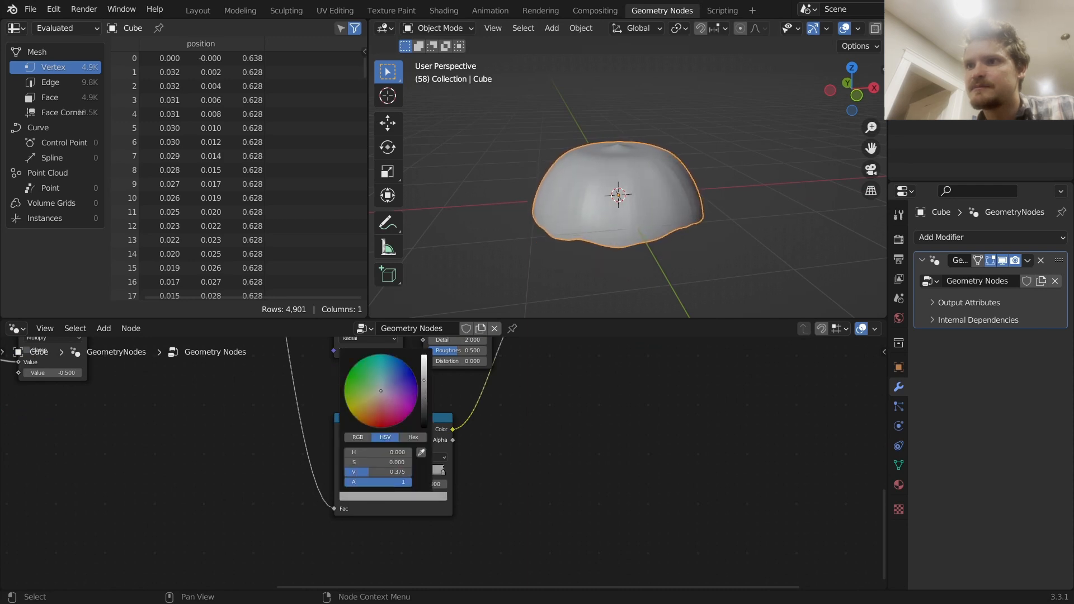
{"action": "key", "text": "space"}
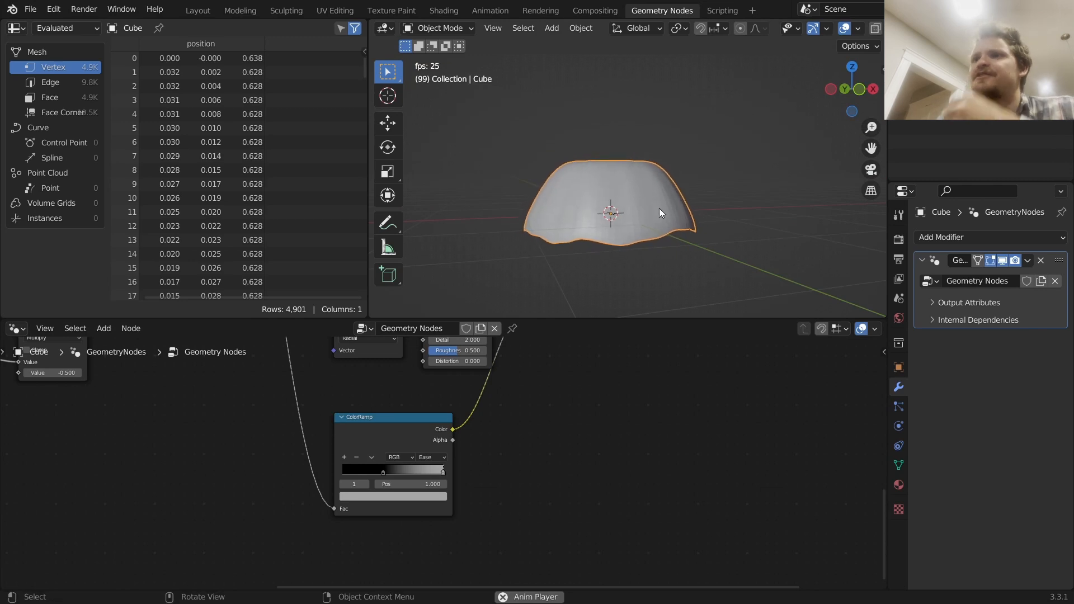
- Set the Noise Texture's Scale to 15.700 and Detail to 4.000
{"action": "middle_click_drag", "start_coordinate": [553, 406], "coordinate": [609, 492]}
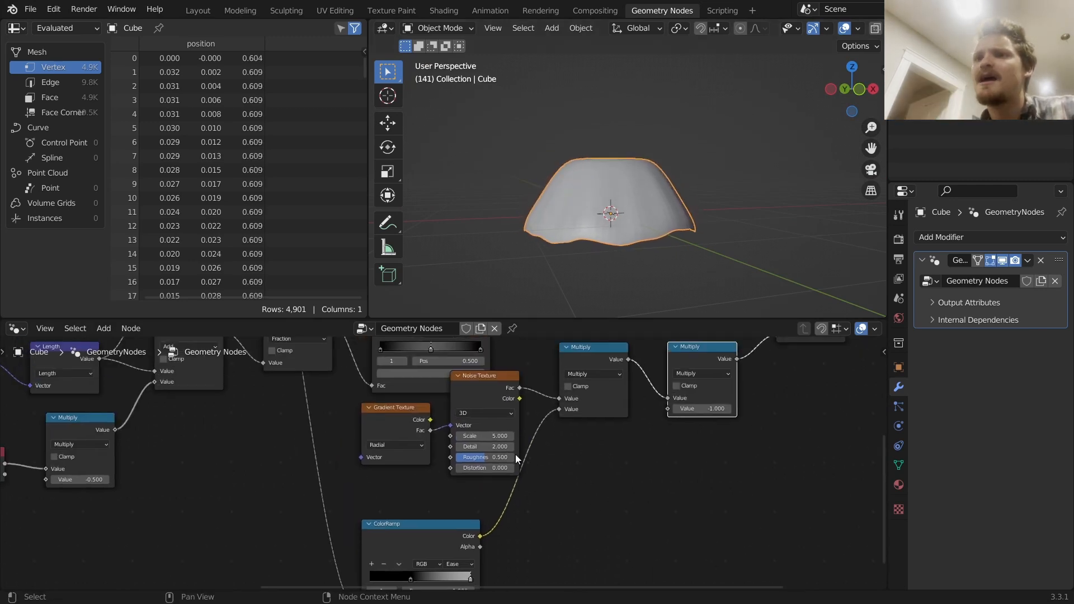
{"action": "scroll", "coordinate": [515, 455], "scroll_direction": "up", "scroll_amount": 2}
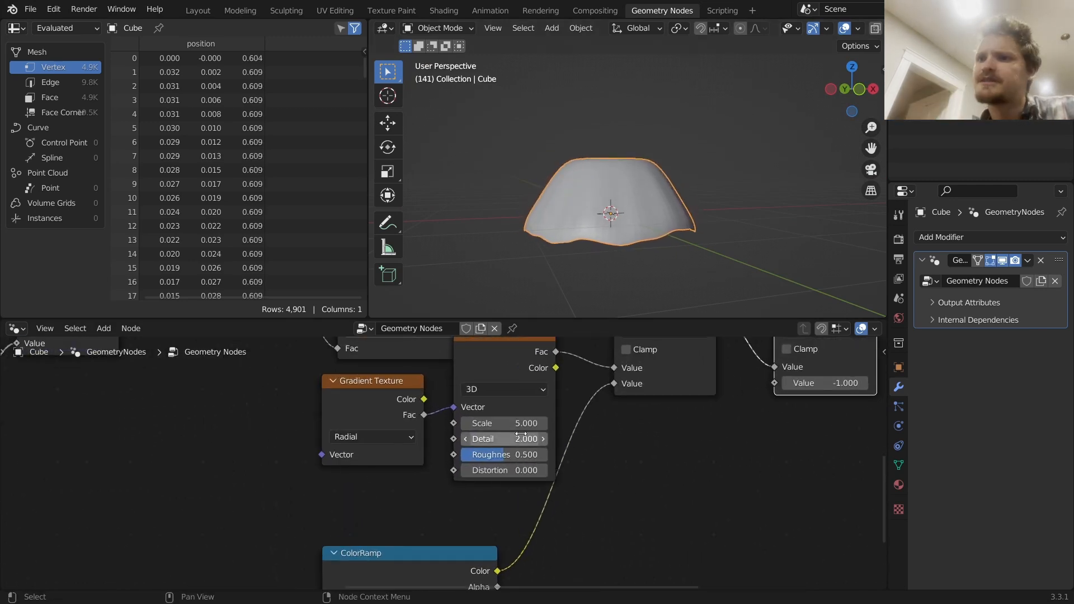
{"action": "left_click_drag", "start_coordinate": [503, 423], "coordinate": [559, 422]}
{"action": "left_click", "coordinate": [515, 439]}
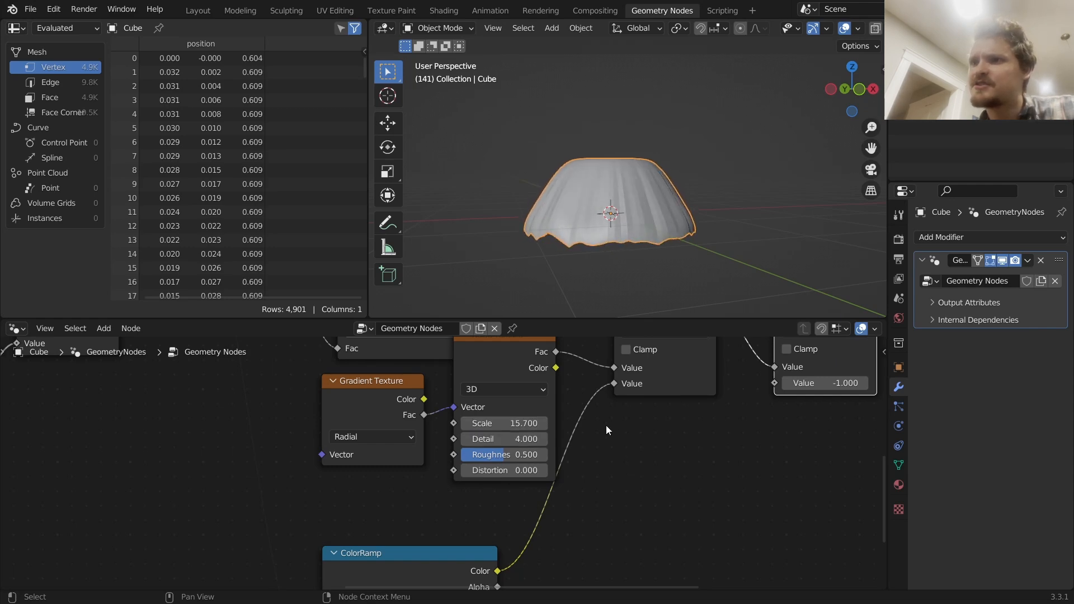
- Set the UV Sphere's Segments to 300 and play the animation to check the dome's motion
{"action": "scroll", "coordinate": [342, 422], "scroll_direction": "down", "scroll_amount": 4}
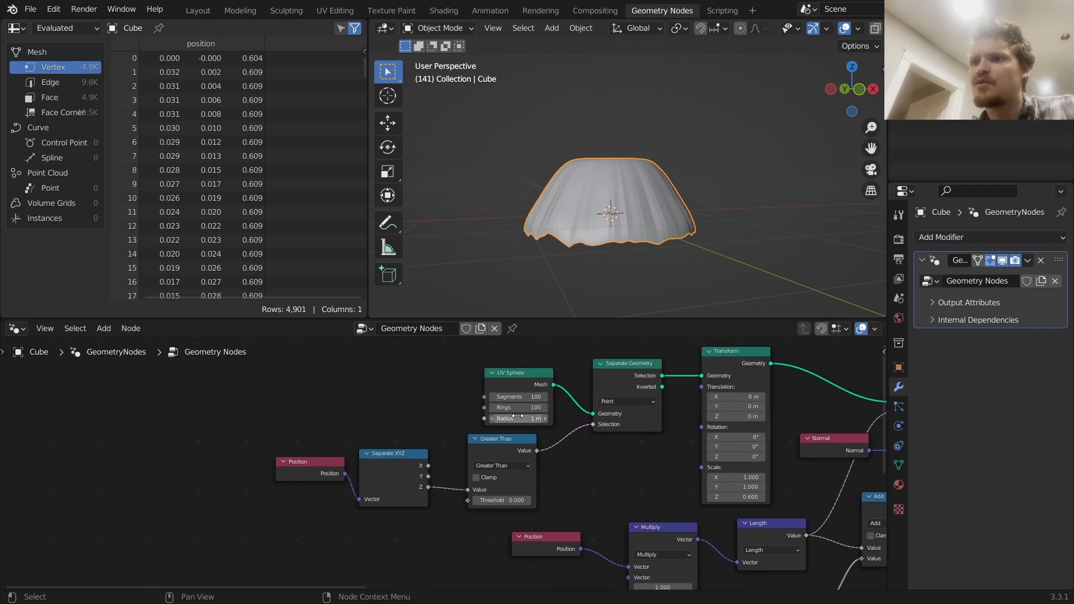
{"action": "left_click_drag", "start_coordinate": [510, 397], "coordinate": [521, 396]}
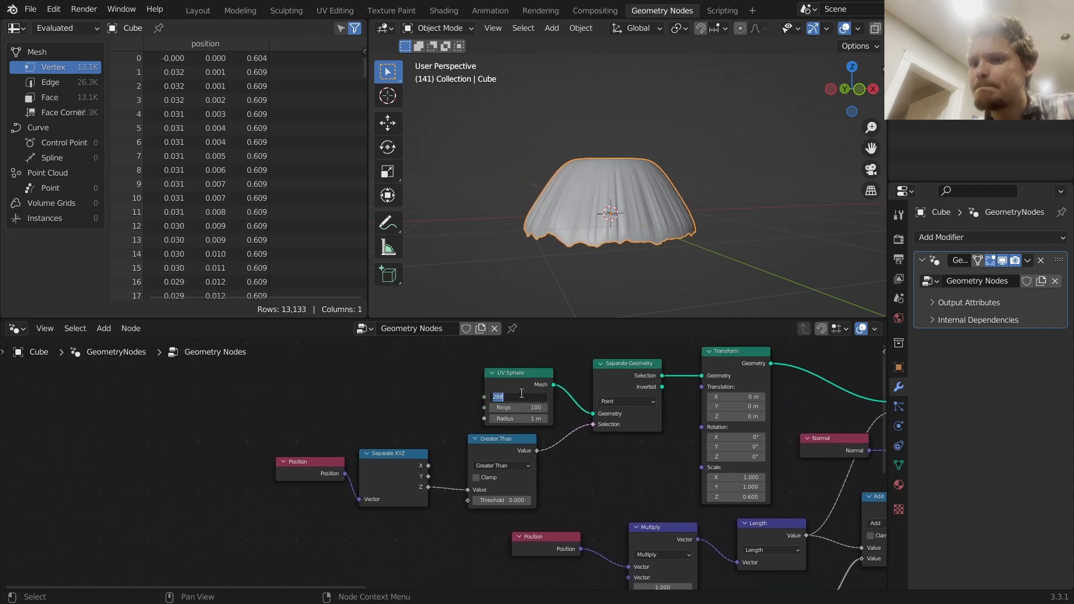
{"action": "key", "text": "space"}
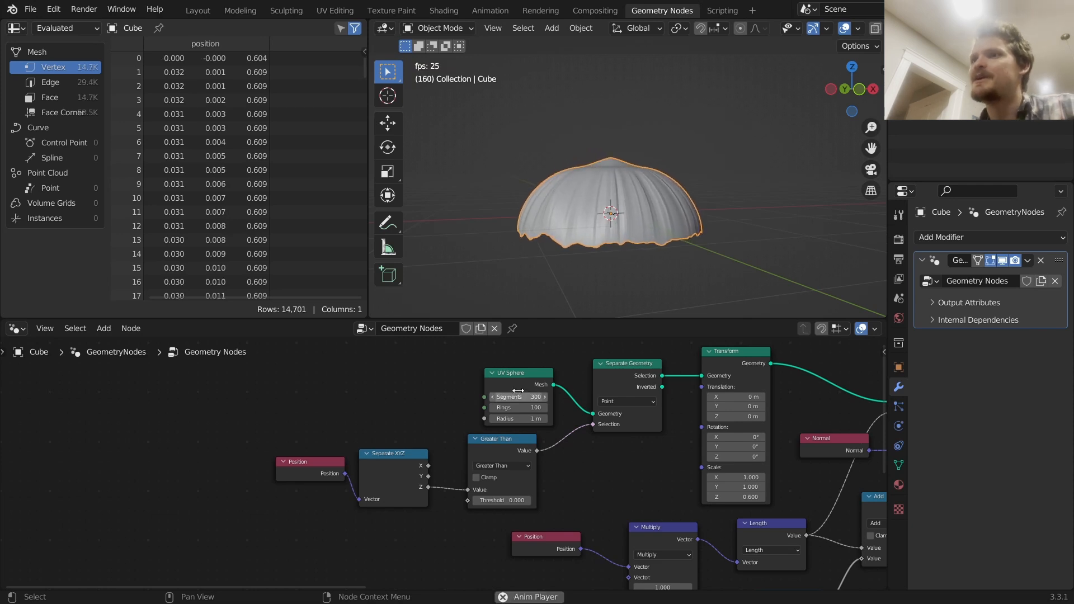
{"action": "middle_click_drag", "start_coordinate": [616, 189], "coordinate": [601, 216]}
{"action": "scroll", "coordinate": [750, 422], "scroll_direction": "down", "scroll_amount": 3}
{"action": "middle_click_drag", "start_coordinate": [750, 422], "coordinate": [226, 367]}
{"action": "key", "text": "space"}
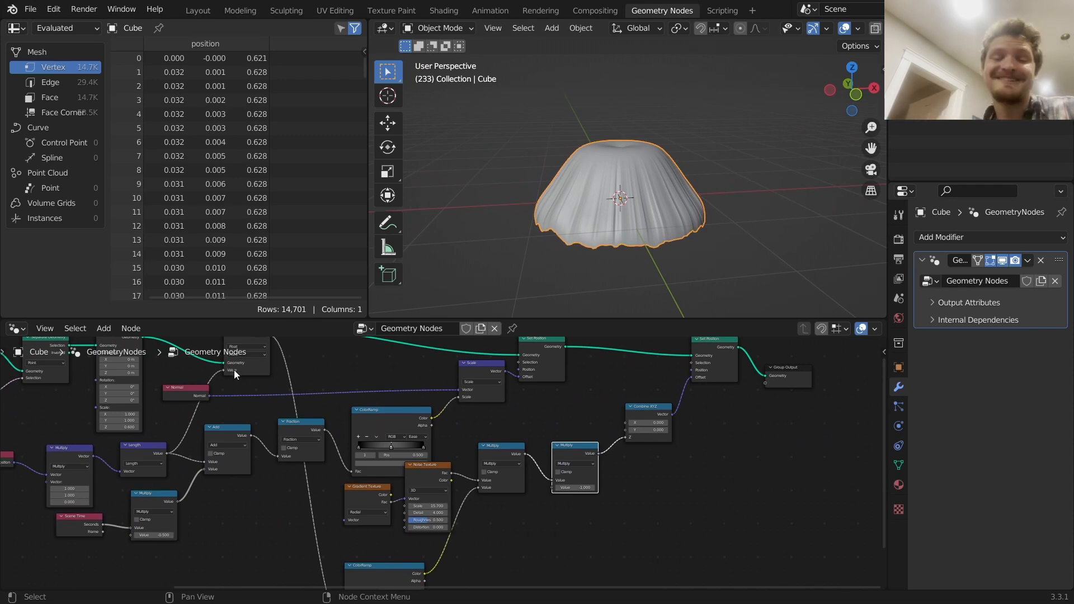
- Try scattering points over the dome by routing it through a Distribute Points on Faces node into the output, and play the animation
{"action": "scroll", "coordinate": [637, 404], "scroll_direction": "up", "scroll_amount": 2}
{"action": "middle_click_drag", "start_coordinate": [637, 404], "coordinate": [438, 398]}
{"action": "key", "text": "shift+a"}
{"action": "left_click", "coordinate": [421, 307]}
{"action": "type", "text": "distr"}
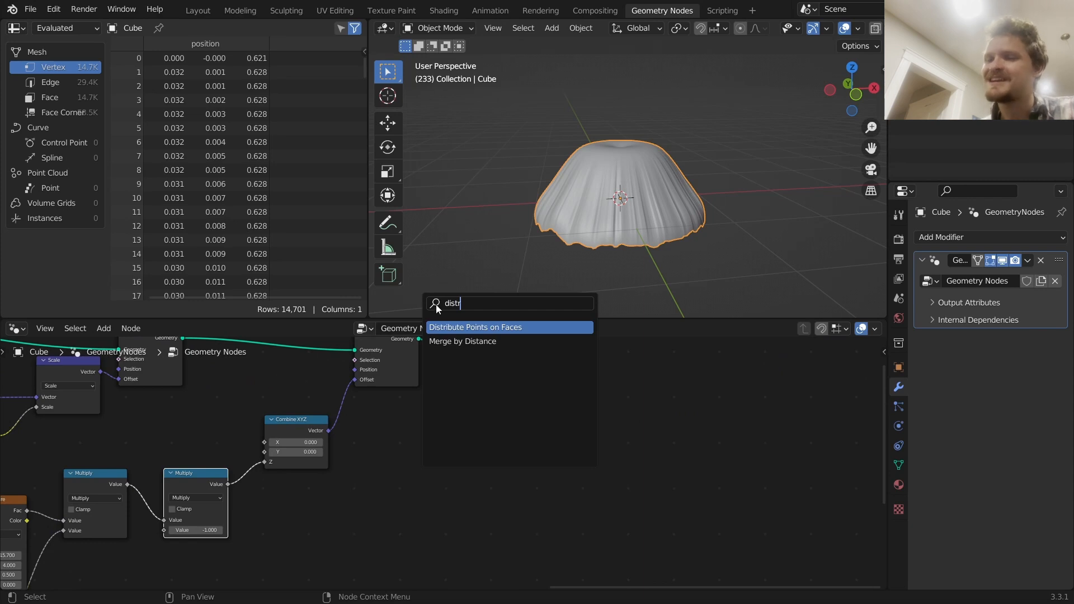
{"action": "key", "text": "Return"}
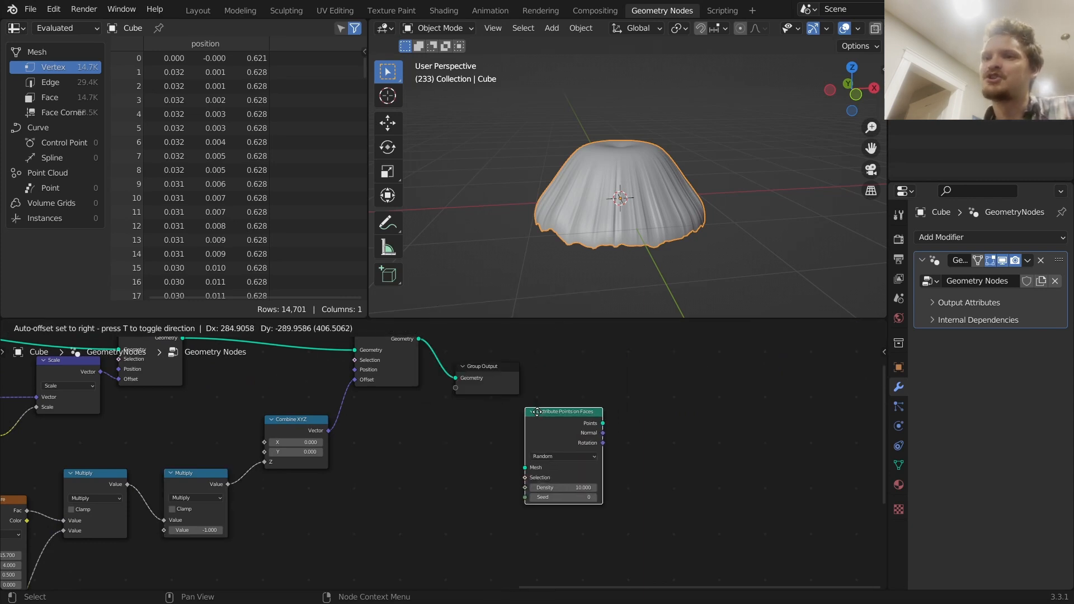
{"action": "left_click", "coordinate": [449, 418]}
{"action": "right_click_drag", "start_coordinate": [399, 388], "coordinate": [448, 426], "text": "alt"}
{"action": "left_click", "coordinate": [464, 428], "text": "ctrl+shift"}
{"action": "key", "text": "space"}
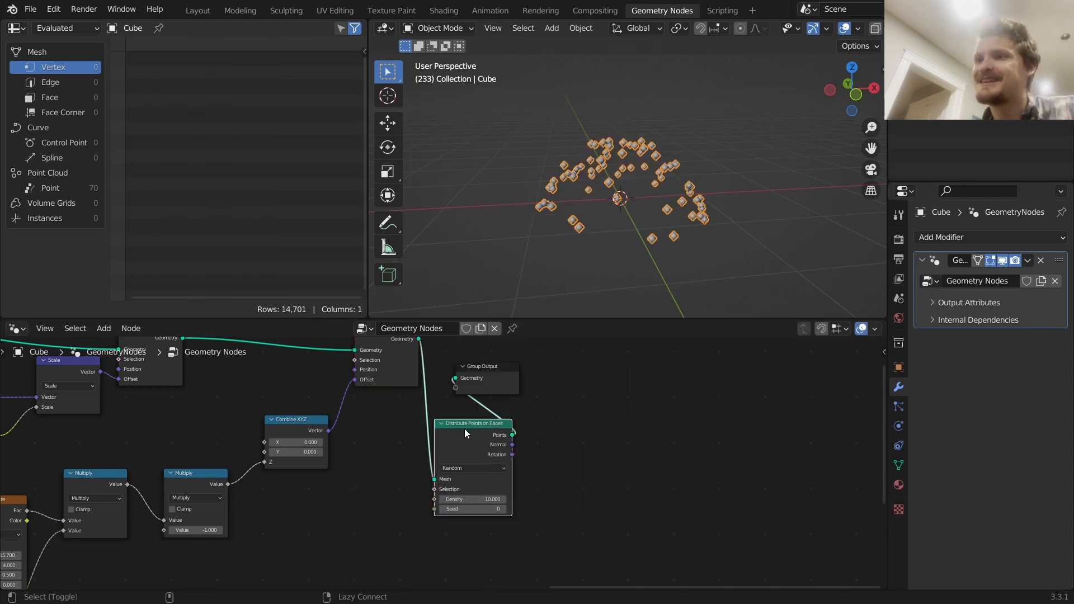
{"action": "middle_click_drag", "start_coordinate": [644, 168], "coordinate": [637, 190]}
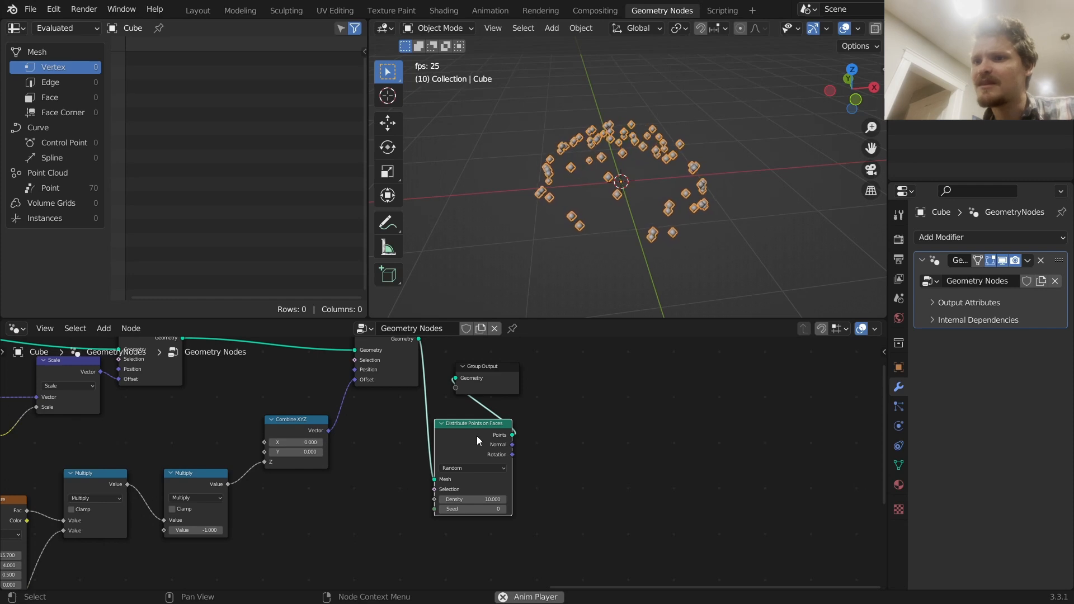
- Try feeding an ID node into the Seed of Distribute Points on Faces, and delete the ID node
{"action": "key", "text": "shift+a"}
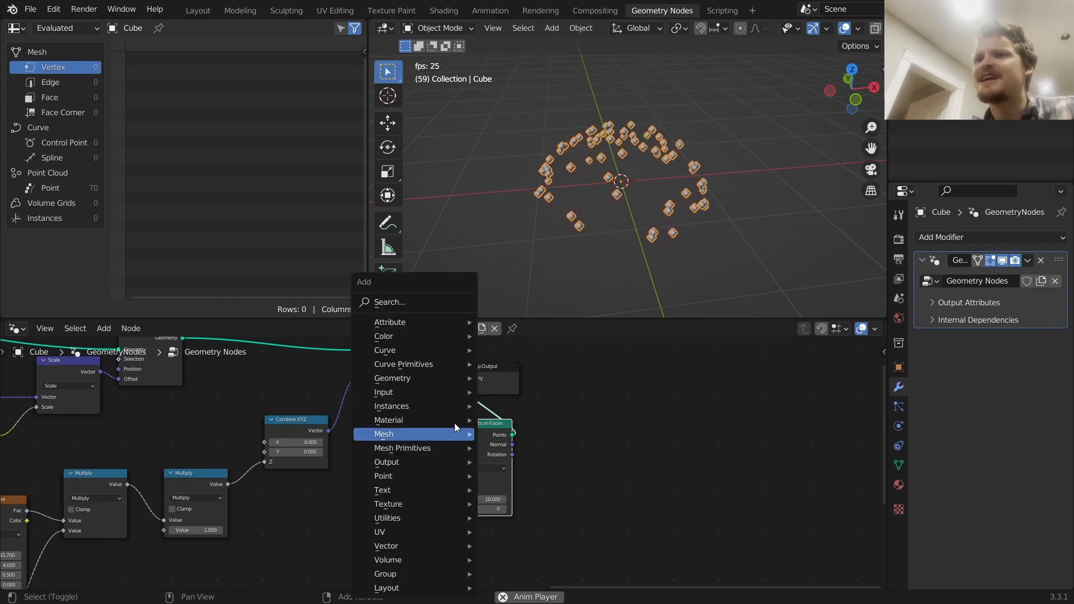
{"action": "left_click", "coordinate": [412, 303]}
{"action": "key", "text": "Return"}
{"action": "left_click", "coordinate": [407, 527]}
{"action": "left_click_drag", "start_coordinate": [412, 526], "coordinate": [434, 509]}
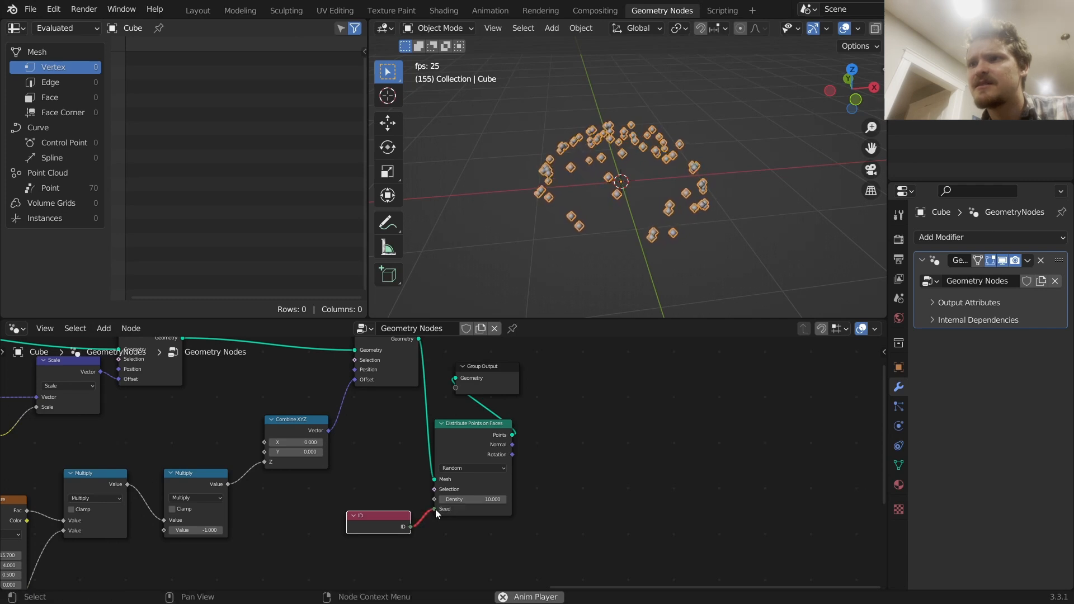
{"action": "key", "text": "Delete"}
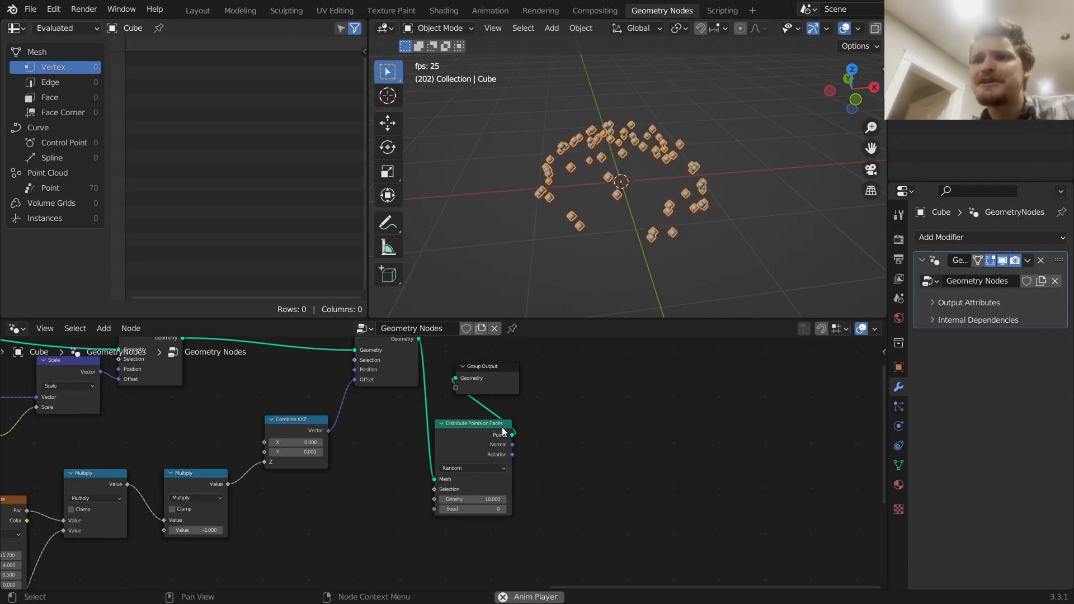
- Move Group Output farther from the last Set Position and dissolve the Distribute Points on Faces node, keeping the geometry link
{"action": "scroll", "coordinate": [472, 434], "scroll_direction": "down", "scroll_amount": 2}
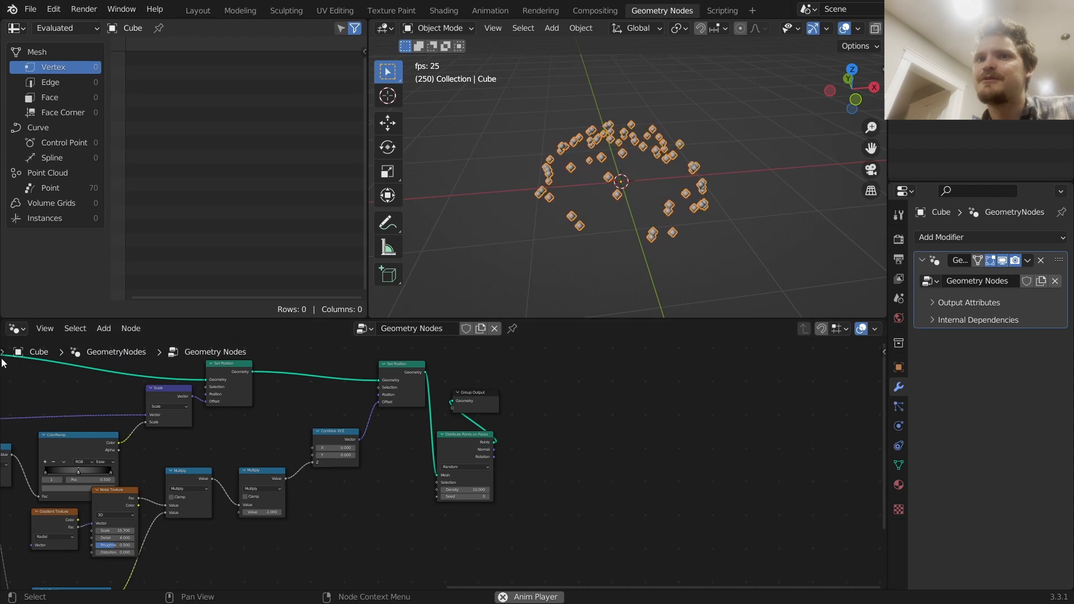
{"action": "left_click_drag", "start_coordinate": [468, 397], "coordinate": [606, 401]}
{"action": "left_click", "coordinate": [455, 437]}
{"action": "key", "text": "ctrl+x"}
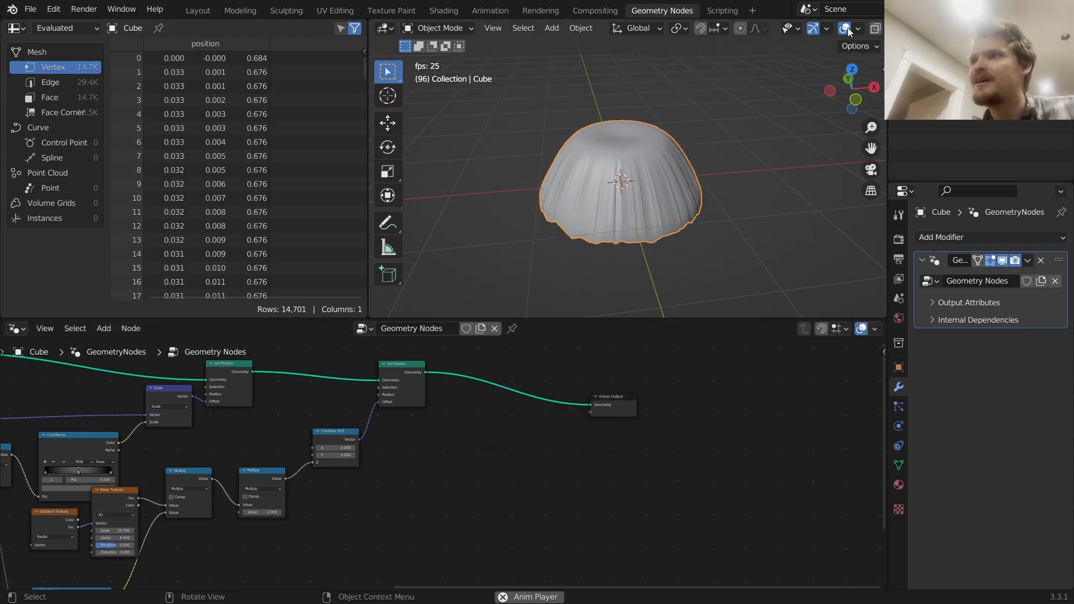
- Stop the animation and display the dome in wireframe shading
{"action": "key", "text": "space"}
{"action": "scroll", "coordinate": [849, 30], "scroll_direction": "down", "scroll_amount": 3}
{"action": "left_click", "coordinate": [821, 28]}
{"action": "scroll", "coordinate": [642, 176], "scroll_direction": "up", "scroll_amount": 3}
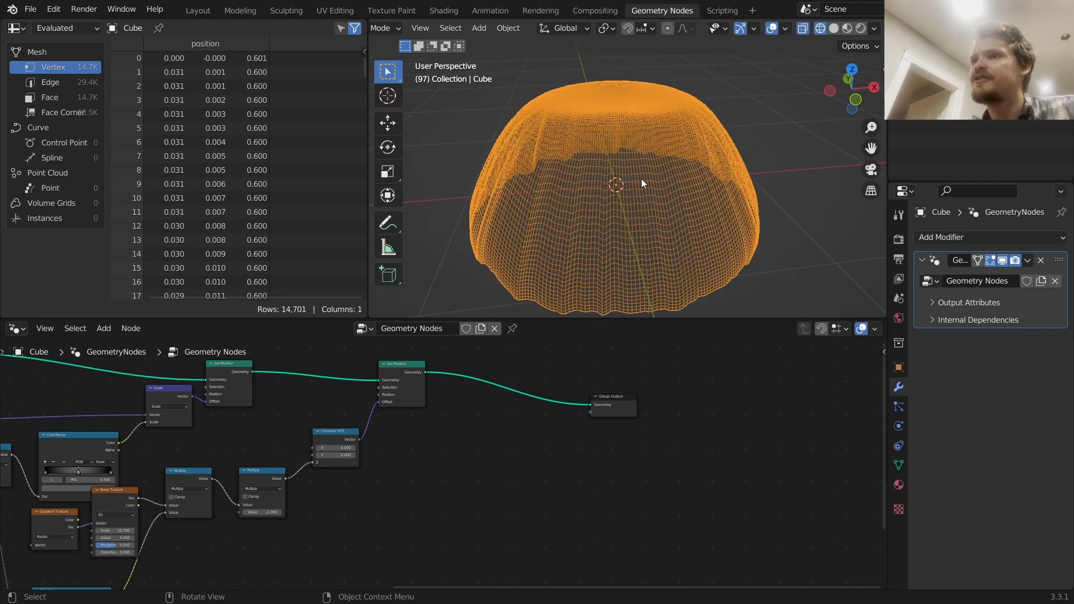
- Insert an Instance on Points node between the last Set Position and Group Output
{"action": "key", "text": "shift+a"}
{"action": "left_click", "coordinate": [451, 307]}
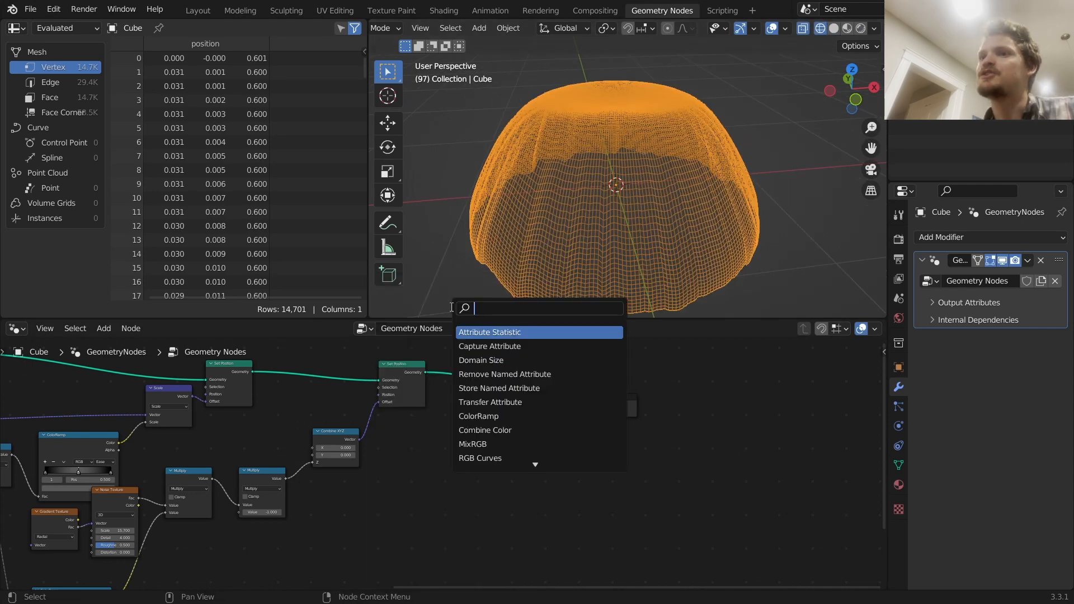
{"action": "type", "text": "instance on"}
{"action": "key", "text": "Return"}
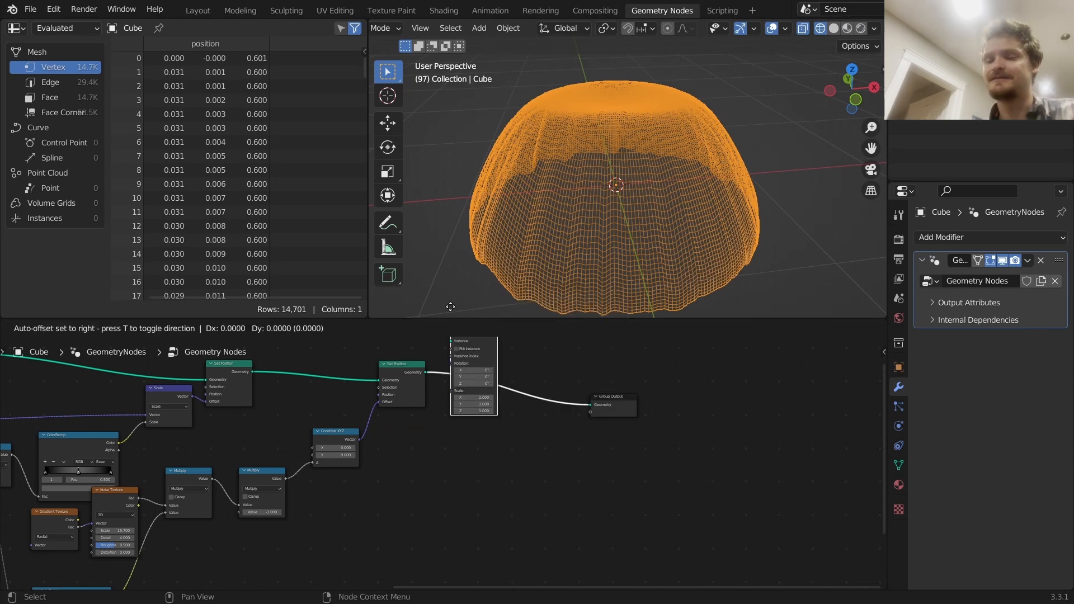
{"action": "left_click", "coordinate": [513, 351]}
{"action": "scroll", "coordinate": [502, 365], "scroll_direction": "up", "scroll_amount": 3}
{"action": "middle_click_drag", "start_coordinate": [503, 368], "coordinate": [519, 342]}
- Add a Curve Line node feeding the Instance input of Instance on Points
{"action": "left_click_drag", "start_coordinate": [526, 366], "coordinate": [450, 432]}
{"action": "type", "text": "curve"}
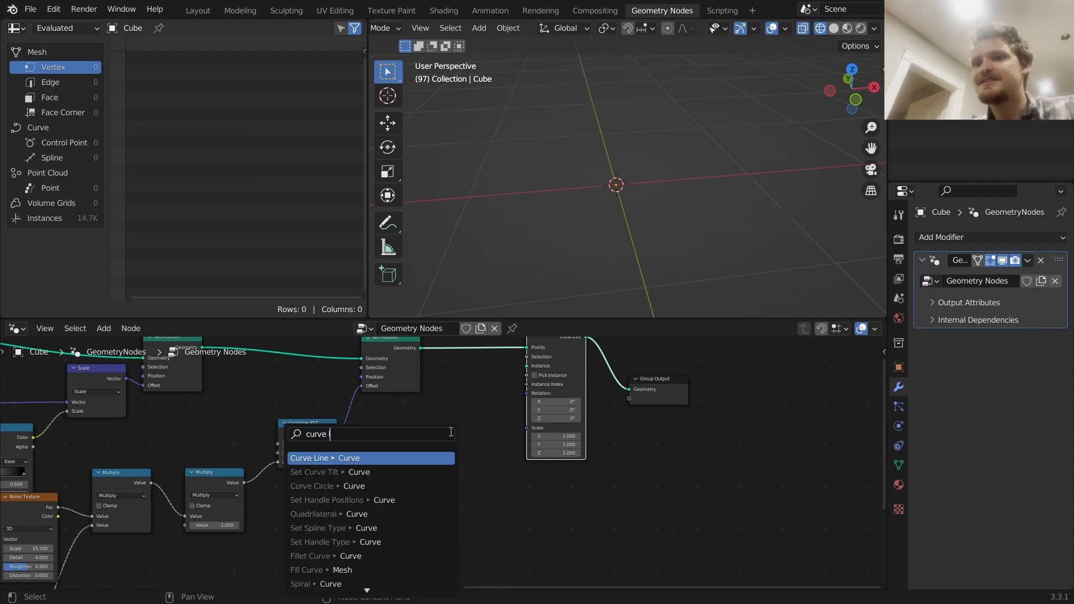
{"action": "key", "text": "Return"}
{"action": "left_click", "coordinate": [447, 429]}
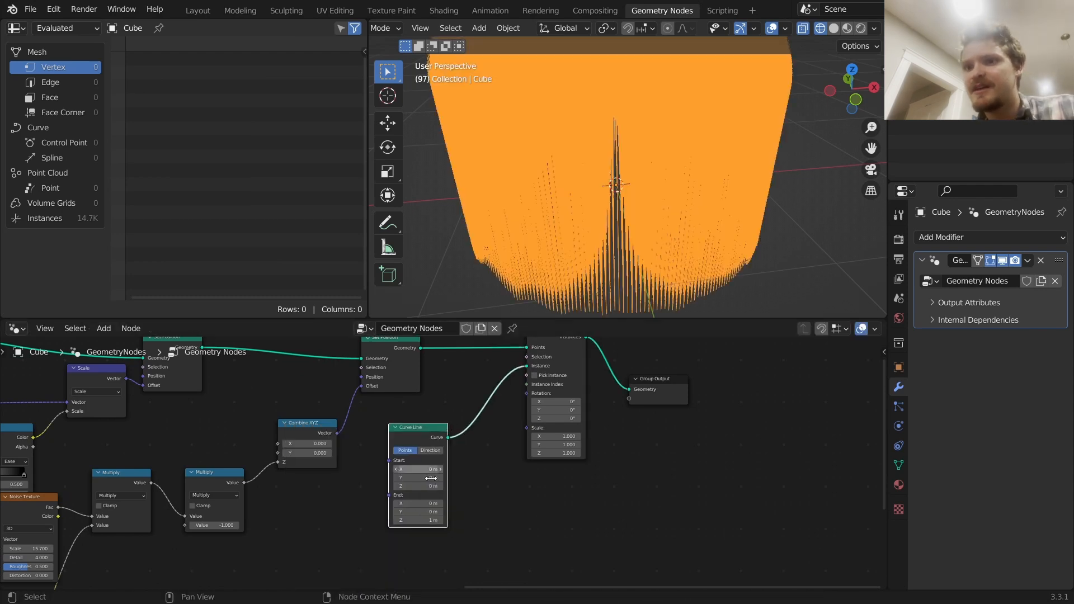
- Set the Curve Line's End Z to -1 m, play the animation to check the hanging lines, and stop it
{"action": "left_click", "coordinate": [422, 522]}
{"action": "type", "text": "-1"}
{"action": "key", "text": "Return"}
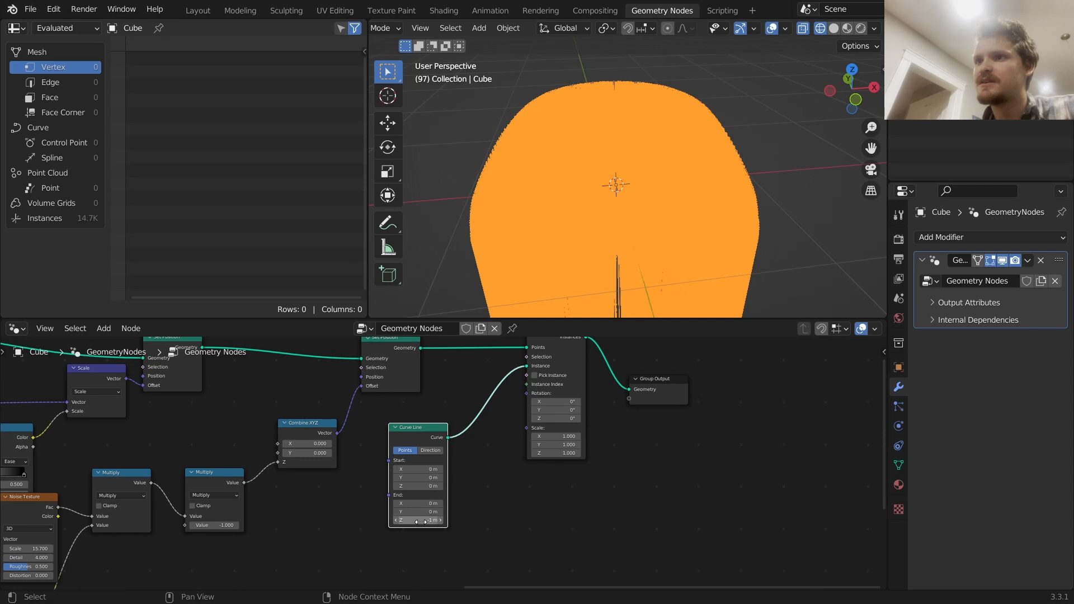
{"action": "key", "text": "space"}
{"action": "middle_click_drag", "start_coordinate": [631, 200], "coordinate": [644, 173]}
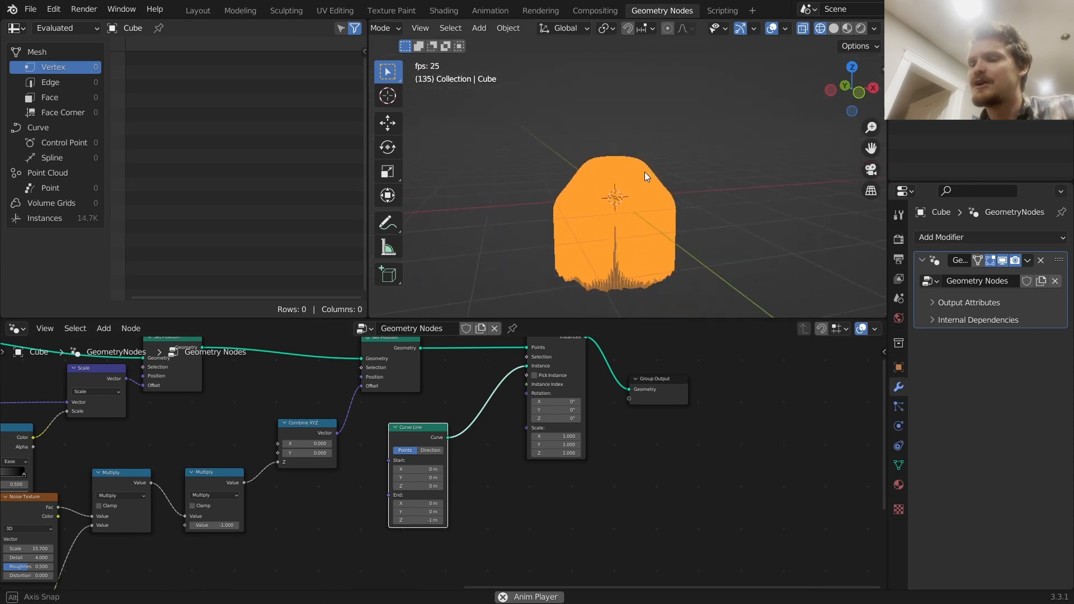
{"action": "key", "text": "space"}
- Connect the Capture Attribute node's Attribute output to the Selection of Instance on Points
{"action": "middle_click_drag", "start_coordinate": [448, 425], "coordinate": [603, 446]}
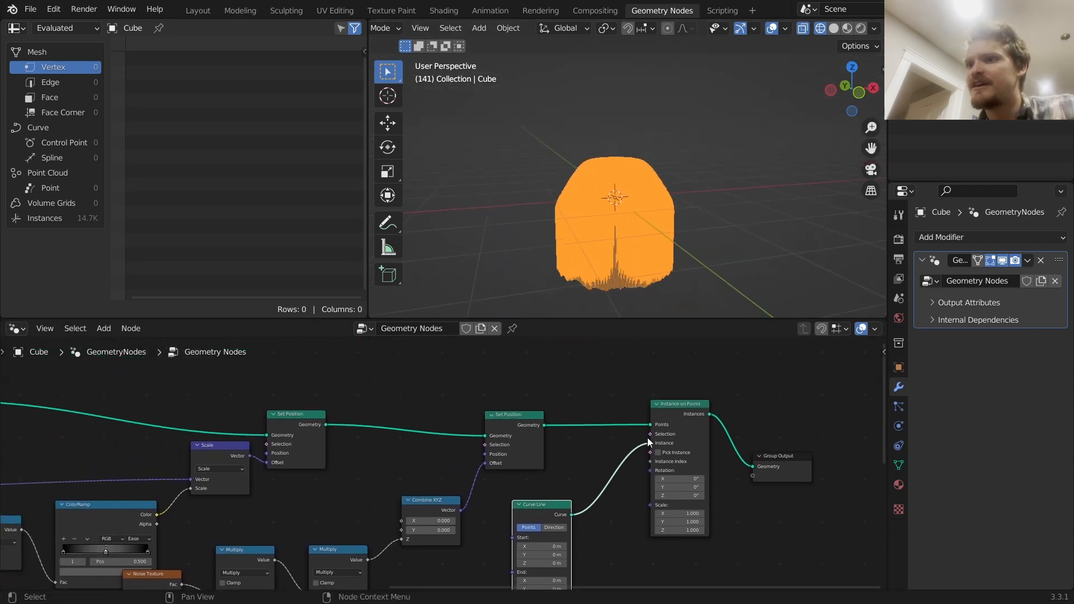
{"action": "scroll", "coordinate": [634, 435], "scroll_direction": "down", "scroll_amount": 5}
{"action": "middle_click_drag", "start_coordinate": [490, 430], "coordinate": [572, 439]}
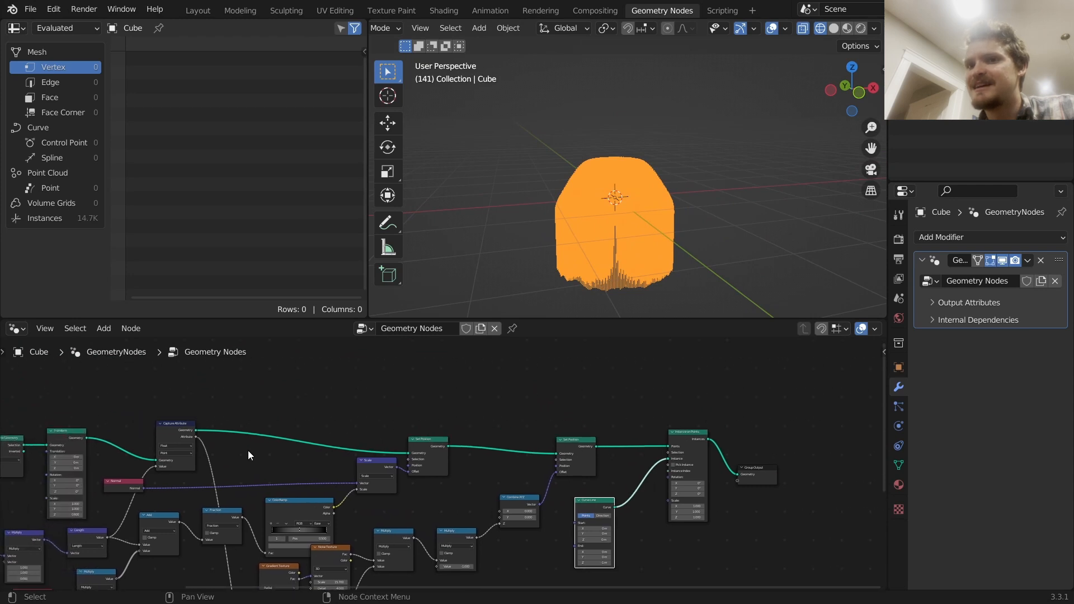
{"action": "left_click_drag", "start_coordinate": [197, 437], "coordinate": [674, 458]}
- Insert a Math node on the captured attribute's selection link, set it to Less Than, and set its Threshold to 0.890
{"action": "scroll", "coordinate": [531, 447], "scroll_direction": "up", "scroll_amount": 2}
{"action": "key", "text": "shift+a"}
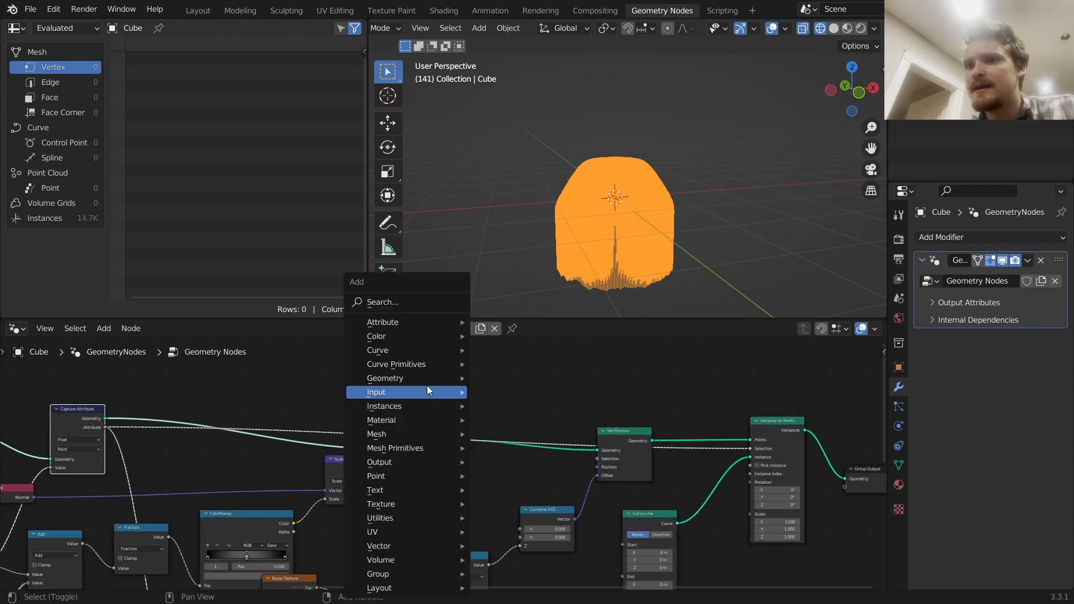
{"action": "left_click", "coordinate": [408, 307]}
{"action": "type", "text": "math"}
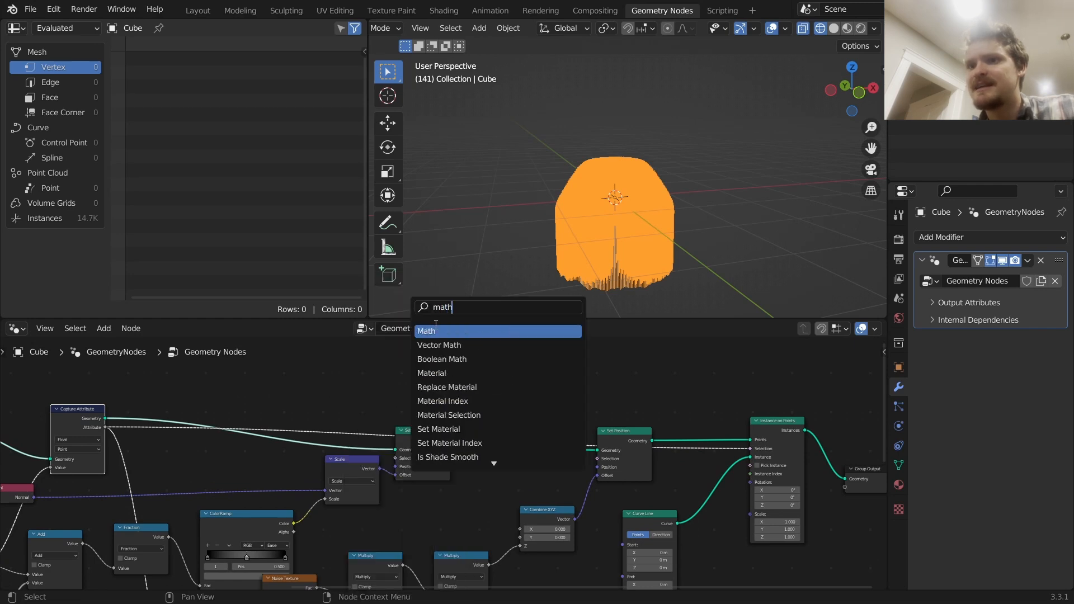
{"action": "key", "text": "Return"}
{"action": "left_click", "coordinate": [357, 414]}
{"action": "left_click", "coordinate": [357, 416]}
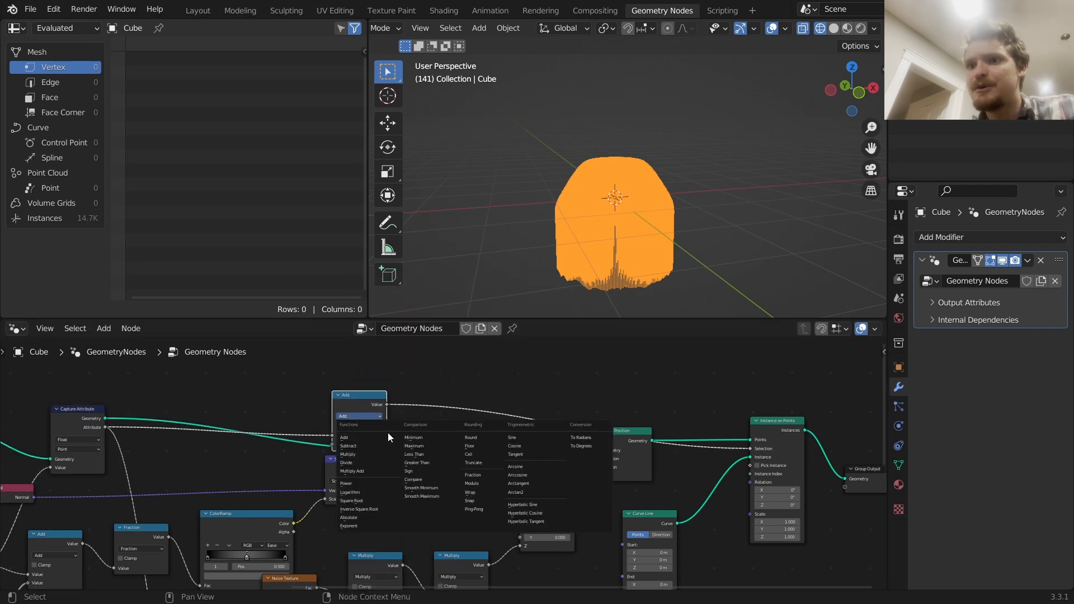
{"action": "left_click", "coordinate": [421, 454]}
{"action": "scroll", "coordinate": [425, 456], "scroll_direction": "up", "scroll_amount": 2}
{"action": "left_click_drag", "start_coordinate": [340, 435], "coordinate": [380, 435]}
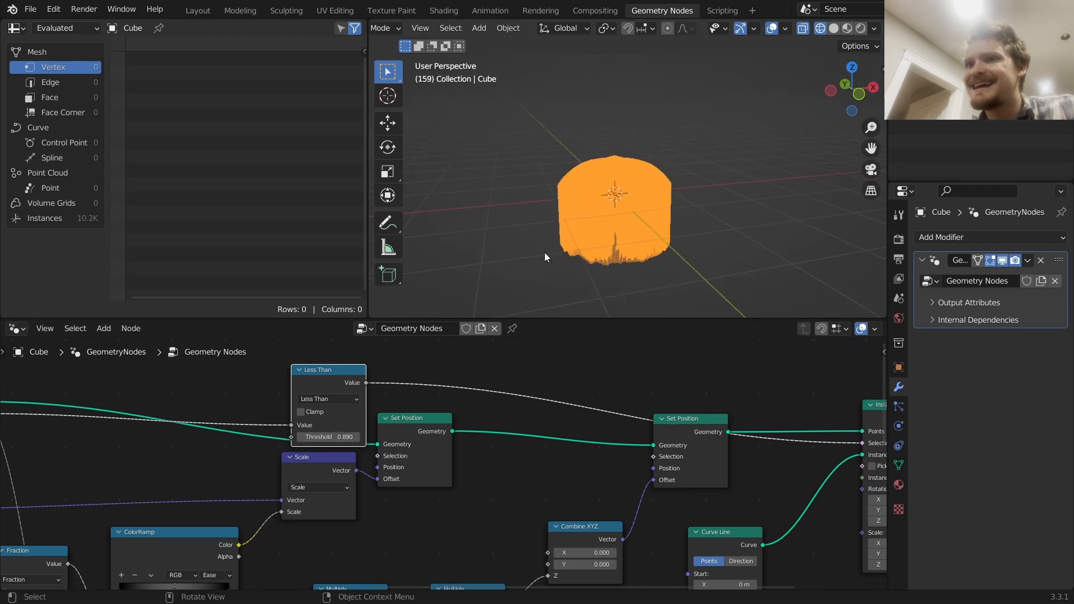
- Duplicate the Less Than node onto the link after it and change the copy's operation to Multiply
{"action": "left_click_drag", "start_coordinate": [311, 386], "coordinate": [411, 373]}
{"action": "key", "text": "shift+d"}
{"action": "left_click", "coordinate": [495, 365]}
{"action": "left_click", "coordinate": [522, 387]}
{"action": "left_click", "coordinate": [526, 437]}
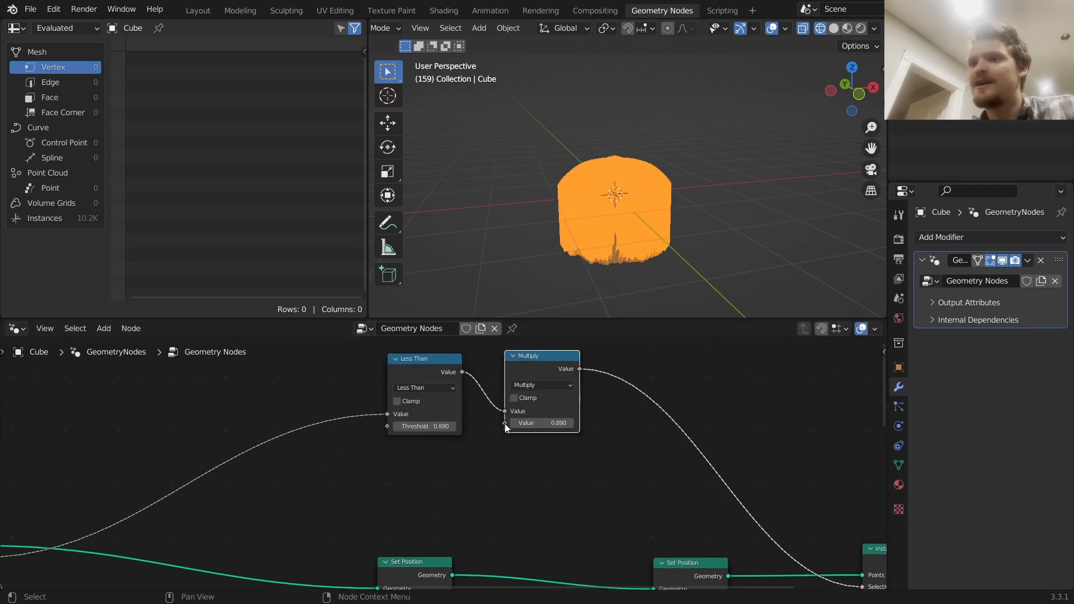
- Add a Random Value node feeding the second value of the Multiply node after Less Than
{"action": "left_click_drag", "start_coordinate": [505, 423], "coordinate": [361, 482]}
{"action": "type", "text": "random"}
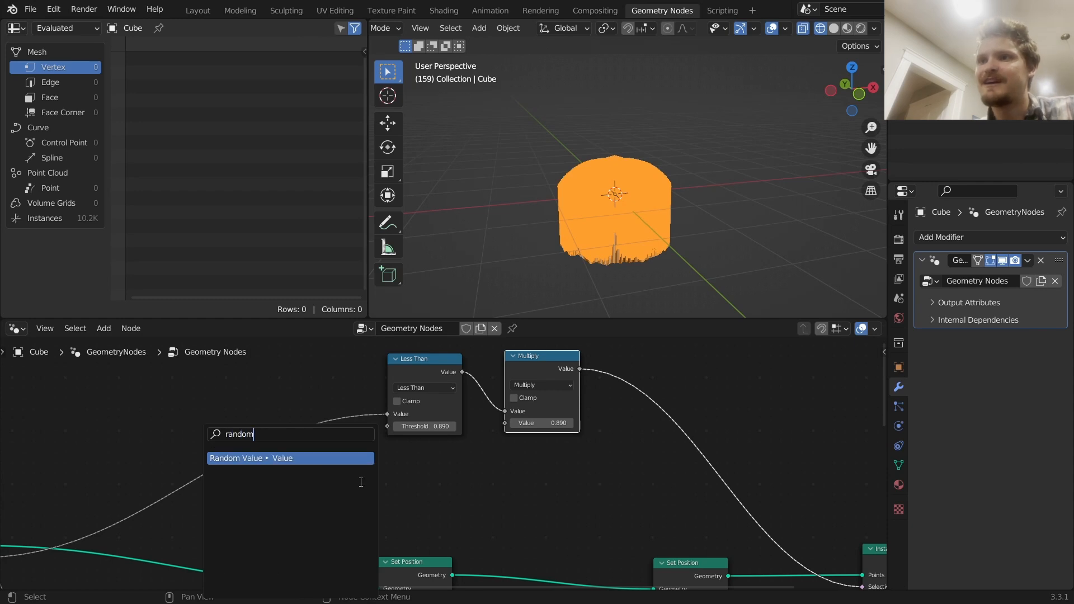
{"action": "key", "text": "Return"}
{"action": "left_click", "coordinate": [421, 457]}
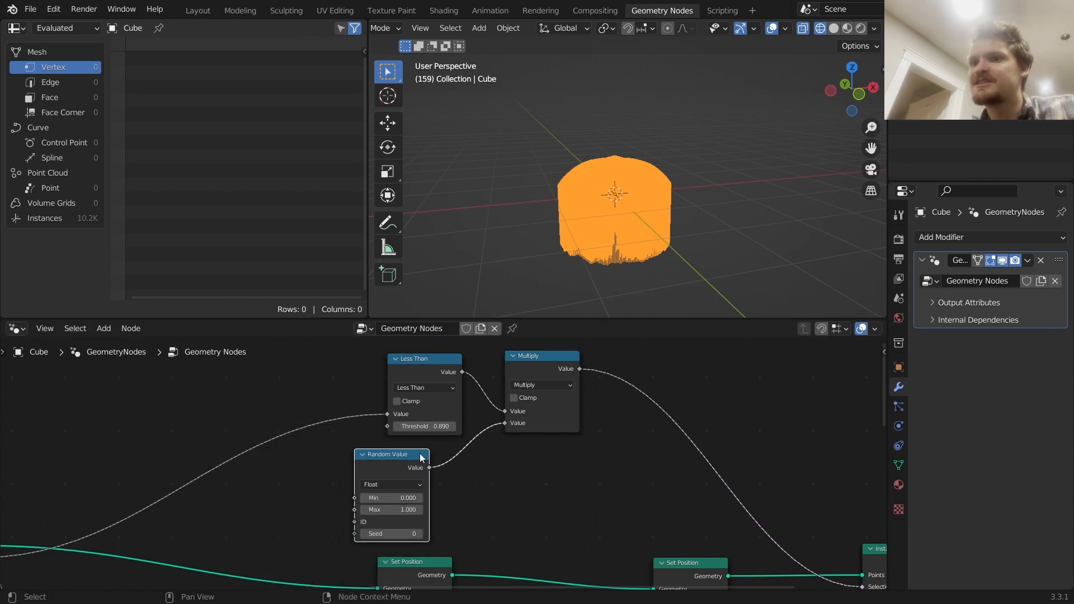
- Change the Random Value to Boolean, reconnect it to Multiply, and set its Probability to 0.027 under solid viewport shading
{"action": "left_click", "coordinate": [407, 485]}
{"action": "left_click", "coordinate": [385, 529]}
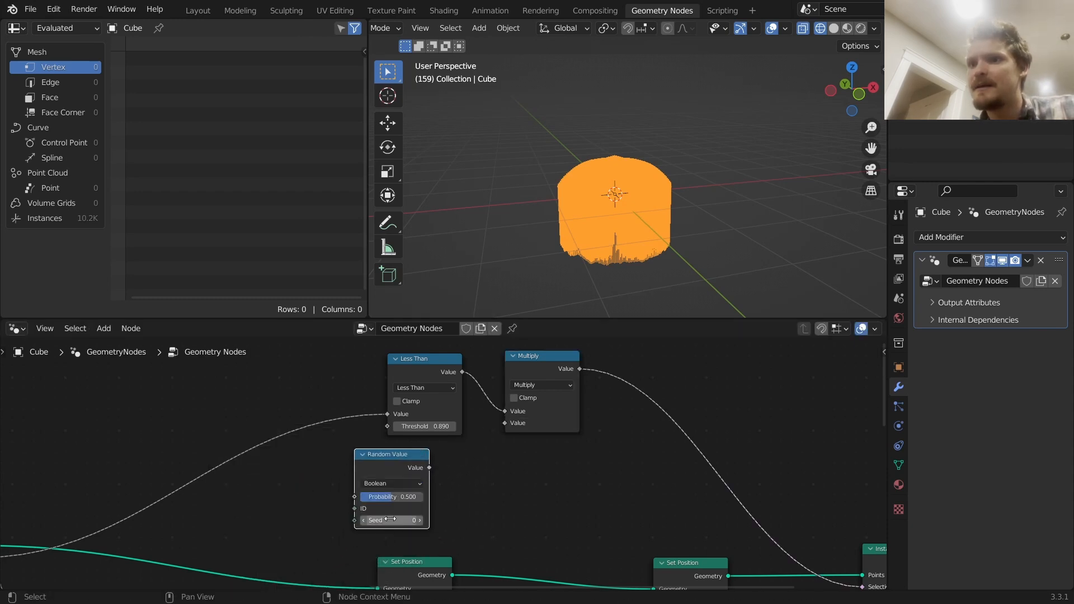
{"action": "left_click_drag", "start_coordinate": [429, 468], "coordinate": [454, 458]}
{"action": "left_click_drag", "start_coordinate": [506, 424], "coordinate": [506, 424]}
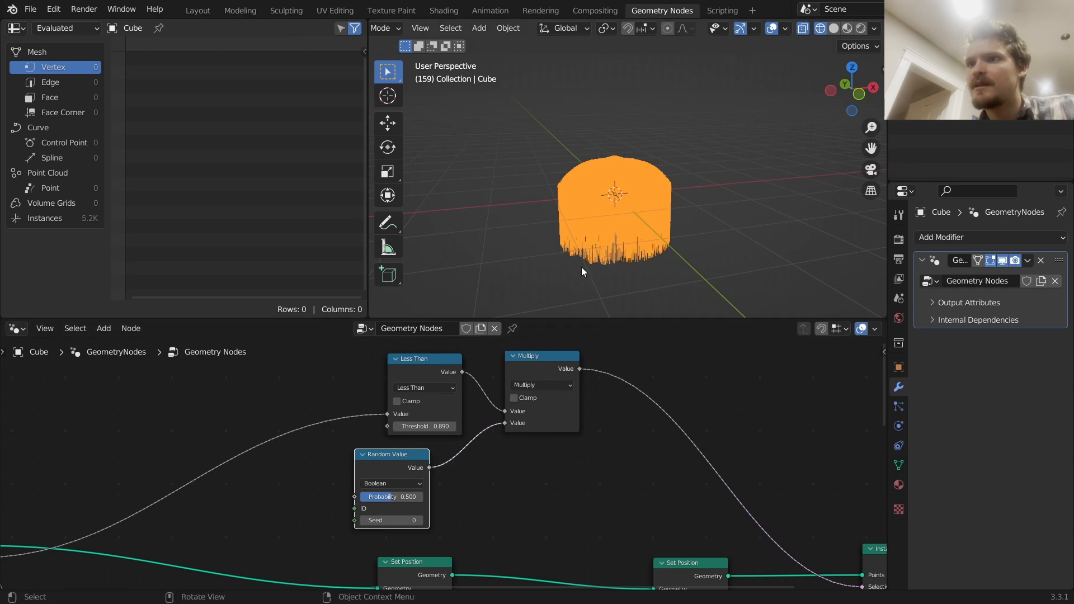
{"action": "left_click", "coordinate": [833, 29]}
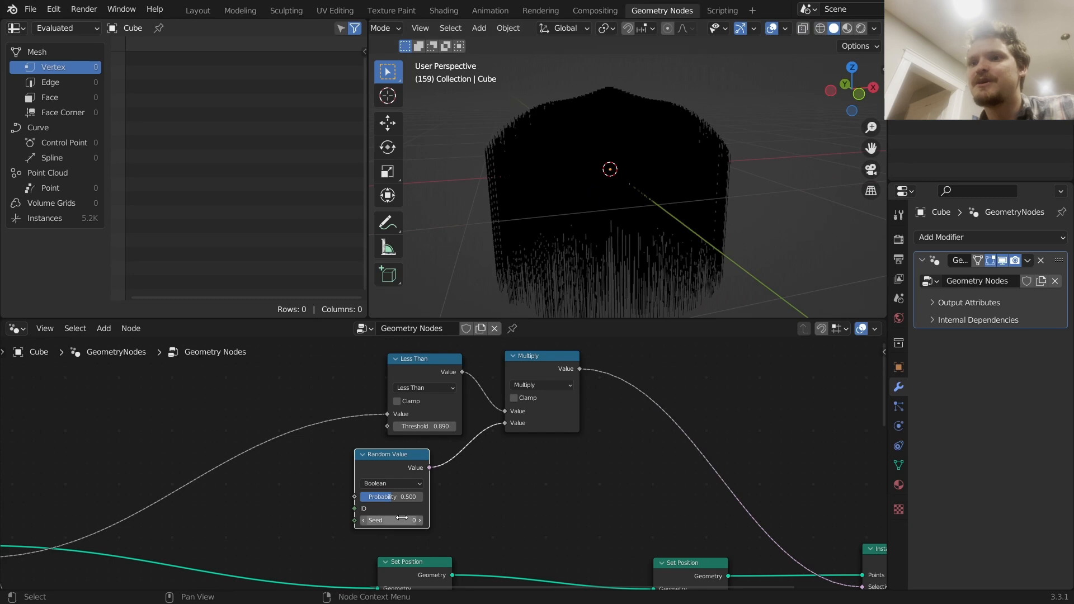
{"action": "left_click_drag", "start_coordinate": [390, 497], "coordinate": [362, 497]}
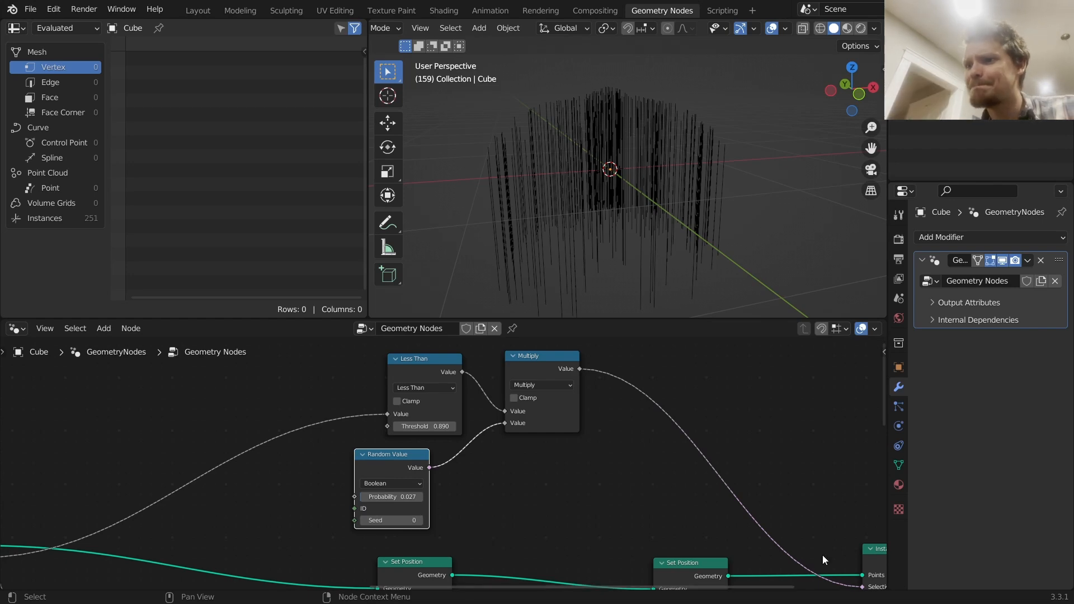
- Try driving the Scale of Instance on Points with a vector Random Value whose Max Z is 2.450, and delete that node
{"action": "scroll", "coordinate": [855, 578], "scroll_direction": "down", "scroll_amount": 6}
{"action": "middle_click_drag", "start_coordinate": [656, 511], "coordinate": [606, 334]}
{"action": "scroll", "coordinate": [622, 471], "scroll_direction": "up", "scroll_amount": 4}
{"action": "scroll", "coordinate": [623, 470], "scroll_direction": "up", "scroll_amount": 1}
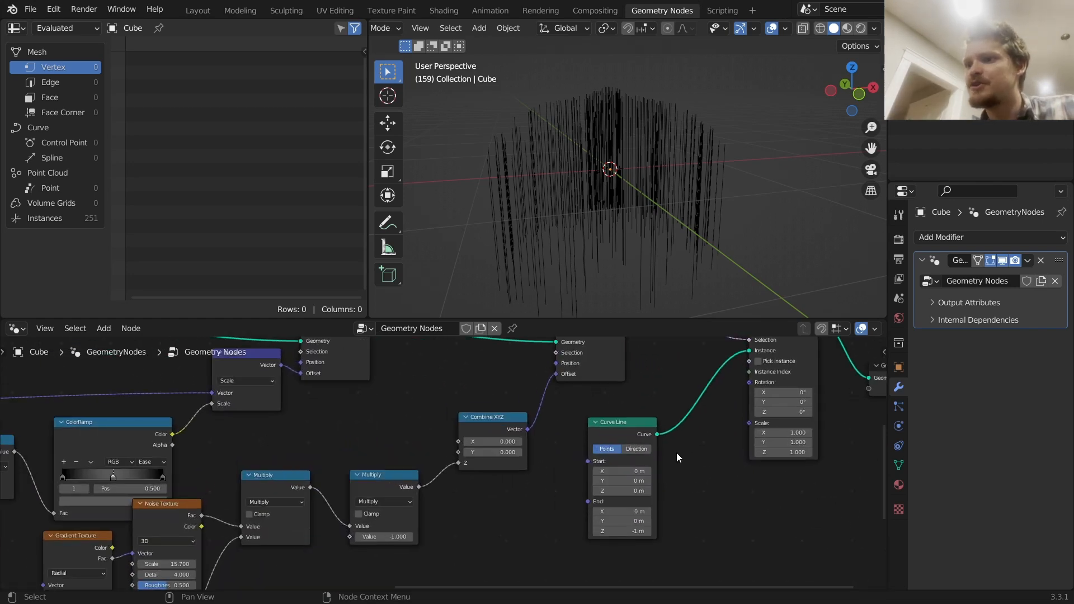
{"action": "left_click_drag", "start_coordinate": [749, 424], "coordinate": [720, 432]}
{"action": "type", "text": "random"}
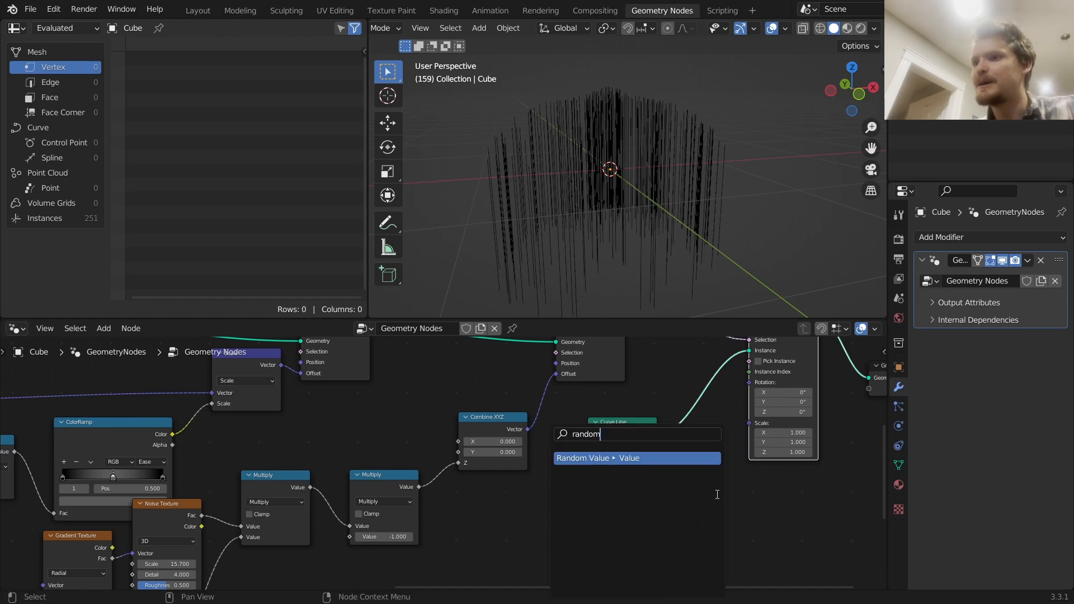
{"action": "key", "text": "Return"}
{"action": "left_click", "coordinate": [762, 462]}
{"action": "middle_click_drag", "start_coordinate": [718, 501], "coordinate": [688, 452]}
{"action": "left_click_drag", "start_coordinate": [696, 511], "coordinate": [724, 511], "text": "shift"}
{"action": "scroll", "coordinate": [653, 238], "scroll_direction": "down", "scroll_amount": 4}
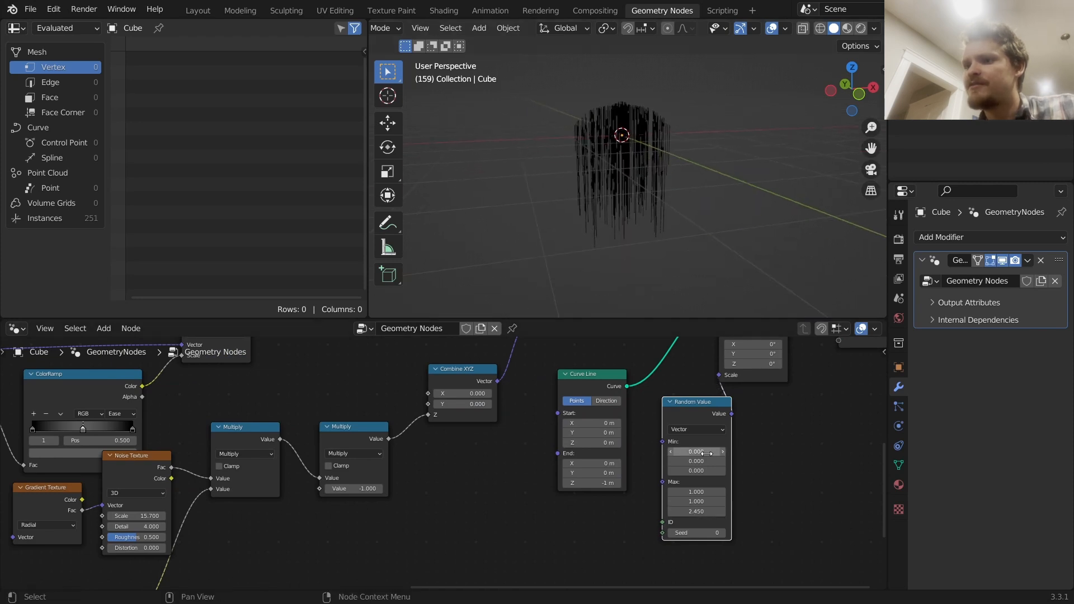
{"action": "key", "text": "x"}
- Add a Combine XYZ node feeding the Scale of Instance on Points
{"action": "left_click_drag", "start_coordinate": [718, 375], "coordinate": [696, 462]}
{"action": "type", "text": "combine"}
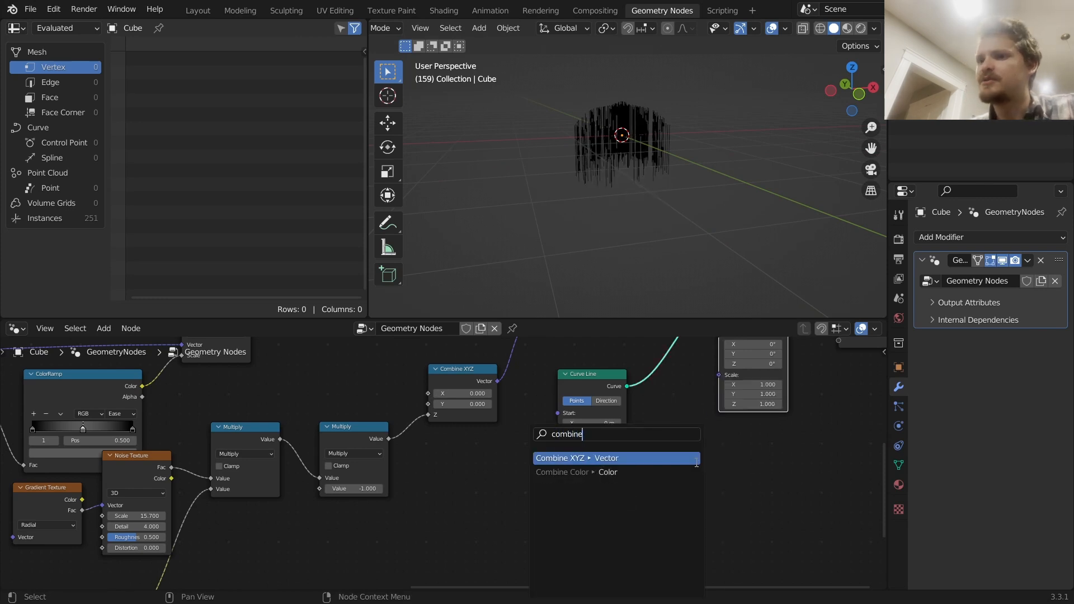
{"action": "key", "text": "Return"}
{"action": "left_click", "coordinate": [636, 508]}
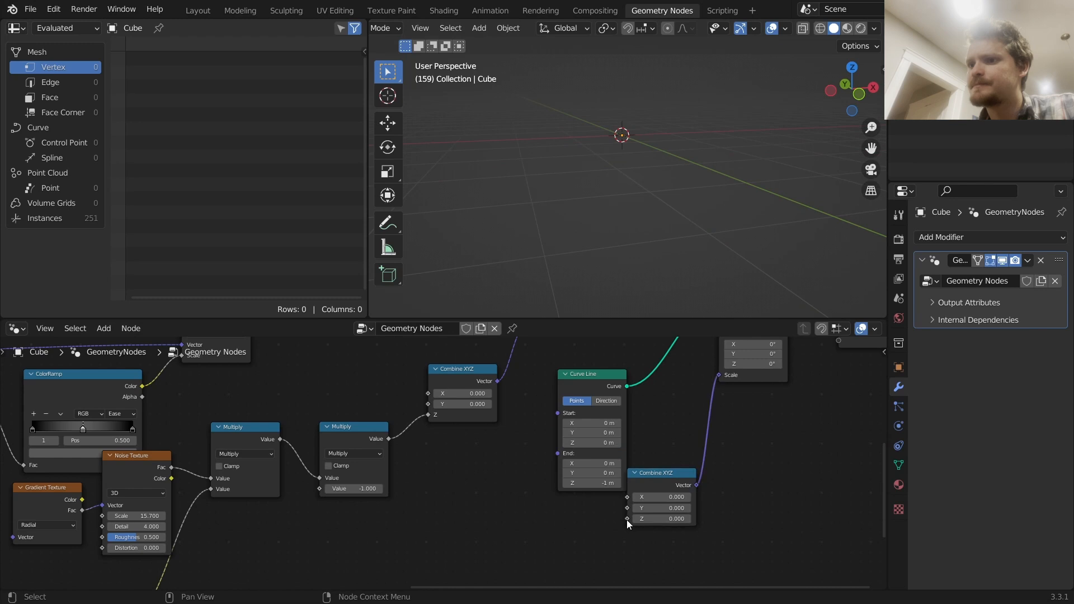
- Add a Random Value node with Max 4.370 feeding the Z of the Combine XYZ that drives the instance scale
{"action": "left_click_drag", "start_coordinate": [627, 519], "coordinate": [588, 537]}
{"action": "type", "text": "random"}
{"action": "key", "text": "Return"}
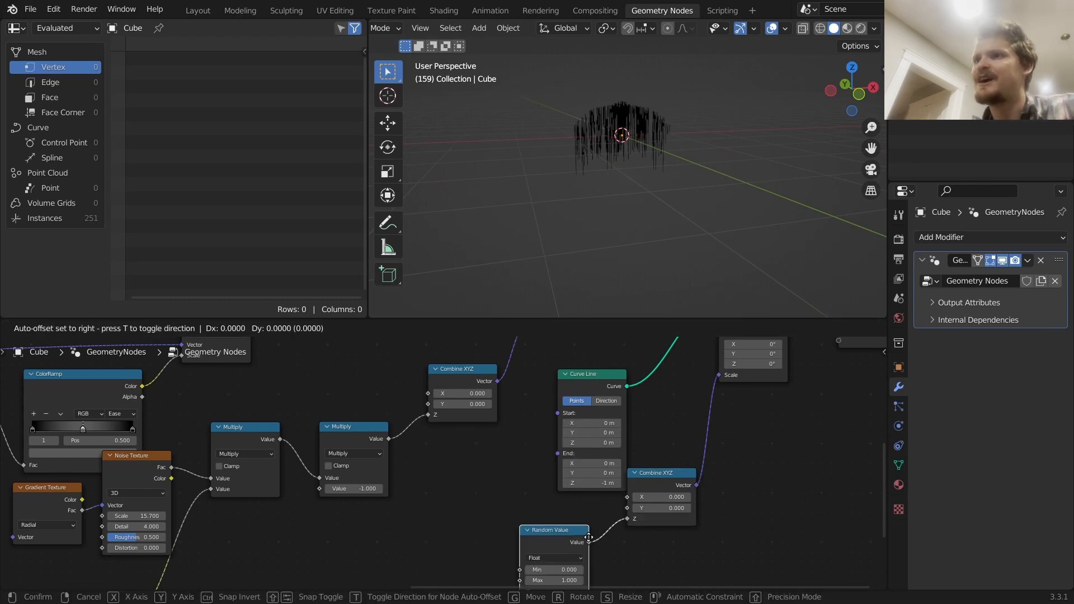
{"action": "left_click", "coordinate": [590, 503]}
{"action": "left_click_drag", "start_coordinate": [564, 542], "coordinate": [621, 541]}
- Join the instanced lines with the dome's Set Position geometry into the Group Output, and play the animation briefly to check the result
{"action": "scroll", "coordinate": [658, 468], "scroll_direction": "down", "scroll_amount": 5}
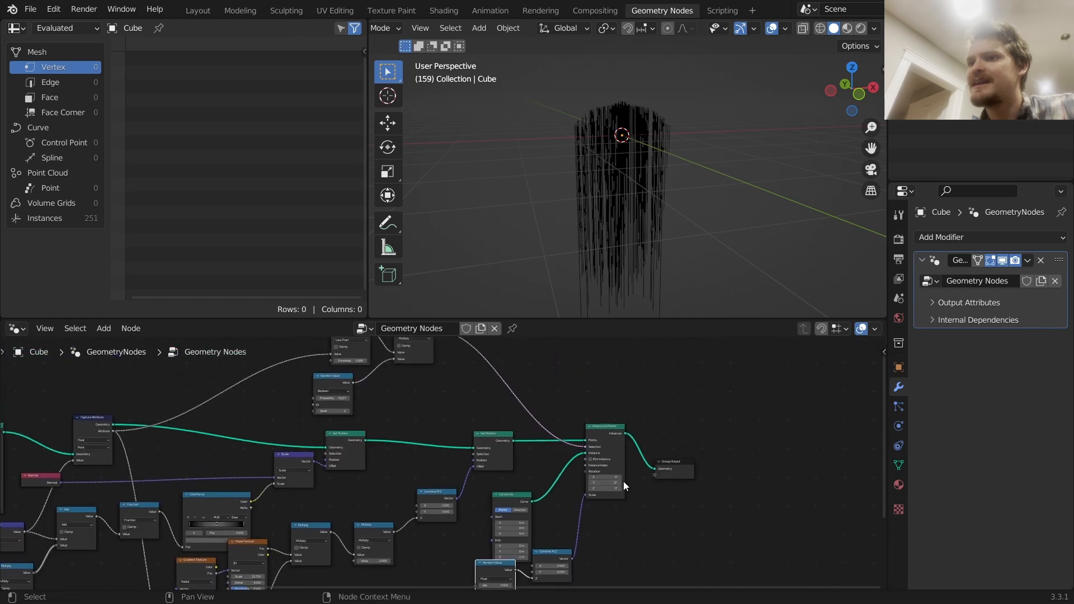
{"action": "left_click", "coordinate": [597, 427]}
{"action": "right_click_drag", "start_coordinate": [603, 432], "coordinate": [502, 438], "text": "ctrl+shift"}
{"action": "key", "text": "space"}
{"action": "left_click_drag", "start_coordinate": [671, 469], "coordinate": [776, 475]}
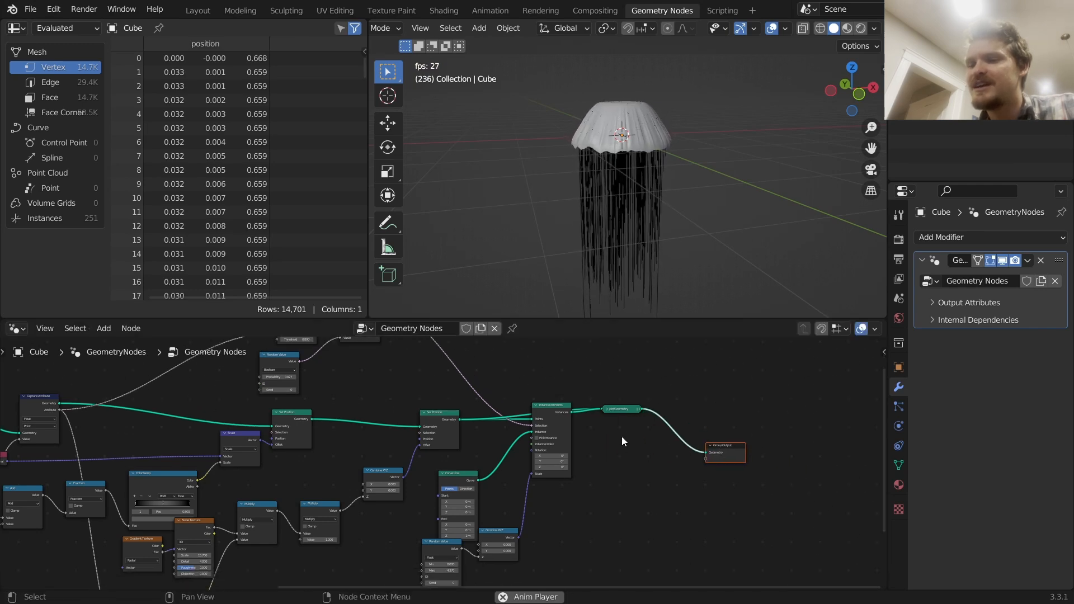
{"action": "key", "text": "space"}
- Insert a Resample Curve node with a Count of 30 between Curve Line and Instance on Points
{"action": "scroll", "coordinate": [584, 427], "scroll_direction": "up", "scroll_amount": 3}
{"action": "left_click_drag", "start_coordinate": [454, 378], "coordinate": [356, 378]}
{"action": "key", "text": "shift+a"}
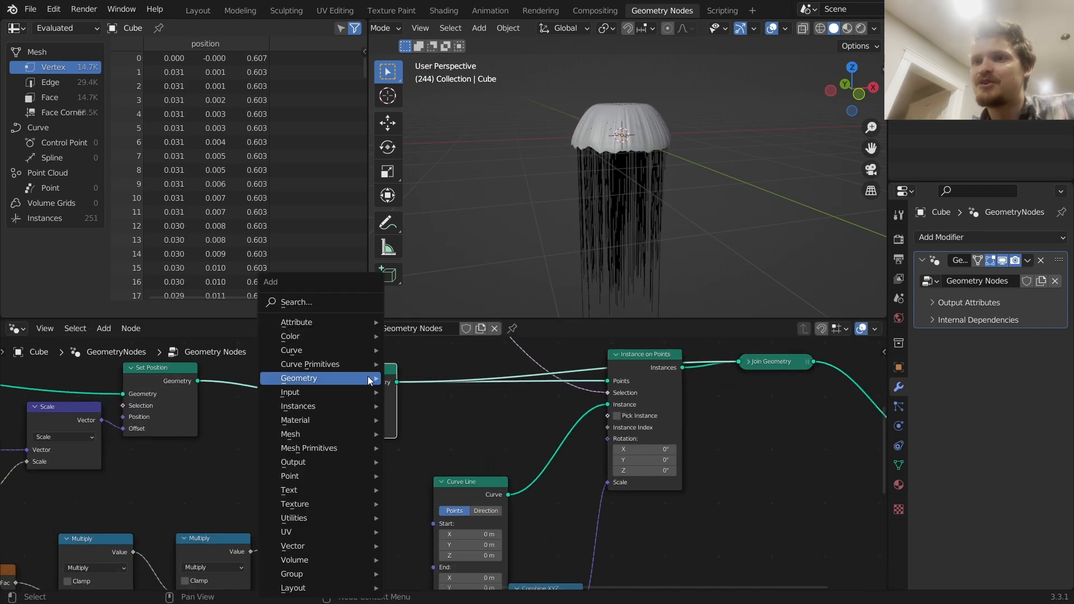
{"action": "key", "text": "shift+a"}
{"action": "left_click", "coordinate": [415, 305]}
{"action": "type", "text": "res"}
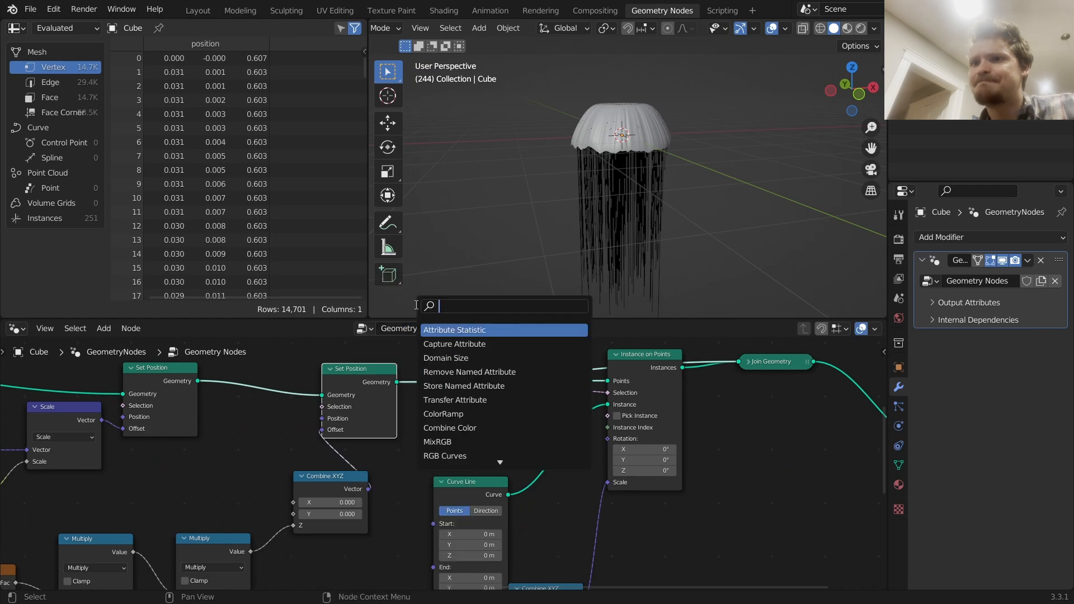
{"action": "left_click", "coordinate": [466, 330]}
{"action": "left_click", "coordinate": [559, 461]}
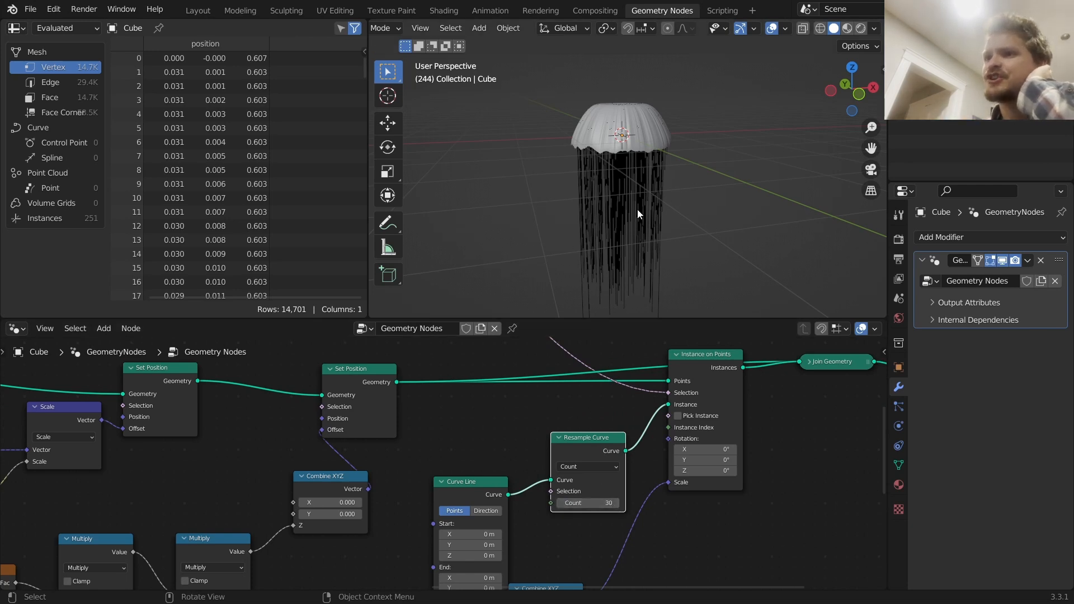
- Make room before Join Geometry and insert a Set Position node between Instance on Points and Join Geometry
{"action": "middle_click_drag", "start_coordinate": [703, 416], "coordinate": [548, 438]}
{"action": "left_click_drag", "start_coordinate": [544, 379], "coordinate": [522, 380]}
{"action": "left_click_drag", "start_coordinate": [668, 386], "coordinate": [731, 346]}
{"action": "middle_click_drag", "start_coordinate": [648, 429], "coordinate": [563, 433]}
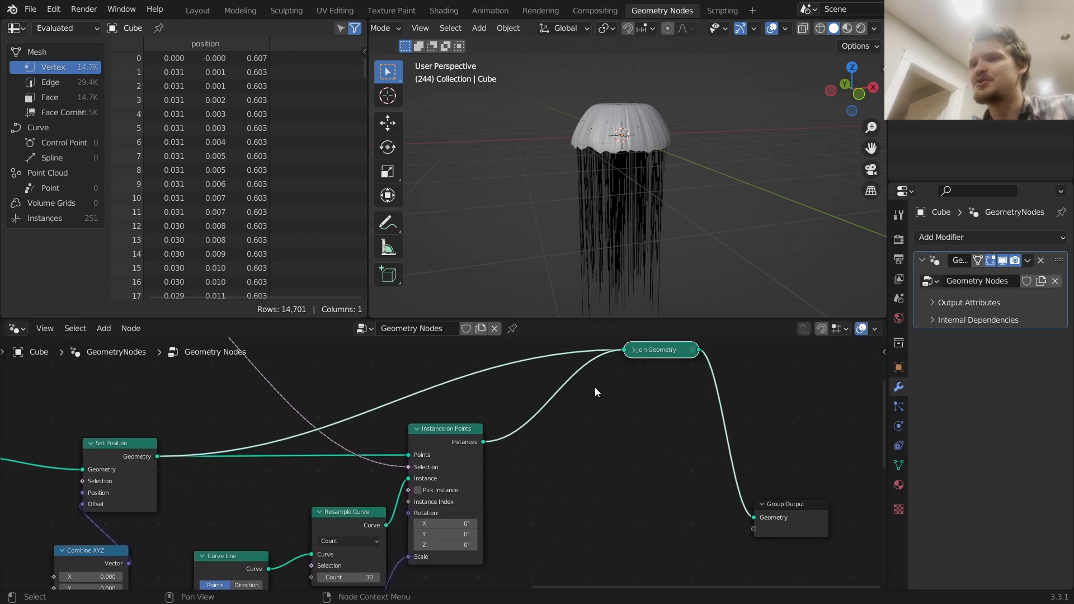
{"action": "key", "text": "shift+a"}
{"action": "type", "text": "set"}
{"action": "left_click", "coordinate": [592, 341]}
{"action": "left_click", "coordinate": [603, 472]}
{"action": "middle_click_drag", "start_coordinate": [603, 472], "coordinate": [589, 394]}
- Add a Noise Texture whose Fac feeds the Offset of the new Set Position node
{"action": "left_click_drag", "start_coordinate": [544, 359], "coordinate": [498, 506]}
{"action": "type", "text": "noise"}
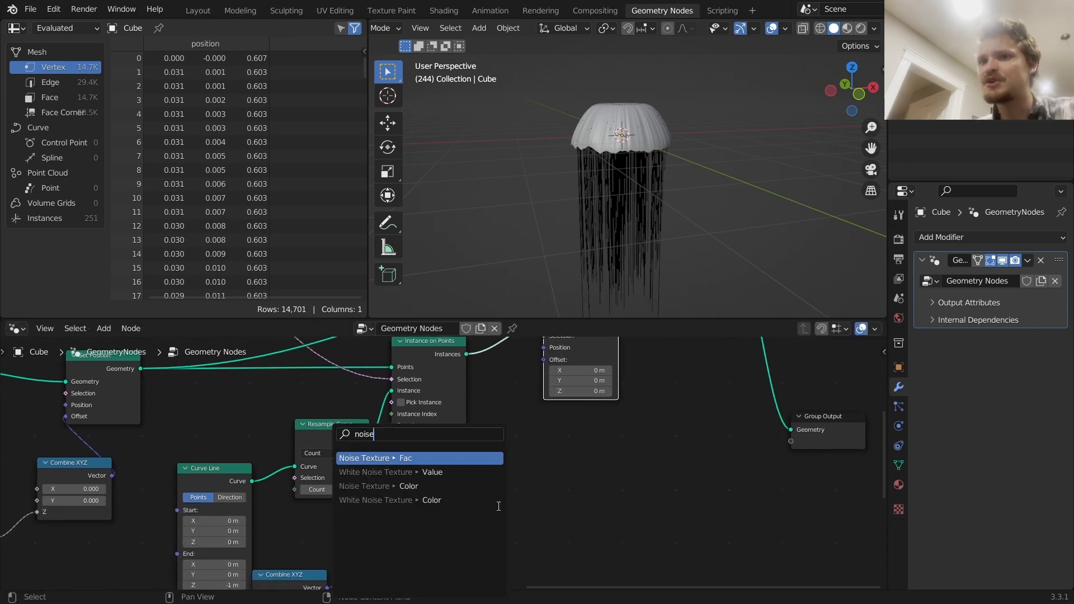
{"action": "key", "text": "Return"}
{"action": "left_click", "coordinate": [496, 505]}
- Insert a Realize Instances node between Instance on Points and the Set Position node for the lines
{"action": "middle_click_drag", "start_coordinate": [500, 353], "coordinate": [459, 429]}
{"action": "key", "text": "shift+a"}
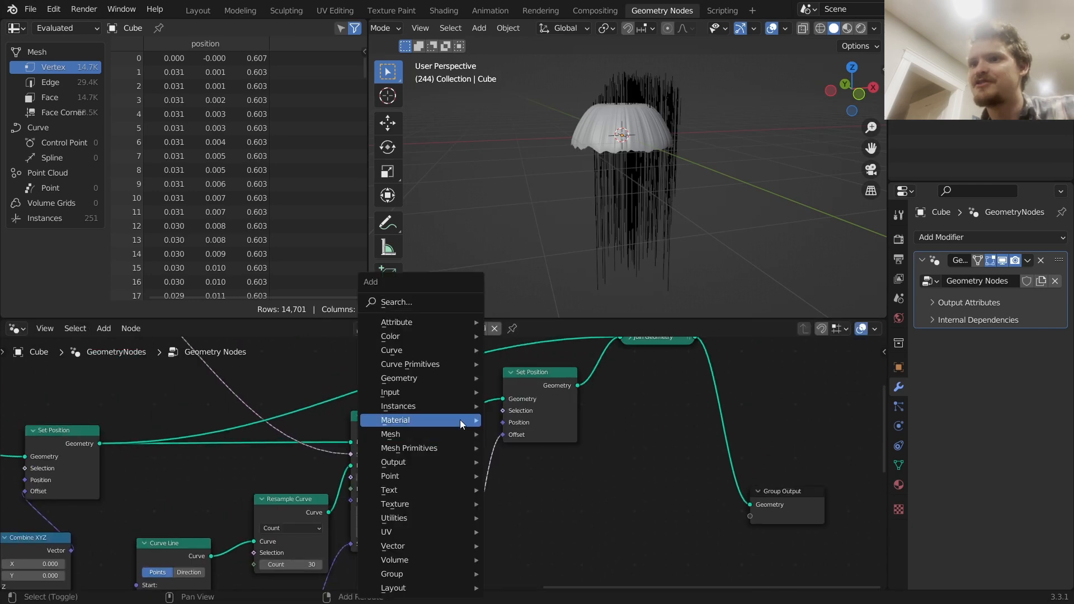
{"action": "left_click", "coordinate": [436, 302]}
{"action": "type", "text": "rea"}
{"action": "key", "text": "Return"}
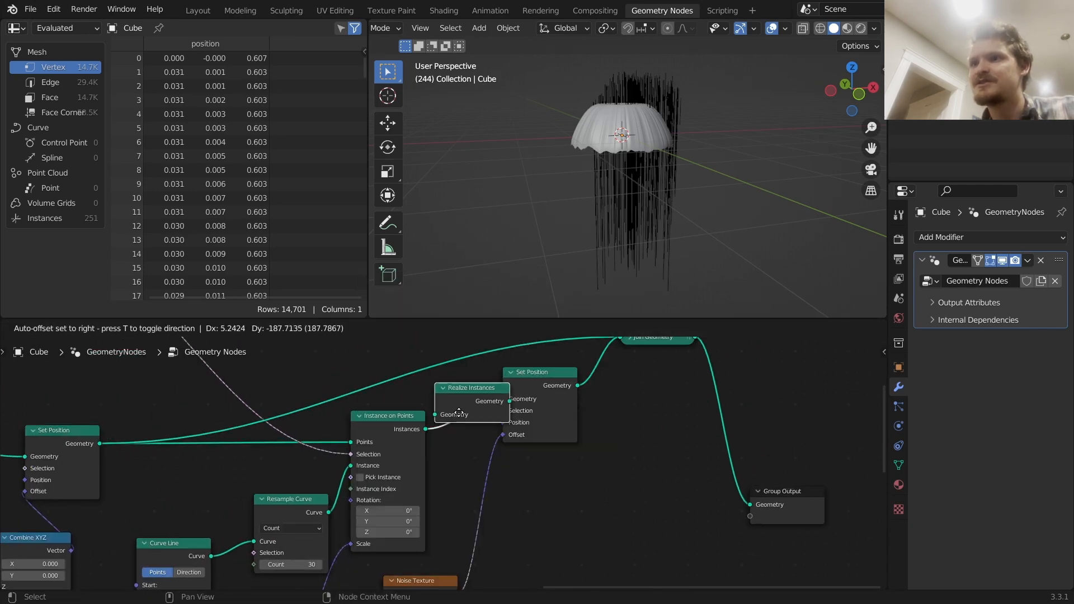
{"action": "left_click", "coordinate": [459, 414]}
- Insert a Vector Math Add node after the Noise Texture and set all three of its components to -0.5
{"action": "middle_click_drag", "start_coordinate": [484, 488], "coordinate": [502, 387]}
{"action": "key", "text": "shift+a"}
{"action": "left_click", "coordinate": [441, 300]}
{"action": "type", "text": "vec"}
{"action": "key", "text": "Return"}
{"action": "left_click", "coordinate": [549, 421]}
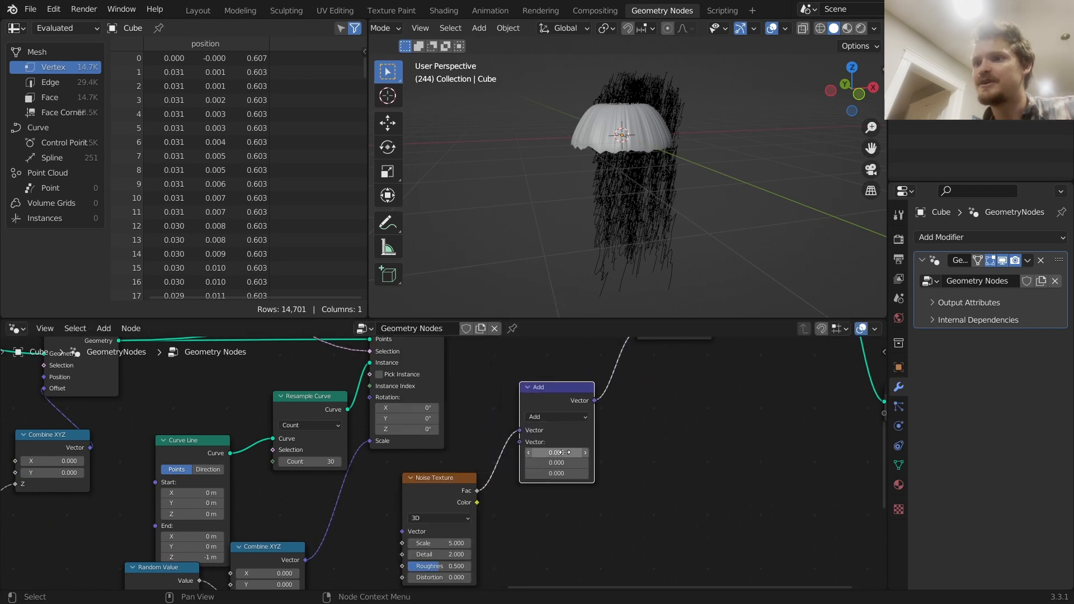
{"action": "left_click", "coordinate": [559, 452]}
{"action": "type", "text": "-0.5"}
{"action": "key", "text": "Return"}
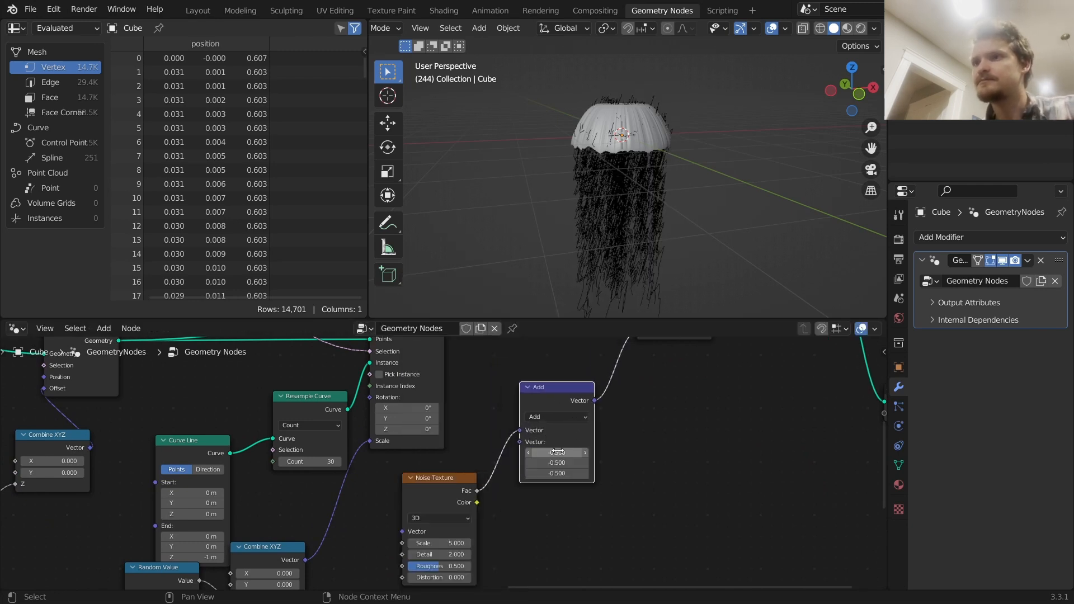
- Duplicate the vector Add node as a Scale node with factor 1.040 right after it, and set the Noise Texture's Scale to 1
{"action": "middle_click_drag", "start_coordinate": [548, 449], "coordinate": [554, 408]}
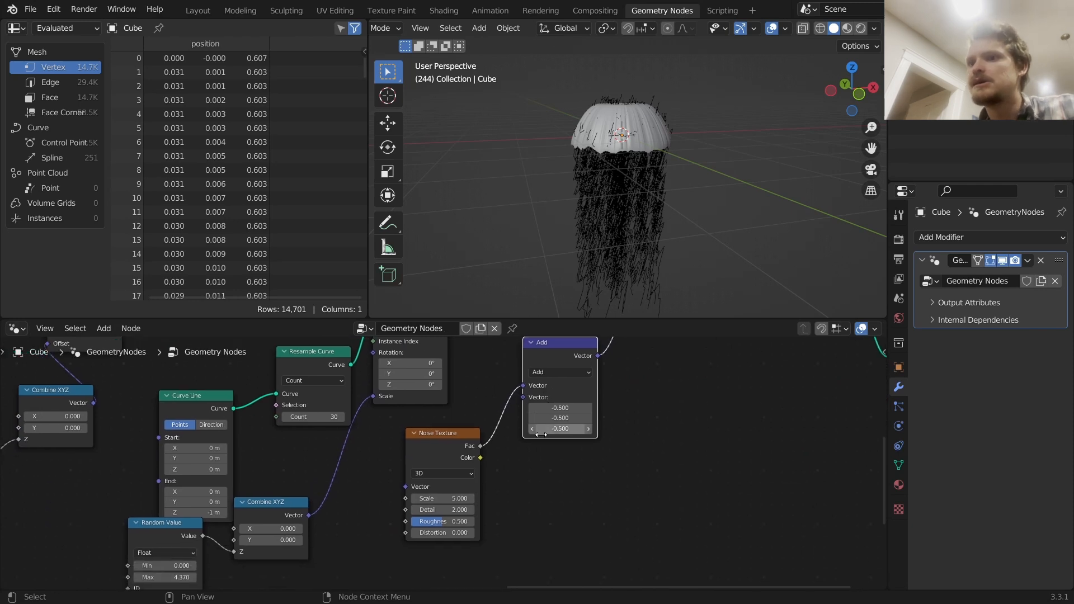
{"action": "key", "text": "shift+d"}
{"action": "left_click", "coordinate": [653, 367]}
{"action": "left_click", "coordinate": [667, 371]}
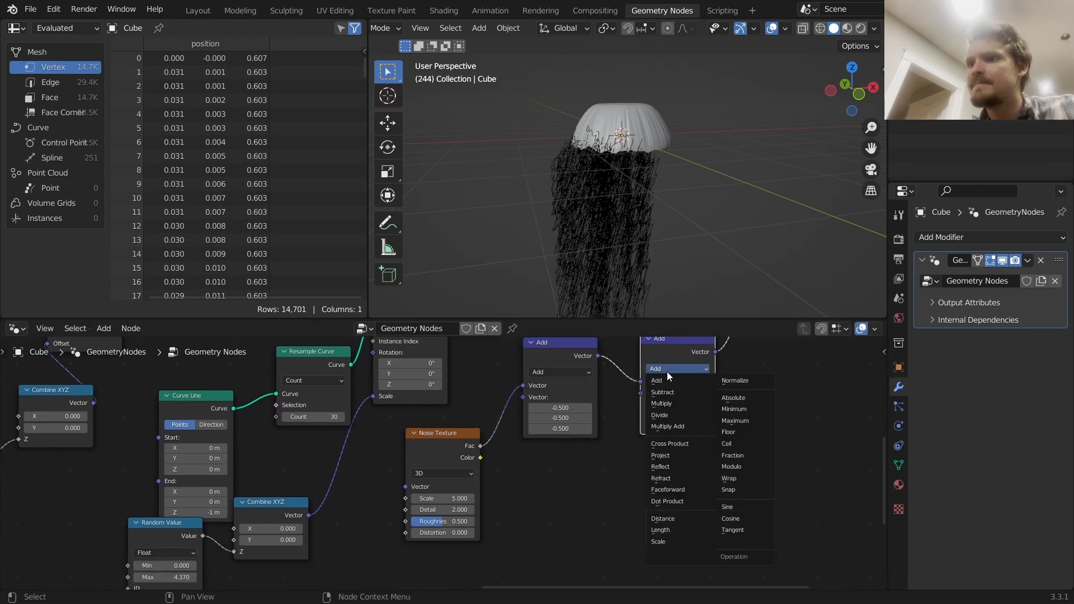
{"action": "left_click", "coordinate": [669, 540]}
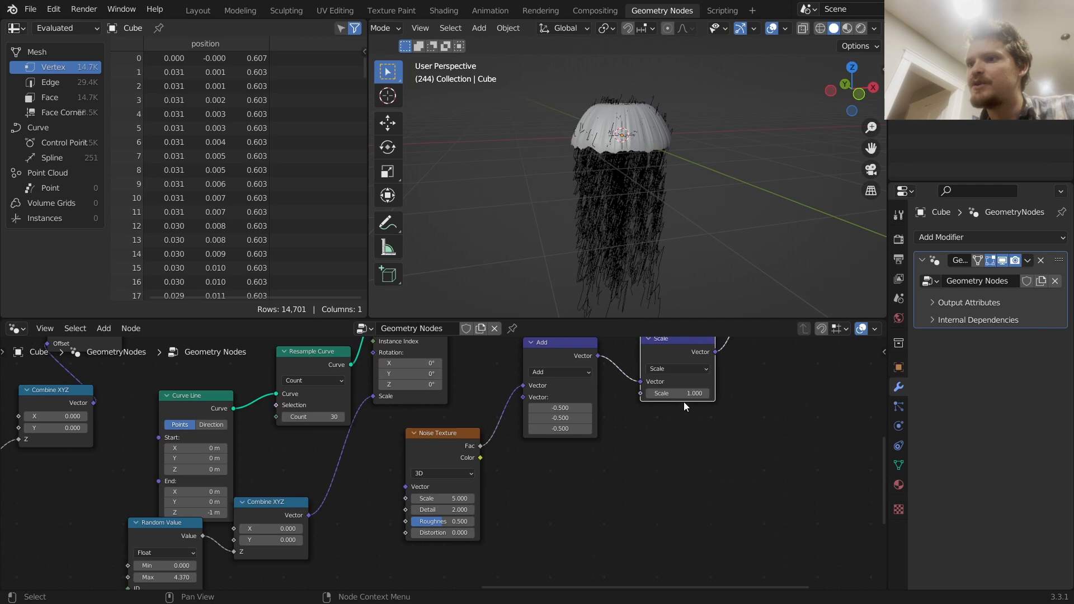
{"action": "left_click_drag", "start_coordinate": [676, 393], "coordinate": [641, 441], "text": "shift"}
{"action": "type", "text": "1"}
{"action": "key", "text": "Return"}
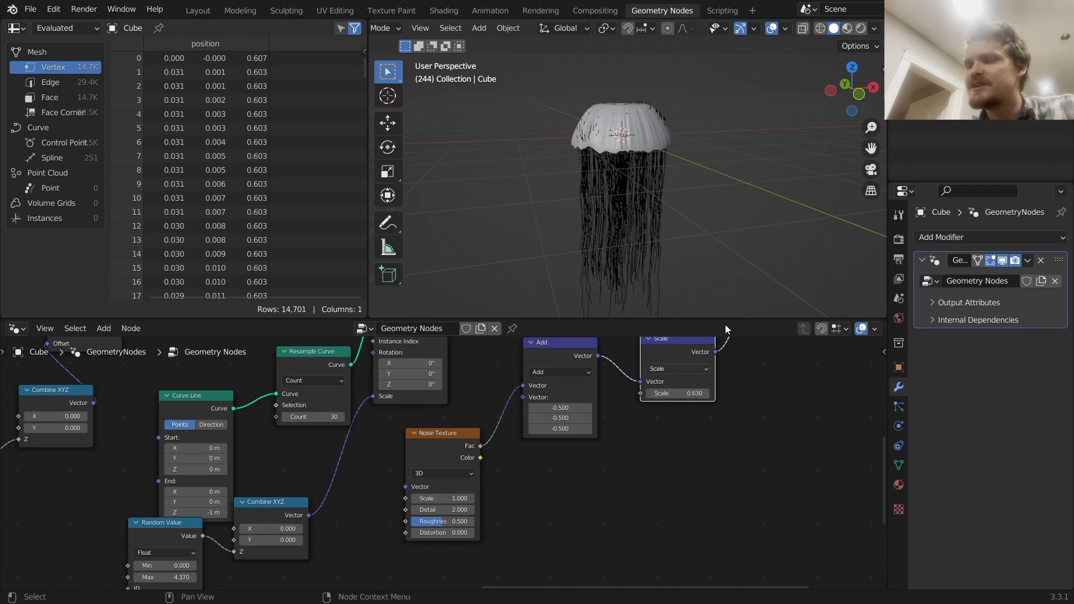
{"action": "left_click_drag", "start_coordinate": [683, 393], "coordinate": [647, 426]}
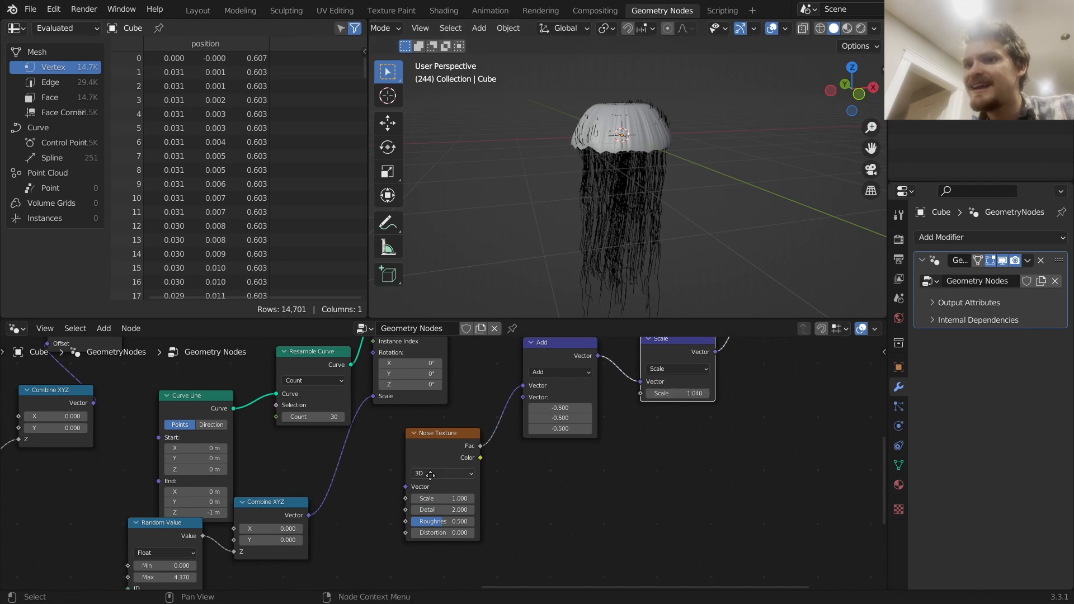
- Switch the Noise Texture to 4D, try shifting its W value, and undo that shift
{"action": "middle_click_drag", "start_coordinate": [431, 475], "coordinate": [569, 412]}
{"action": "left_click", "coordinate": [599, 411]}
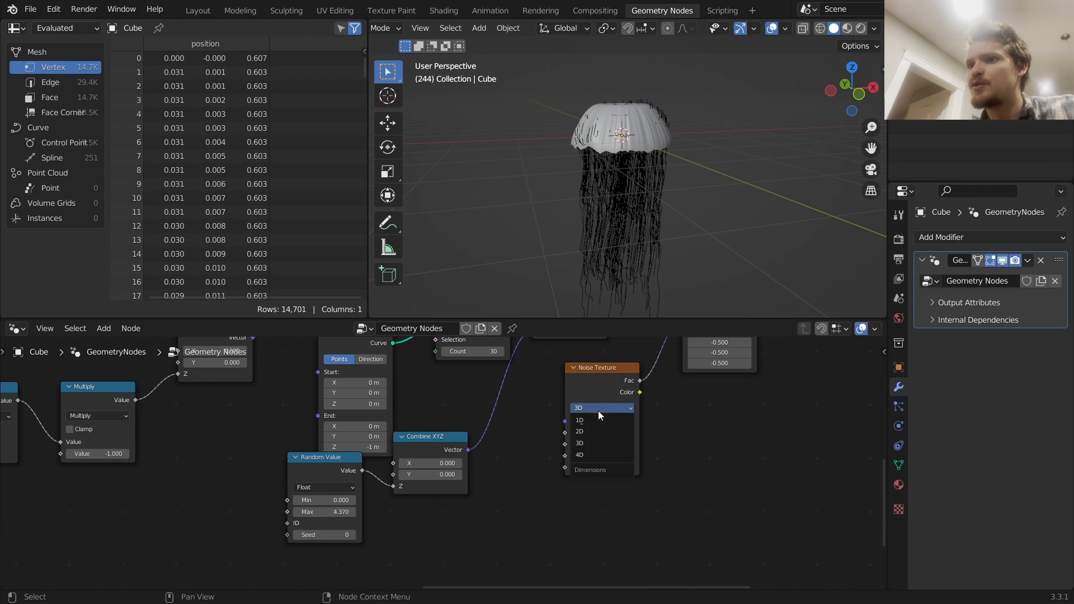
{"action": "left_click", "coordinate": [598, 454]}
{"action": "left_click_drag", "start_coordinate": [598, 432], "coordinate": [646, 432], "text": "shift"}
{"action": "key", "text": "ctrl+z"}
- Try the Noise Texture in 1D and return it to 4D
{"action": "left_click", "coordinate": [578, 410]}
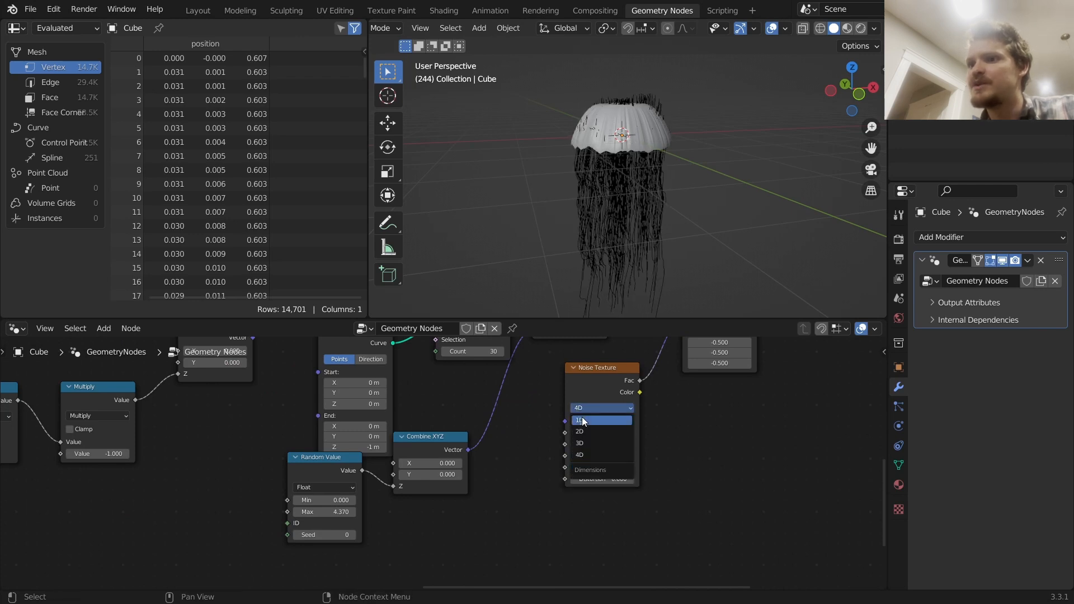
{"action": "left_click", "coordinate": [581, 419]}
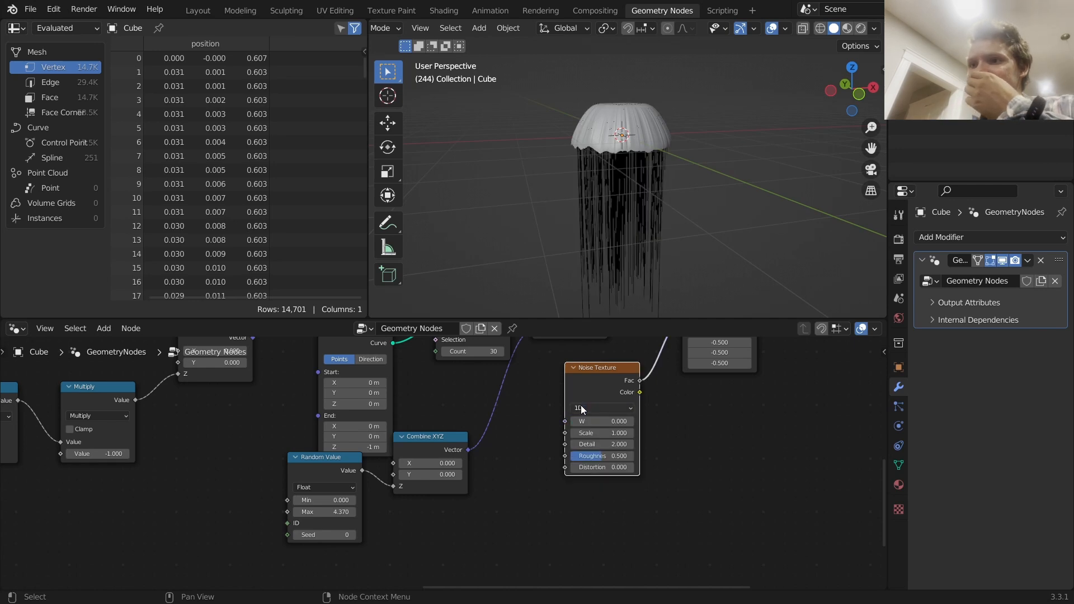
{"action": "left_click", "coordinate": [583, 408]}
{"action": "left_click", "coordinate": [586, 408]}
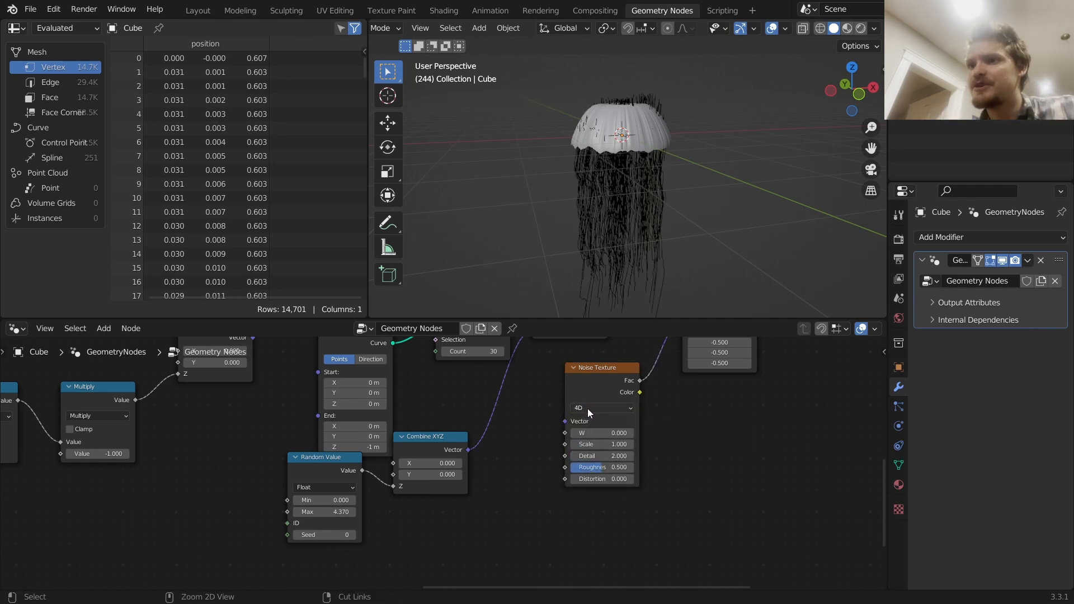
- Add an Index node feeding the Vector input of the Noise Texture
{"action": "left_click_drag", "start_coordinate": [566, 421], "coordinate": [557, 453]}
{"action": "left_click_drag", "start_coordinate": [513, 504], "coordinate": [517, 501]}
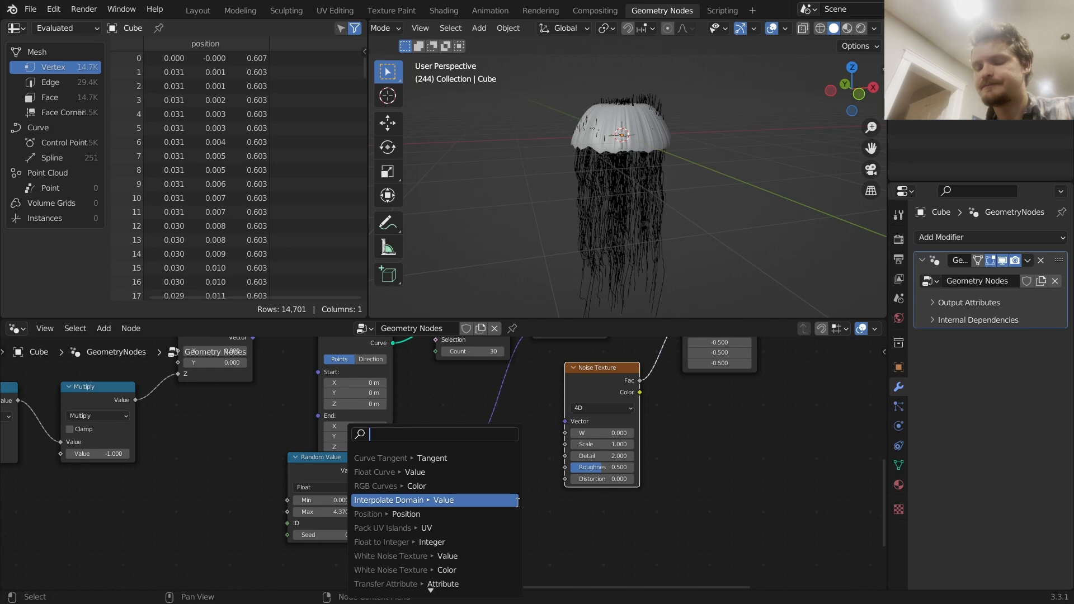
{"action": "type", "text": "index"}
{"action": "key", "text": "Return"}
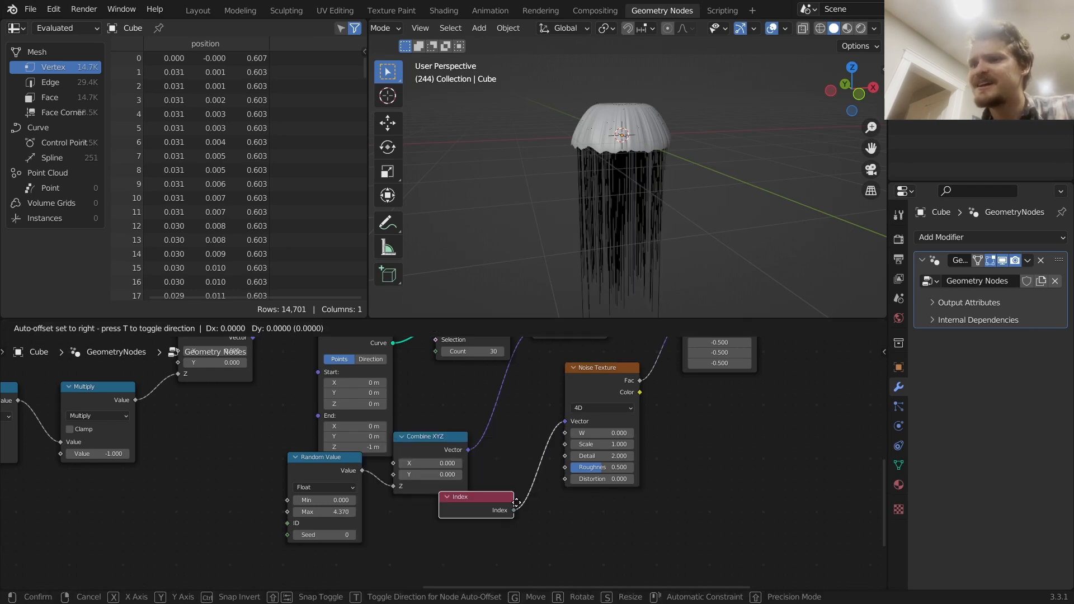
{"action": "left_click", "coordinate": [490, 506]}
{"action": "scroll", "coordinate": [655, 451], "scroll_direction": "down", "scroll_amount": 1}
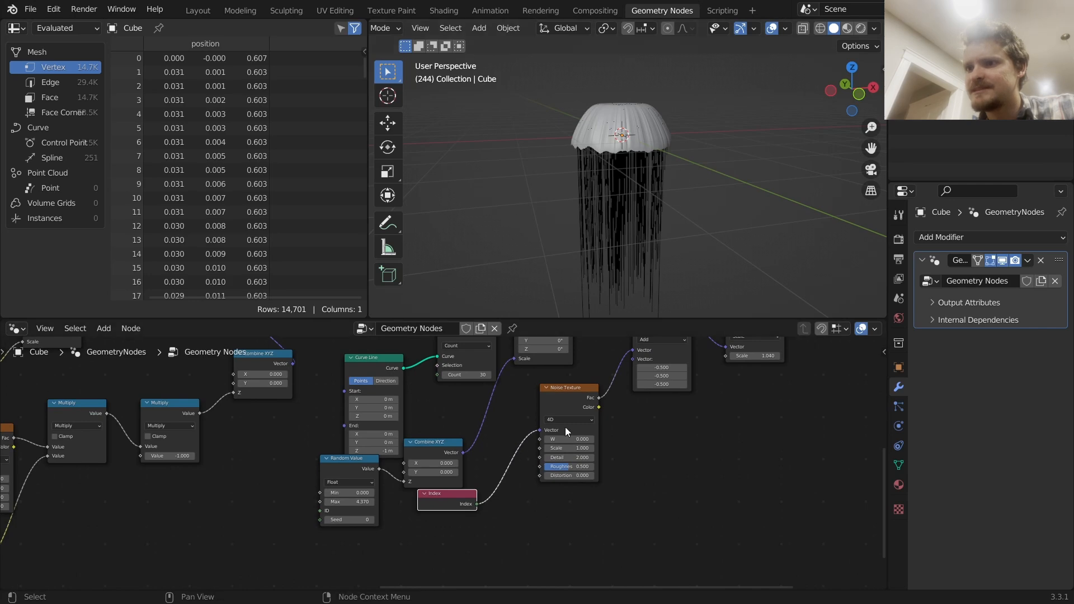
{"action": "scroll", "coordinate": [561, 419], "scroll_direction": "up", "scroll_amount": 1}
- Try different W values on the index-driven Noise Texture and step back to 2.600
{"action": "left_click_drag", "start_coordinate": [593, 444], "coordinate": [628, 434]}
{"action": "key", "text": "ctrl+z"}
{"action": "key", "text": "ctrl+z"}
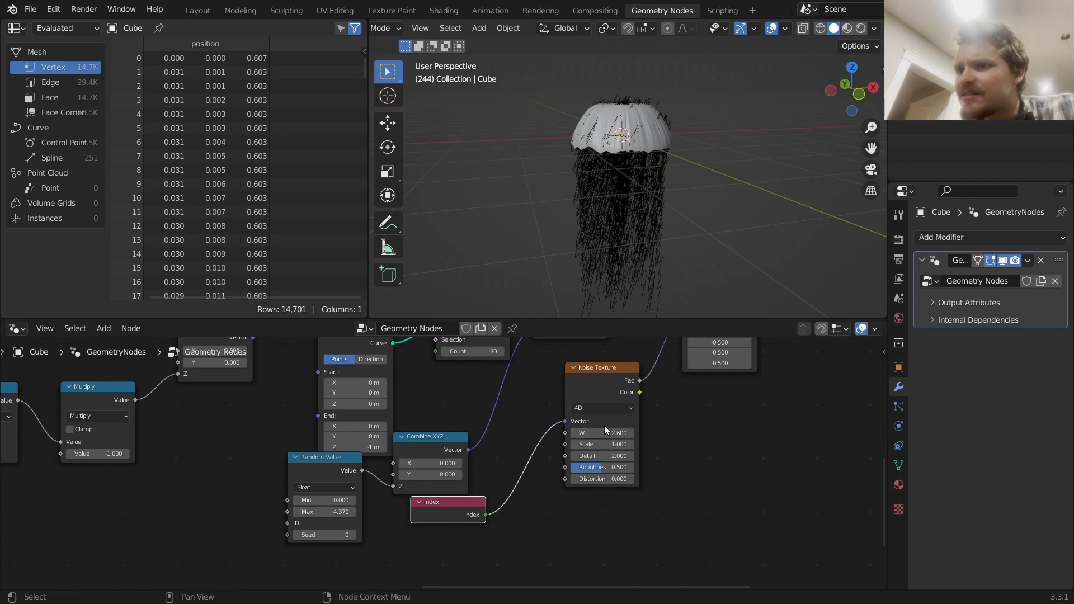
- Switch the Noise Texture to 3D and set its Scale to 1.100
{"action": "left_click", "coordinate": [596, 412]}
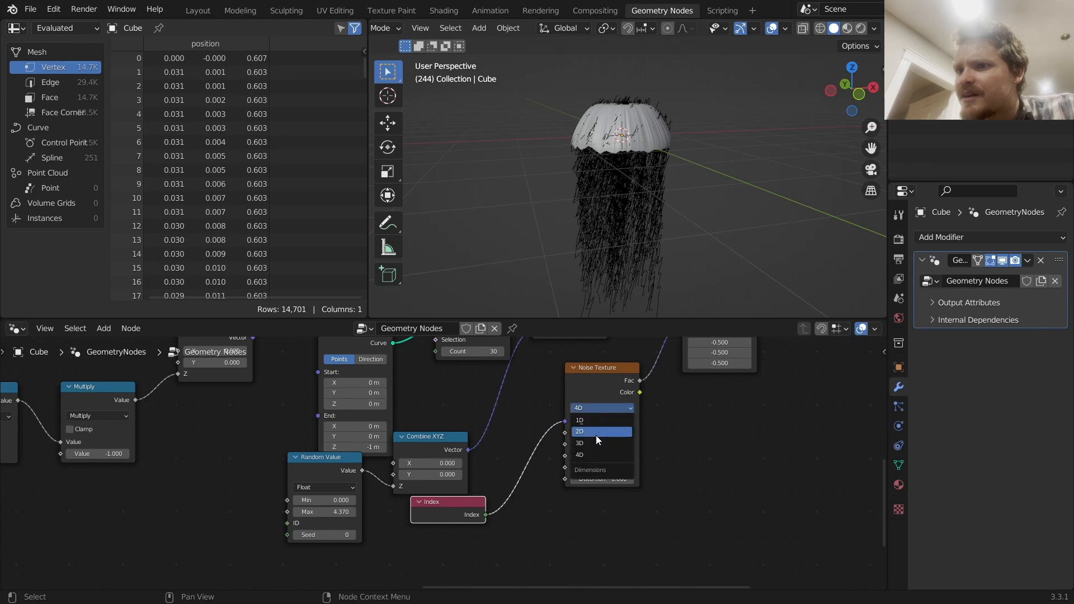
{"action": "left_click", "coordinate": [595, 435]}
{"action": "left_click_drag", "start_coordinate": [598, 433], "coordinate": [603, 433]}
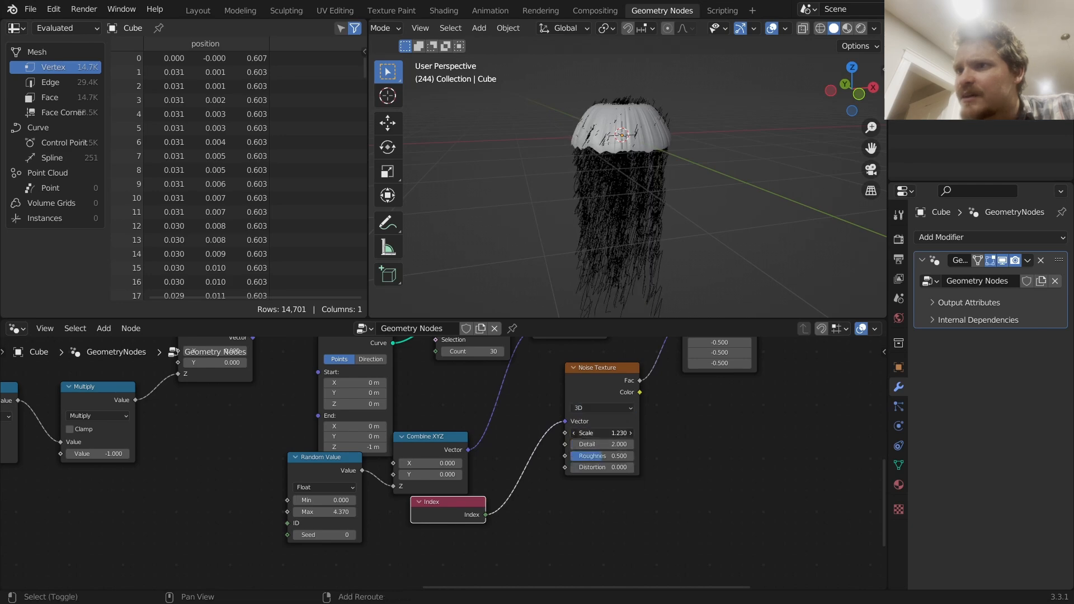
- Tune the waviness of the lines by setting the Noise Texture's Scale to 0.050 and the vector Scale node's factor to 0.840
{"action": "middle_click_drag", "start_coordinate": [762, 438], "coordinate": [734, 488]}
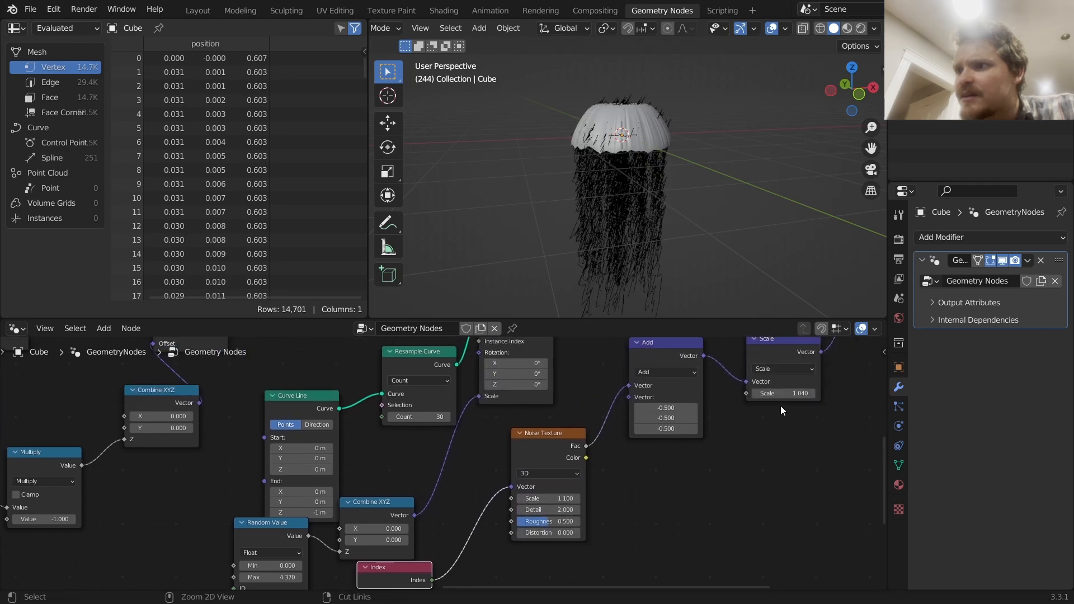
{"action": "left_click_drag", "start_coordinate": [794, 393], "coordinate": [828, 393]}
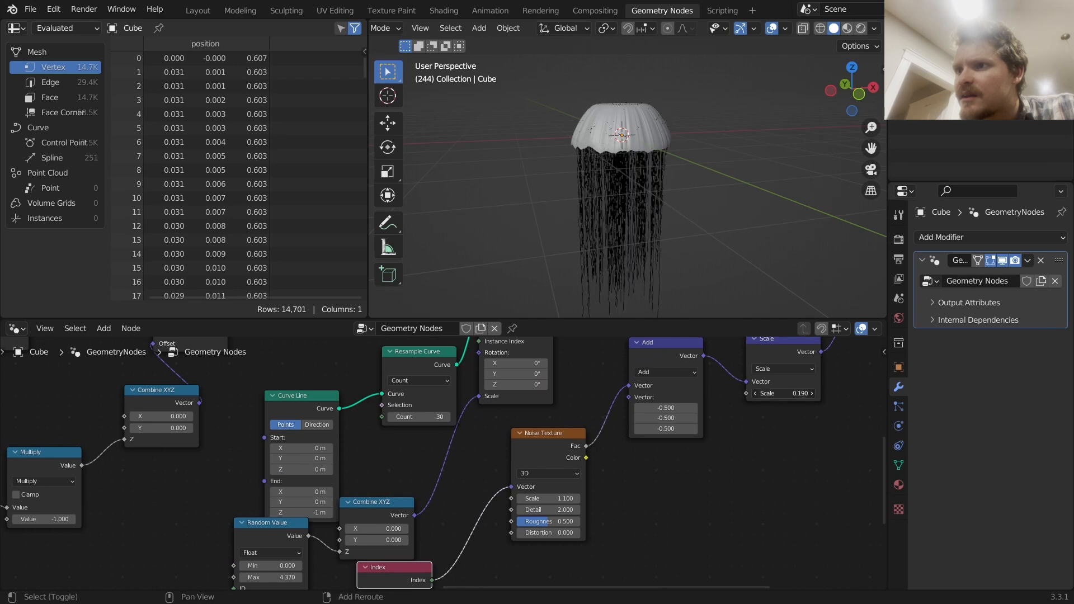
{"action": "double_click", "coordinate": [561, 495]}
{"action": "type", "text": ".5"}
{"action": "key", "text": "Return"}
{"action": "mouse_move", "coordinate": [794, 393]}
{"action": "left_mouse_down", "text": "shift"}
{"action": "mouse_move", "coordinate": [829, 393]}
{"action": "mouse_move", "coordinate": [802, 393]}
{"action": "left_mouse_up", "text": "shift"}
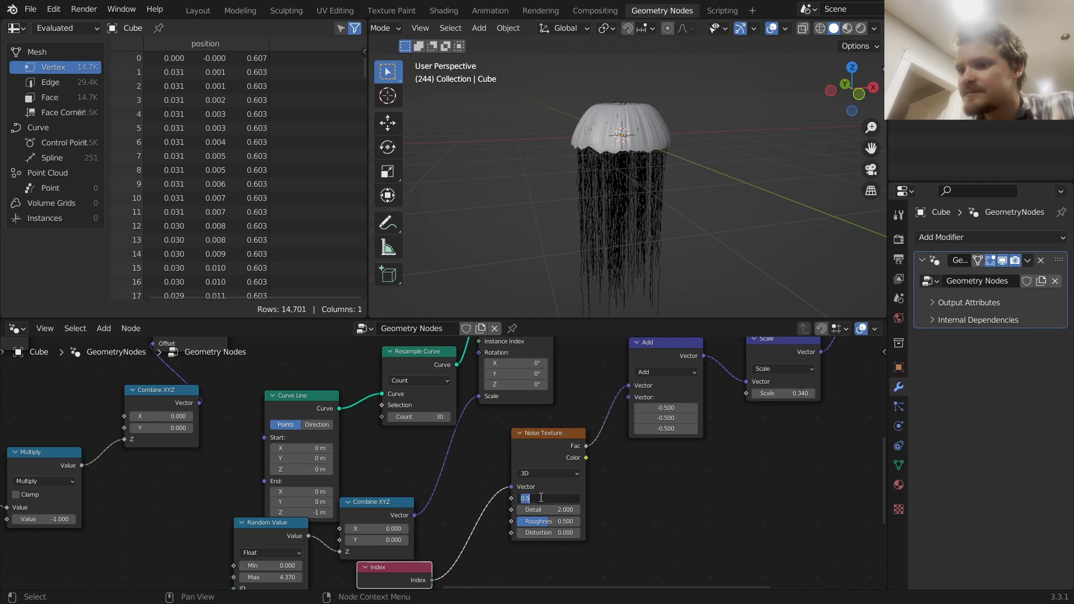
{"action": "type", "text": ".1"}
{"action": "key", "text": "Return"}
{"action": "left_click_drag", "start_coordinate": [809, 392], "coordinate": [813, 392]}
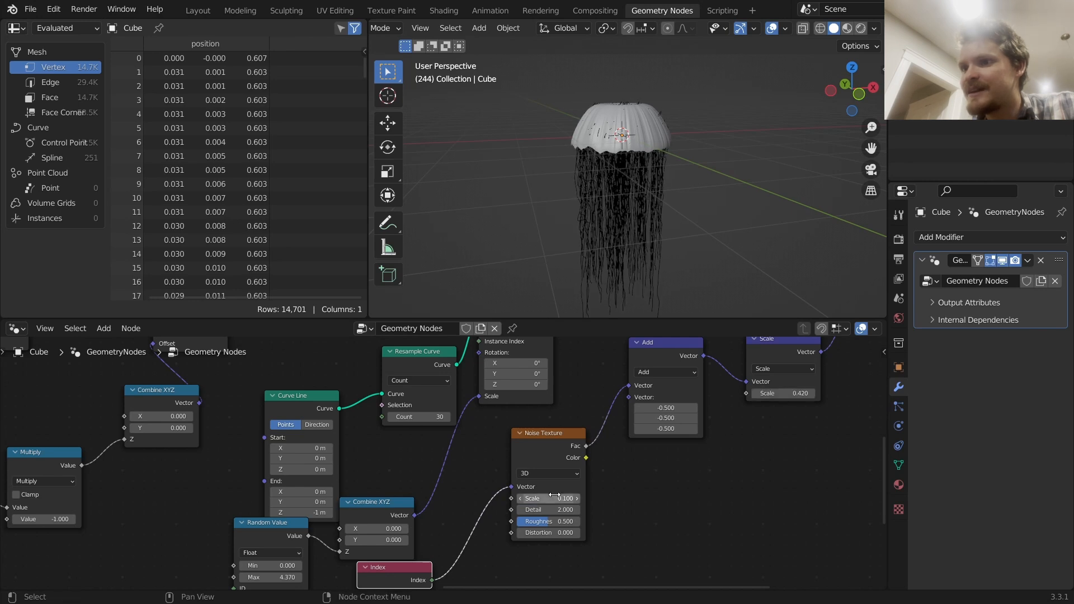
{"action": "type", "text": "/2"}
{"action": "key", "text": "Return"}
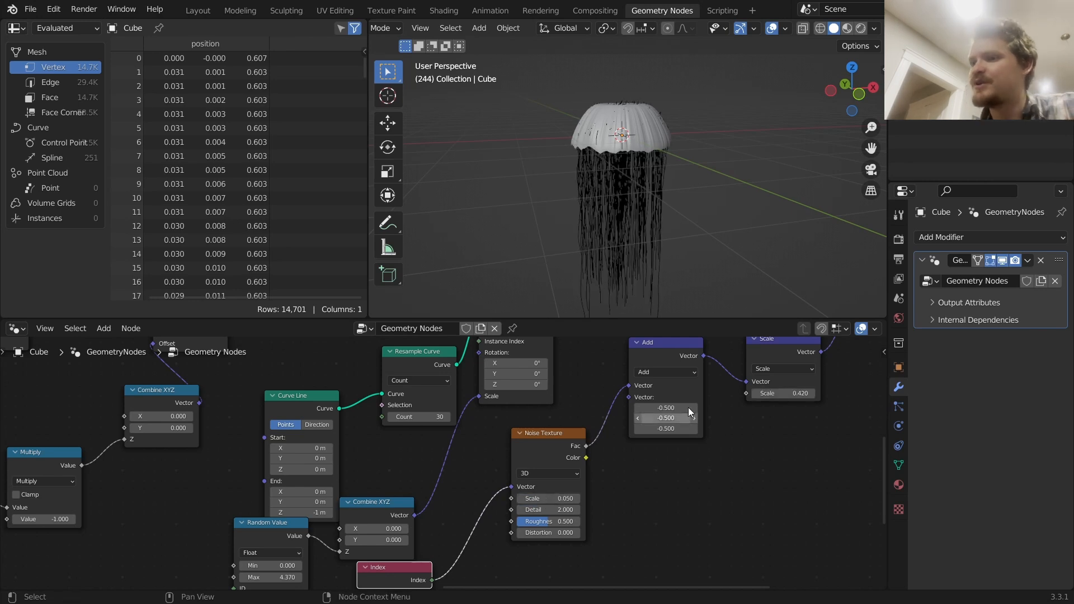
{"action": "left_click_drag", "start_coordinate": [793, 393], "coordinate": [816, 393]}
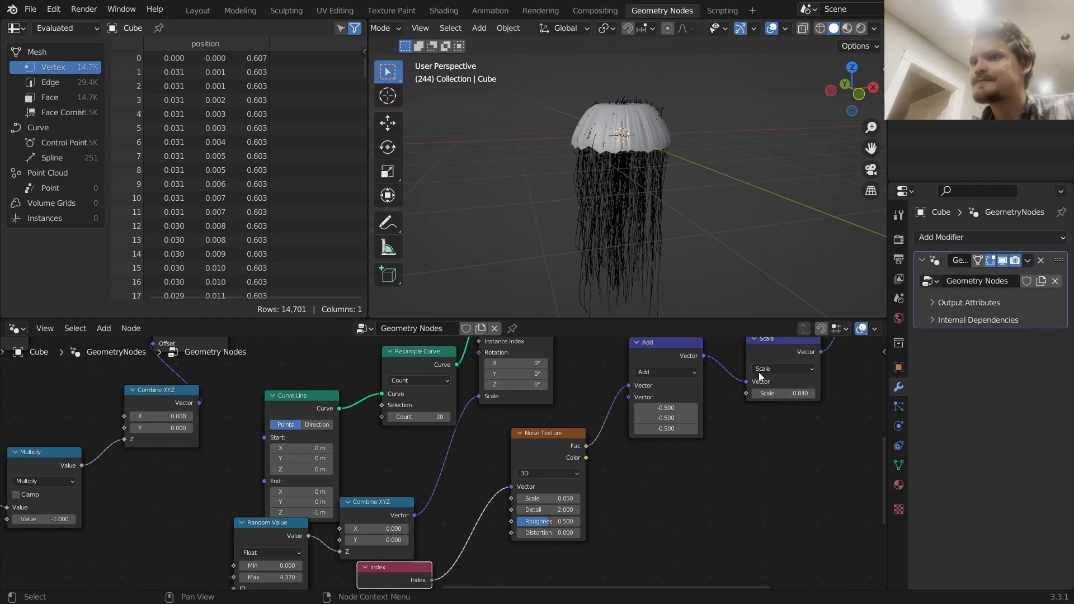
- Switch the Noise Texture for the lines back to 4D and try out different W values
{"action": "middle_click_drag", "start_coordinate": [564, 497], "coordinate": [591, 446]}
{"action": "left_click", "coordinate": [573, 422]}
{"action": "left_click", "coordinate": [568, 451]}
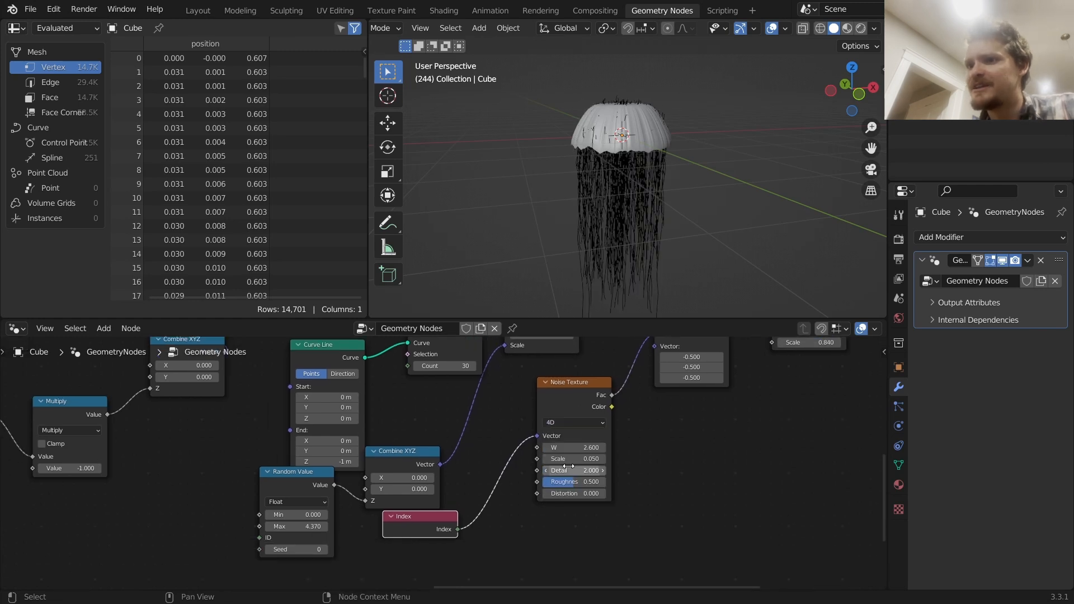
{"action": "left_click_drag", "start_coordinate": [570, 449], "coordinate": [682, 449]}
{"action": "left_click", "coordinate": [572, 447]}
- Drive the Noise Texture's W with the Seconds of a new Scene Time node and play the animation
{"action": "left_click_drag", "start_coordinate": [538, 448], "coordinate": [490, 532]}
{"action": "type", "text": "time"}
{"action": "key", "text": "Return"}
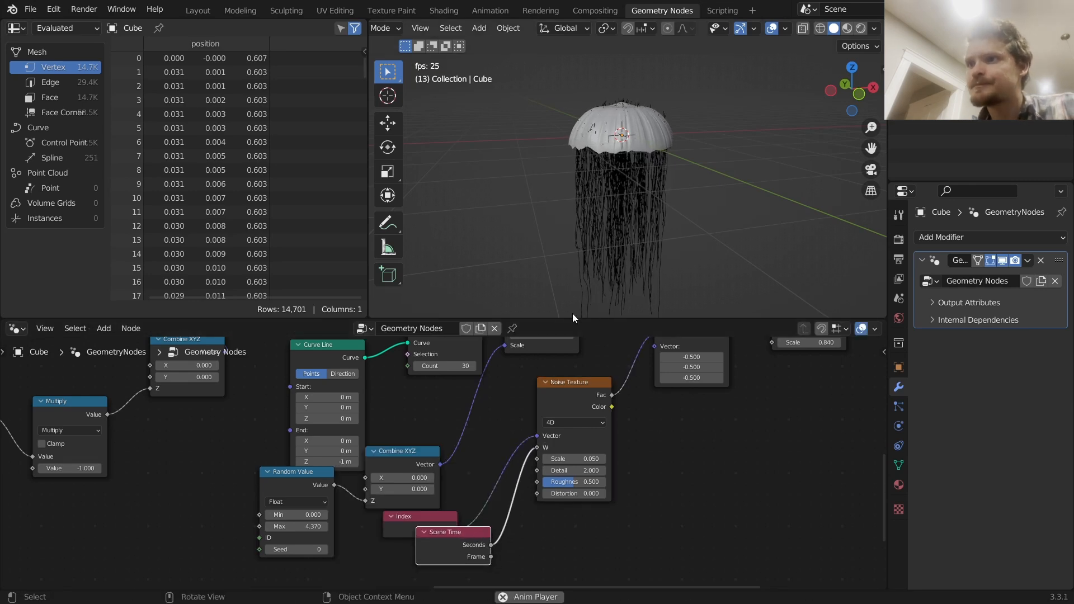
- Stop the playback and insert a Curve to Mesh node between the tentacle lines' Set Position and the Join Geometry node
{"action": "key", "text": "space"}
{"action": "middle_click_drag", "start_coordinate": [765, 378], "coordinate": [482, 543]}
{"action": "middle_click_drag", "start_coordinate": [731, 419], "coordinate": [575, 405]}
{"action": "key", "text": "shift+a"}
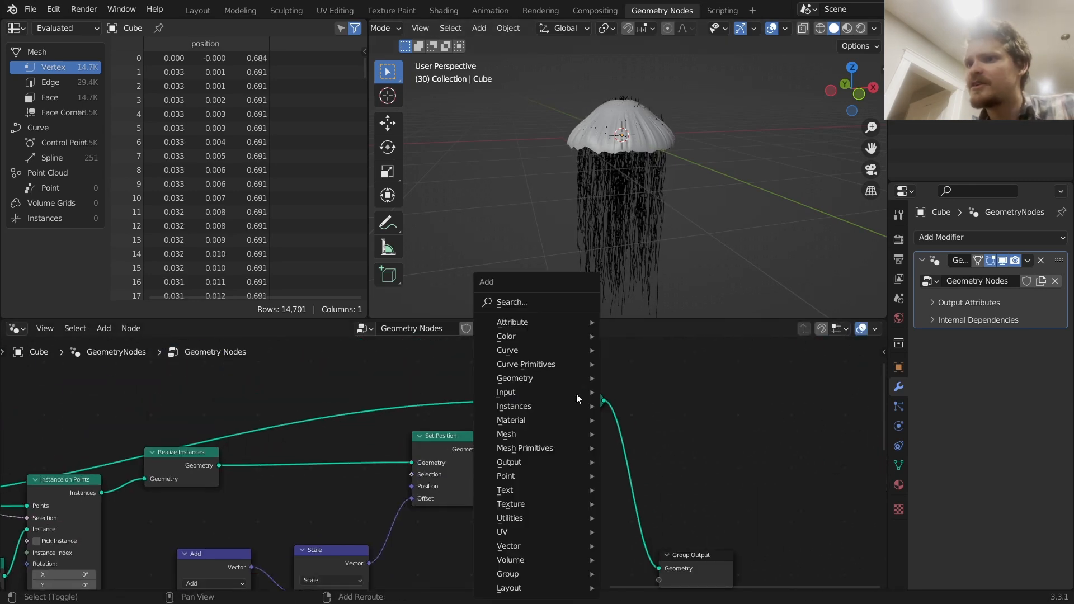
{"action": "left_click", "coordinate": [535, 300]}
{"action": "type", "text": "curve to"}
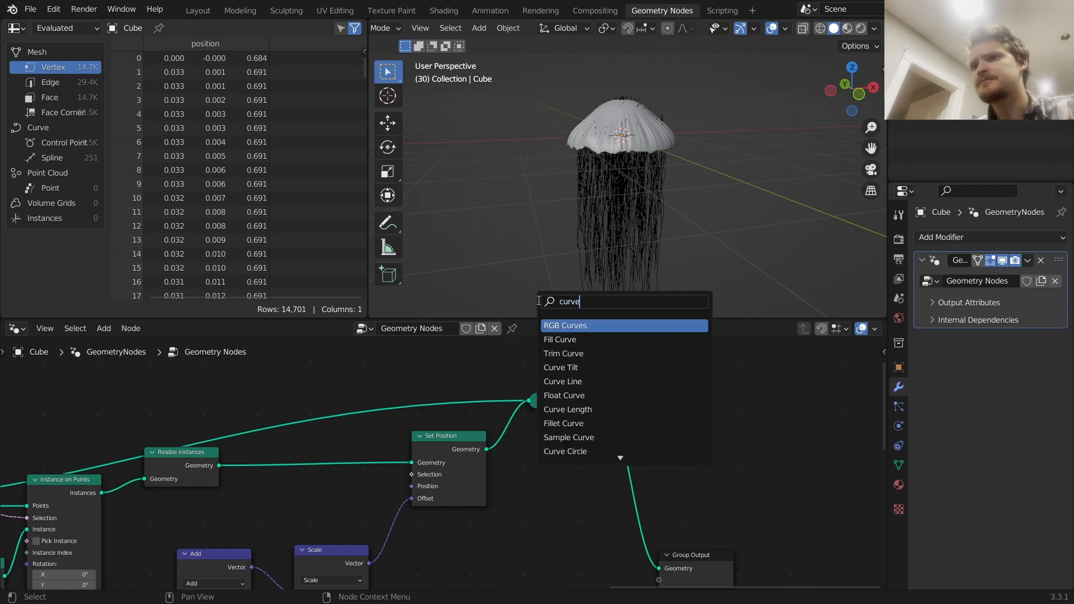
{"action": "key", "text": "Return"}
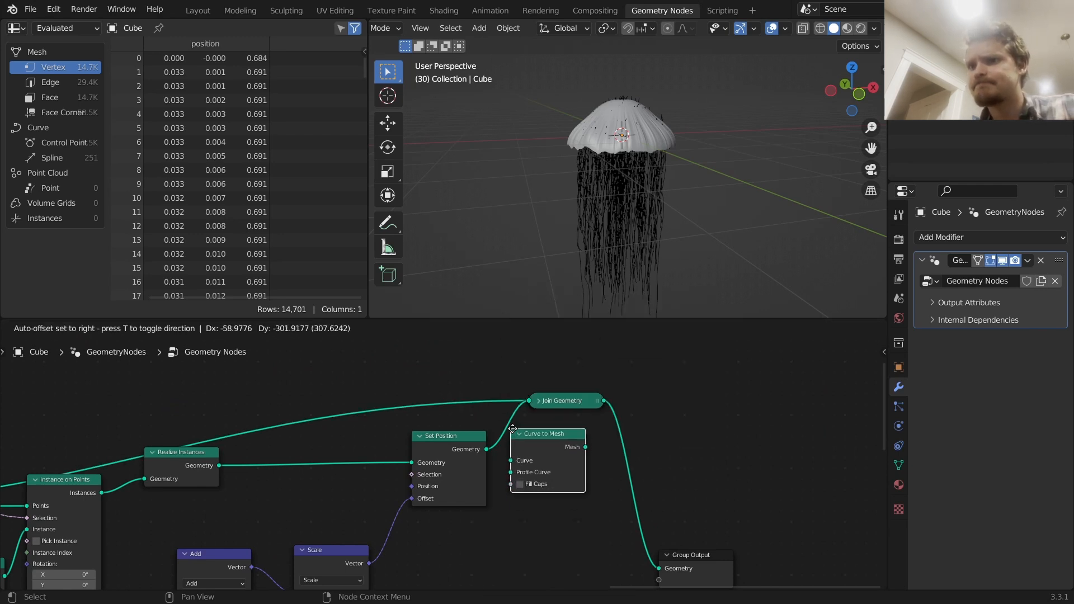
{"action": "left_click", "coordinate": [525, 434]}
{"action": "middle_click_drag", "start_coordinate": [547, 457], "coordinate": [642, 386]}
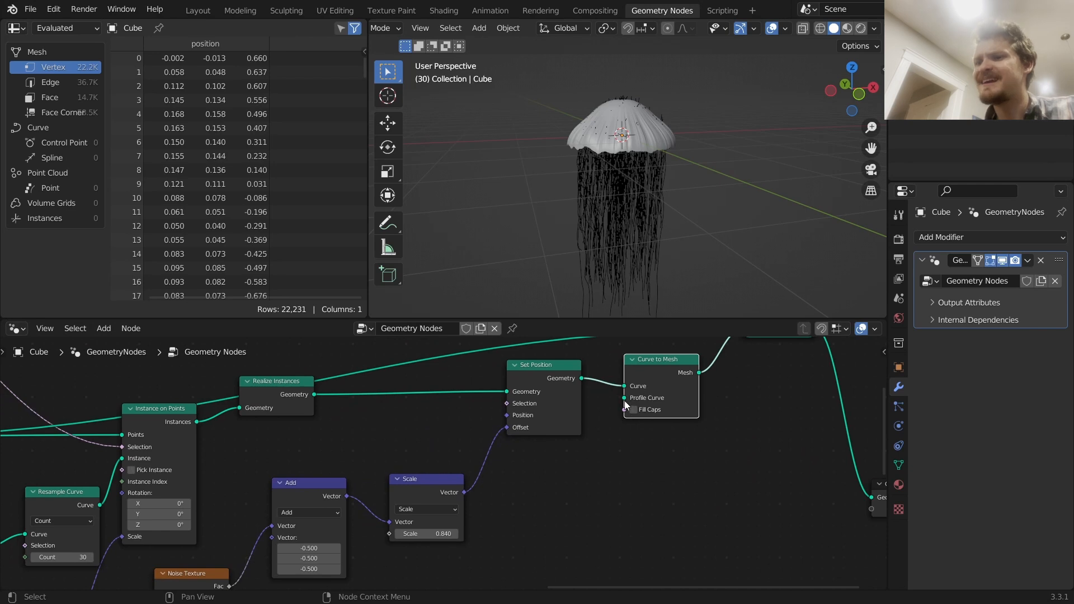
- Give Curve to Mesh a Curve Circle as its profile curve, with a radius of 0.05 m
{"action": "left_click_drag", "start_coordinate": [624, 398], "coordinate": [575, 472]}
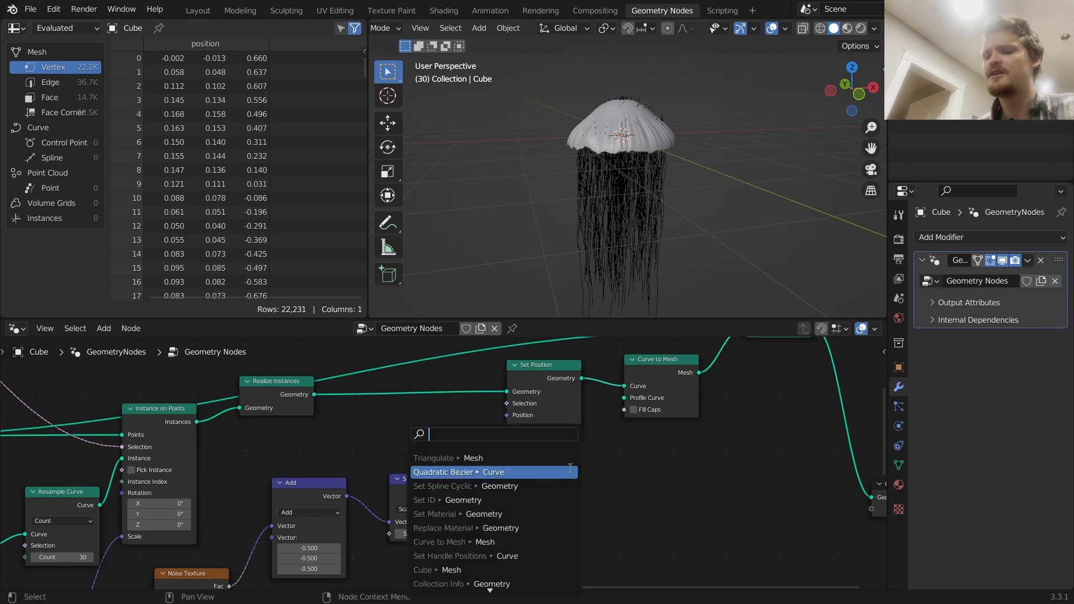
{"action": "type", "text": "circ"}
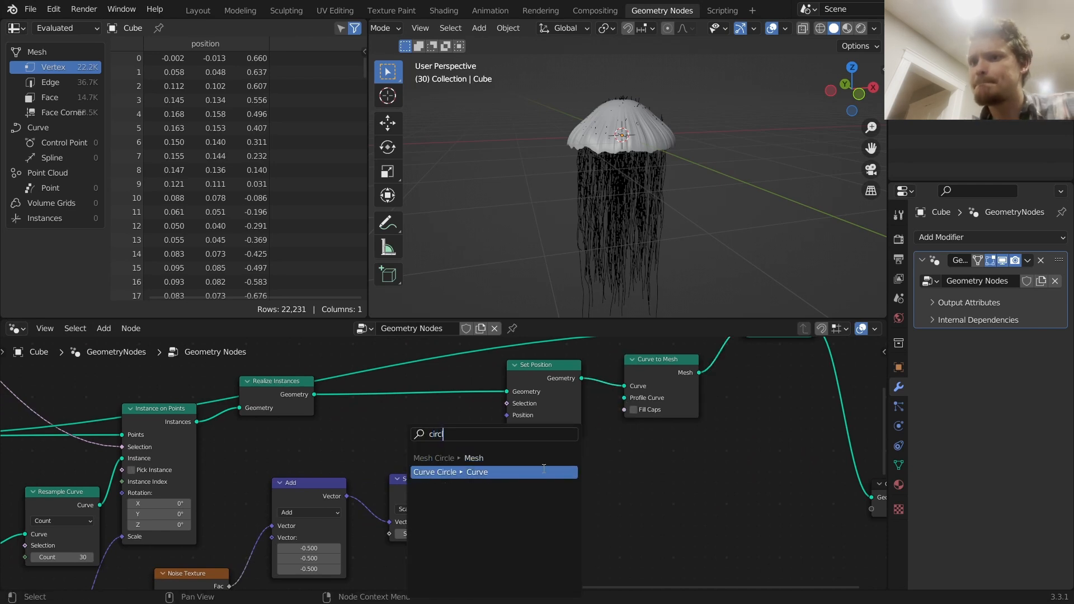
{"action": "left_click", "coordinate": [538, 472]}
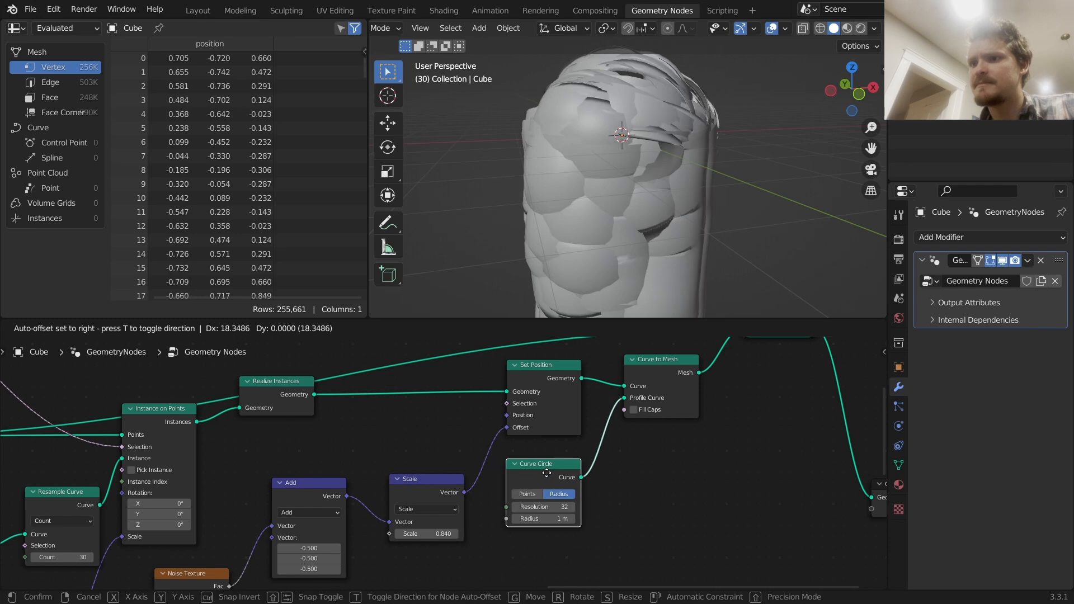
{"action": "left_click", "coordinate": [551, 519]}
{"action": "type", "text": ".15"}
{"action": "key", "text": "Return"}
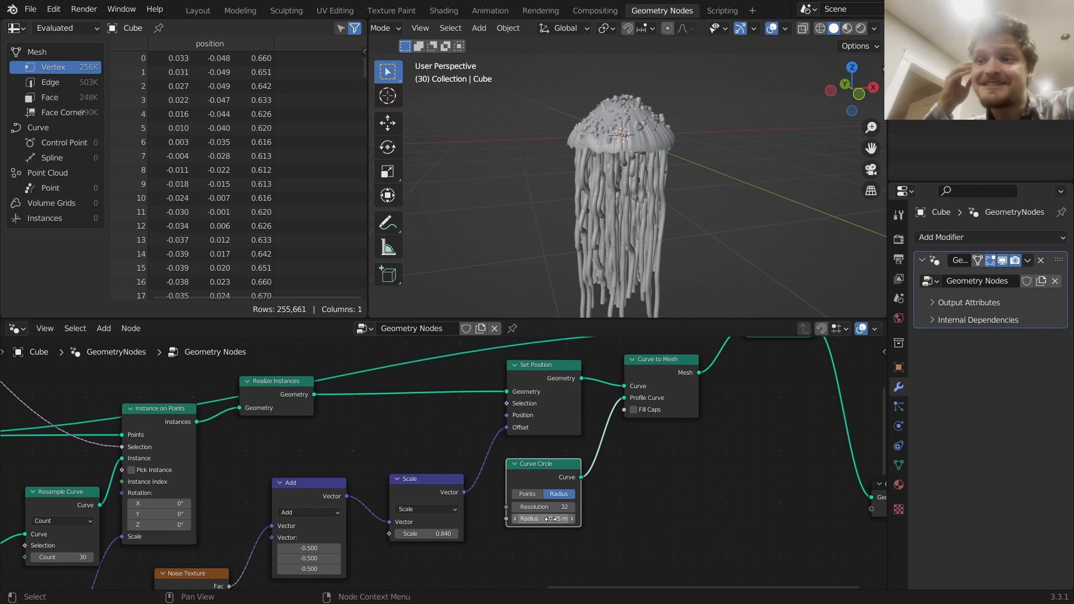
- Insert a Set Curve Radius node between Set Position and Curve to Mesh and try out a radius of 0.265 m
{"action": "middle_click_drag", "start_coordinate": [569, 510], "coordinate": [467, 575]}
{"action": "key", "text": "shift+a"}
{"action": "left_click", "coordinate": [501, 307]}
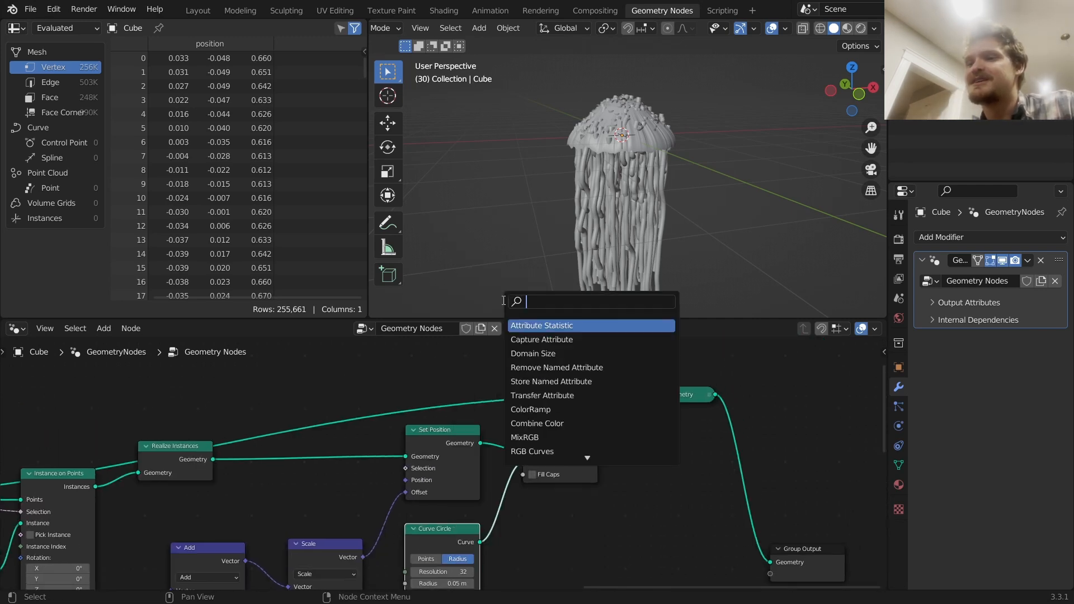
{"action": "type", "text": "set cur"}
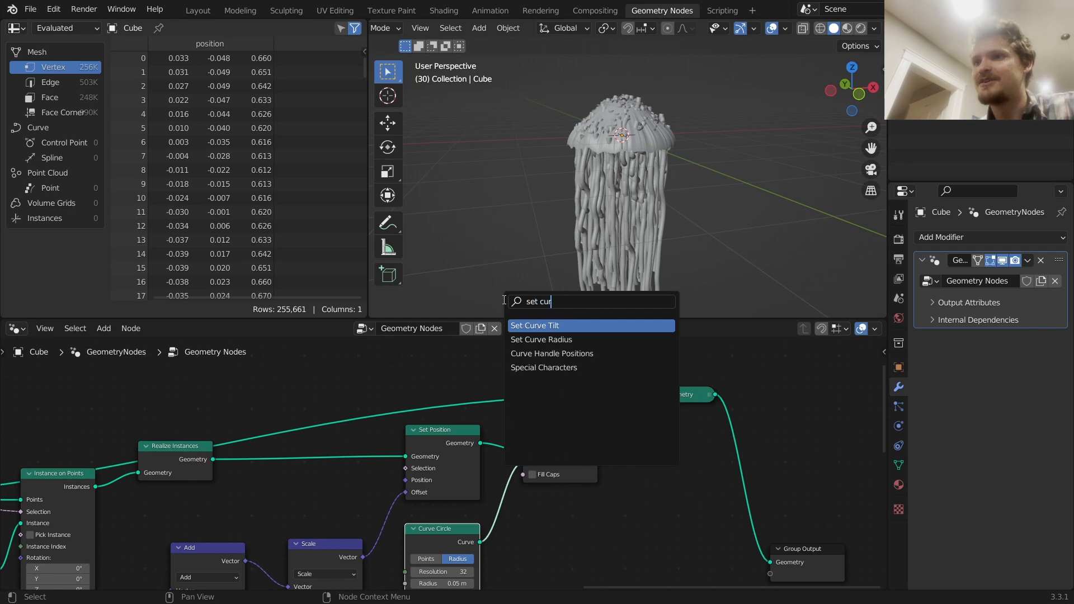
{"action": "key", "text": "Down"}
{"action": "key", "text": "Return"}
{"action": "left_click", "coordinate": [526, 456]}
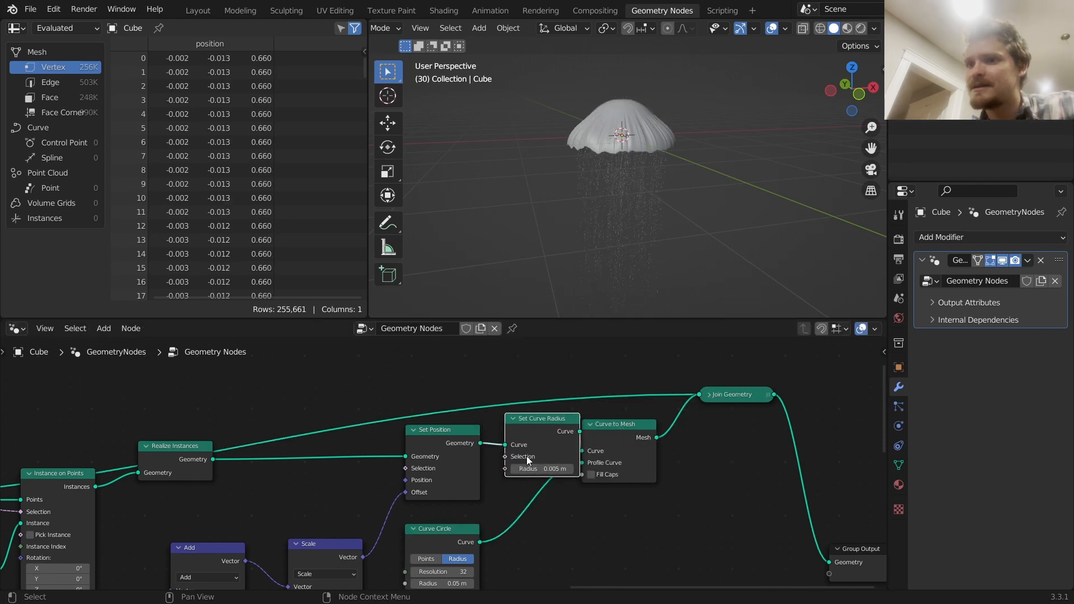
{"action": "left_click_drag", "start_coordinate": [563, 469], "coordinate": [581, 469], "text": "shift"}
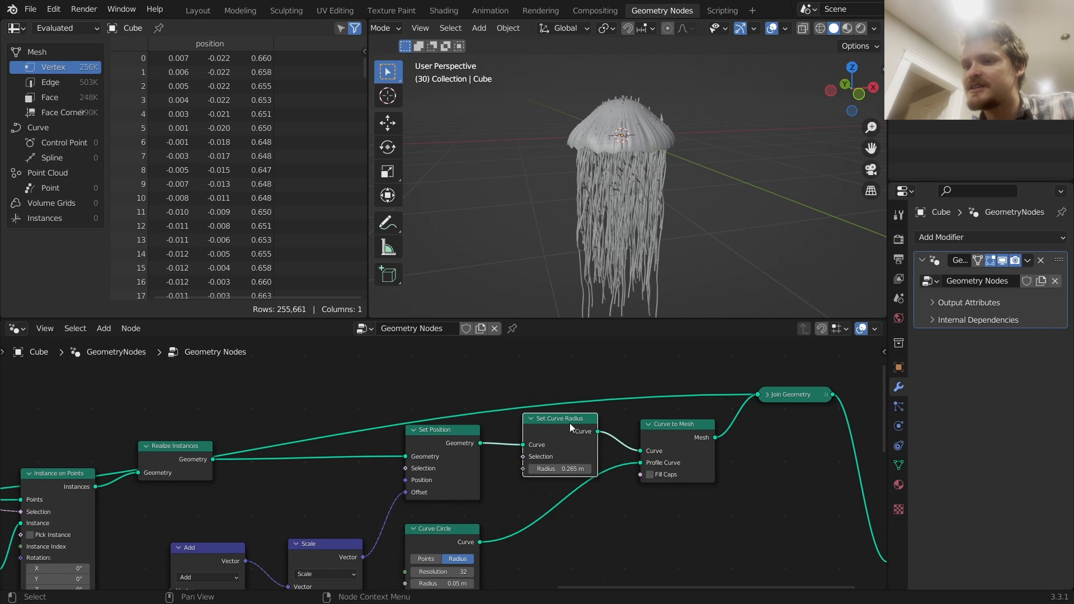
{"action": "key", "text": "ctrl+z"}
- Lower the Curve Circle's resolution to 16 and drive the Set Curve Radius node's Radius with a Random Value node
{"action": "middle_click_drag", "start_coordinate": [540, 477], "coordinate": [595, 396]}
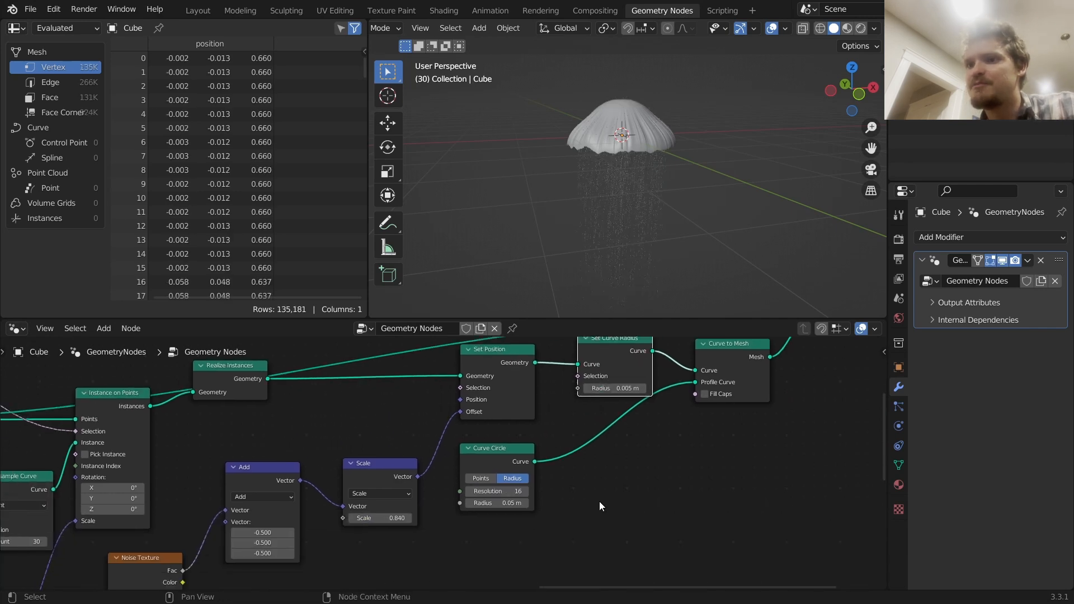
{"action": "middle_click_drag", "start_coordinate": [599, 501], "coordinate": [601, 498]}
{"action": "left_click_drag", "start_coordinate": [579, 388], "coordinate": [507, 529]}
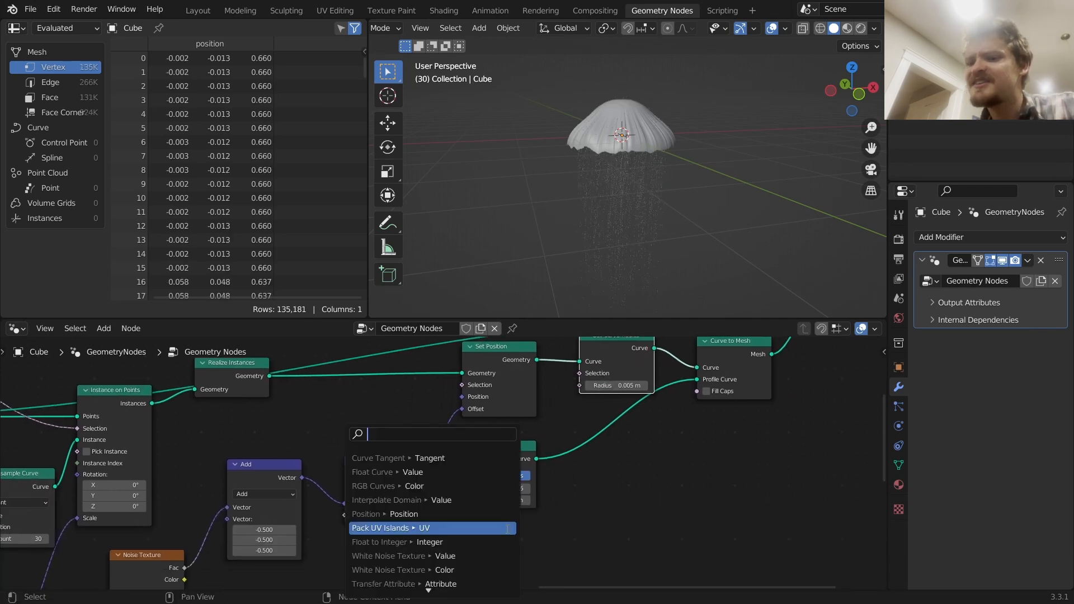
{"action": "type", "text": "random"}
{"action": "key", "text": "Return"}
{"action": "left_click", "coordinate": [509, 532]}
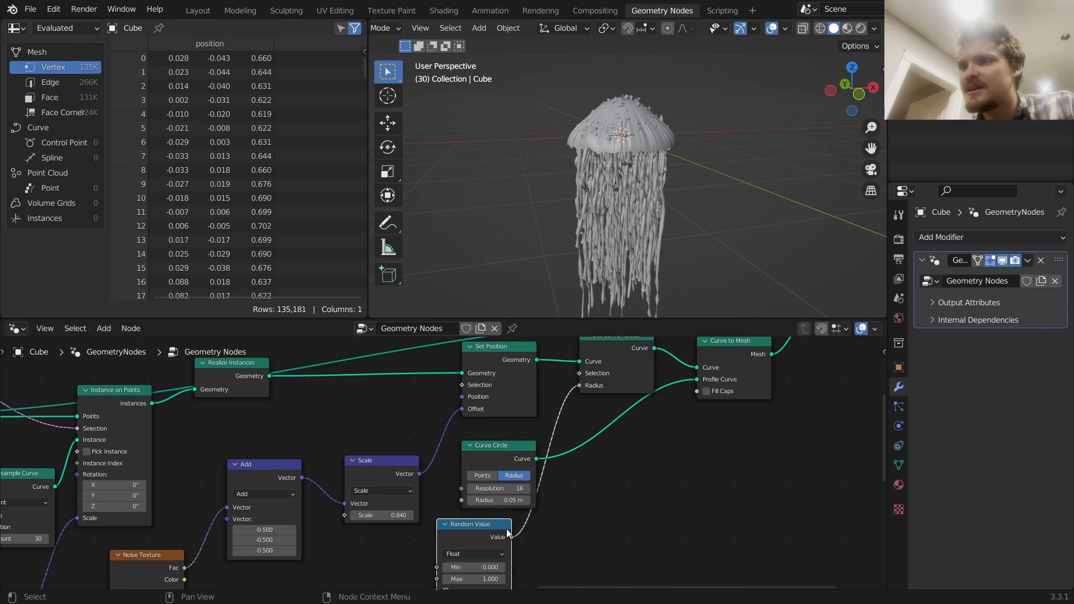
- Insert an Interpolate Domain node set to Spline between the Random Value and Set Curve Radius nodes
{"action": "scroll", "coordinate": [677, 223], "scroll_direction": "up", "scroll_amount": 5}
{"action": "middle_click_drag", "start_coordinate": [474, 490], "coordinate": [500, 405]}
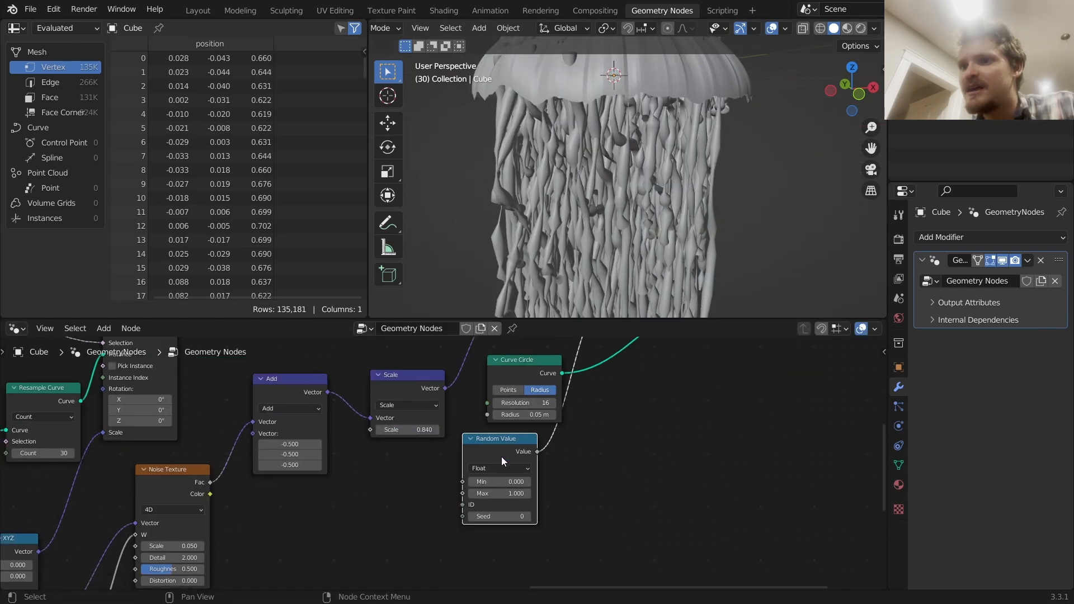
{"action": "left_click_drag", "start_coordinate": [501, 455], "coordinate": [430, 480]}
{"action": "key", "text": "shift+a"}
{"action": "left_click", "coordinate": [390, 306]}
{"action": "type", "text": "in"}
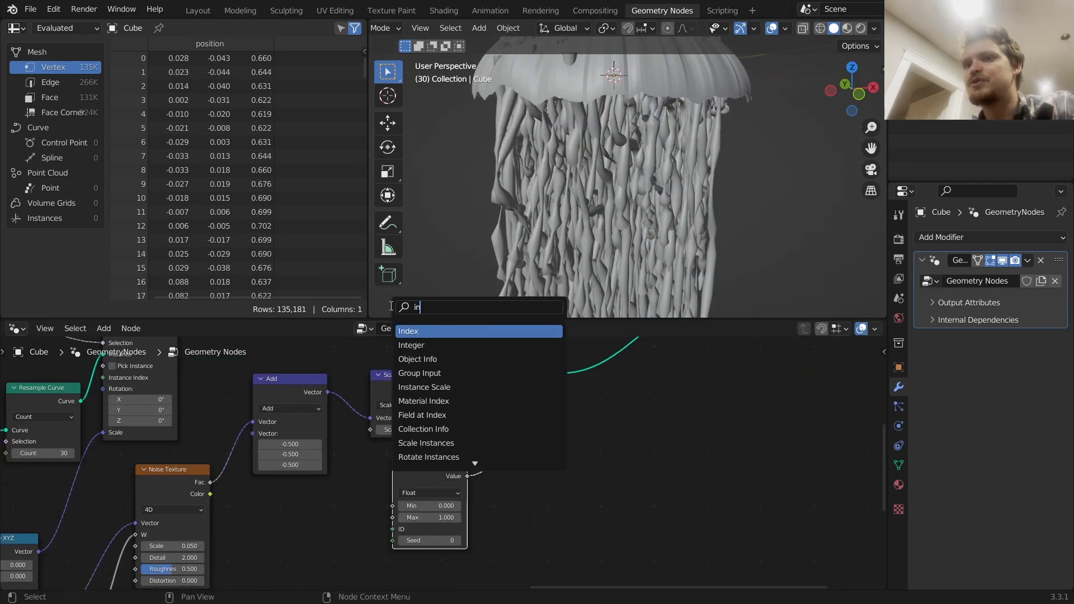
{"action": "type", "text": "ter"}
{"action": "key", "text": "Return"}
{"action": "left_click", "coordinate": [546, 474]}
{"action": "left_click", "coordinate": [546, 477]}
{"action": "left_click", "coordinate": [545, 539]}
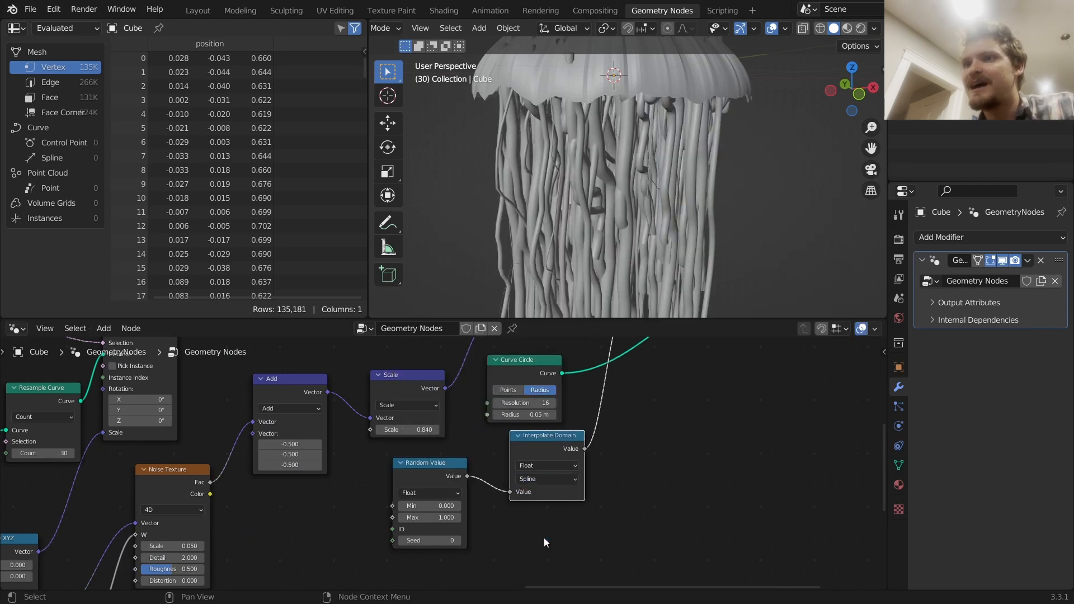
- Set the Max of the Random Value that drives the tentacle radius to 0.310 and inspect the dome's top
{"action": "middle_click_drag", "start_coordinate": [644, 197], "coordinate": [659, 126], "text": "shift"}
{"action": "scroll", "coordinate": [644, 133], "scroll_direction": "down", "scroll_amount": 4}
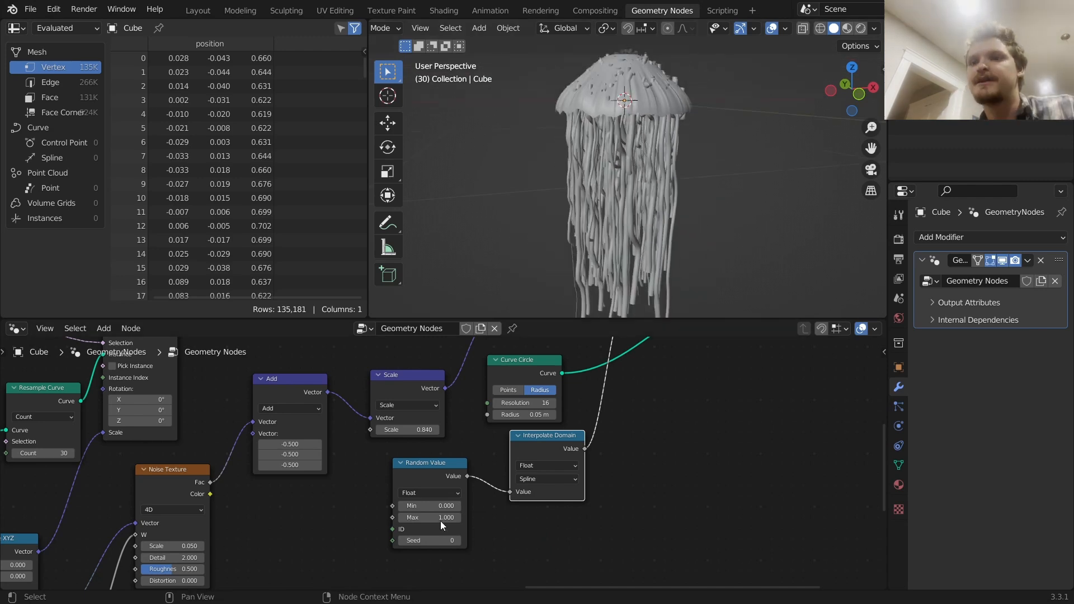
{"action": "left_click_drag", "start_coordinate": [437, 515], "coordinate": [401, 515], "text": "shift"}
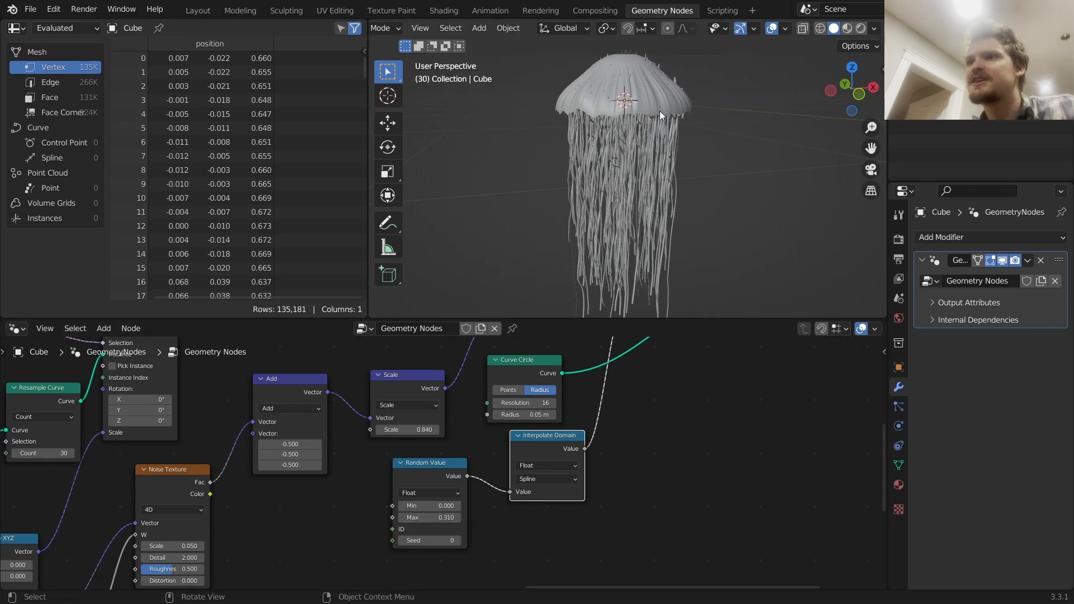
{"action": "scroll", "coordinate": [659, 114], "scroll_direction": "up", "scroll_amount": 4}
{"action": "middle_click_drag", "start_coordinate": [658, 81], "coordinate": [663, 176], "text": "shift"}
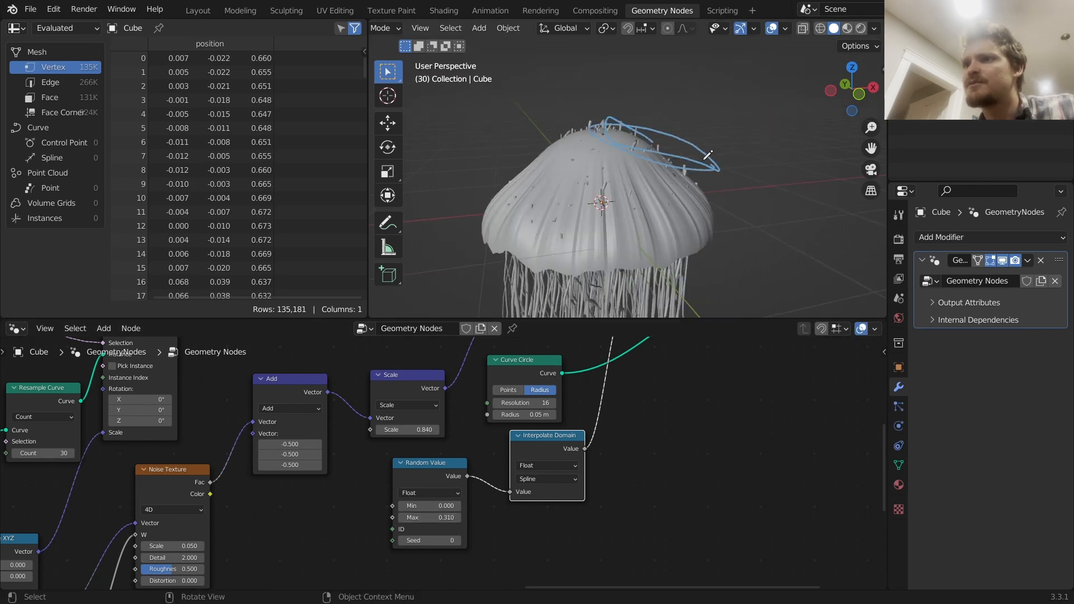
- Insert a Math node set to Multiply between Interpolate Domain and Set Curve Radius
{"action": "mouse_move", "coordinate": [659, 341]}
{"action": "middle_mouse_down"}
{"action": "mouse_move", "coordinate": [652, 411]}
{"action": "mouse_move", "coordinate": [630, 397]}
{"action": "mouse_move", "coordinate": [639, 338]}
{"action": "middle_mouse_up"}
{"action": "left_click_drag", "start_coordinate": [511, 471], "coordinate": [494, 493]}
{"action": "key", "text": "shift+a"}
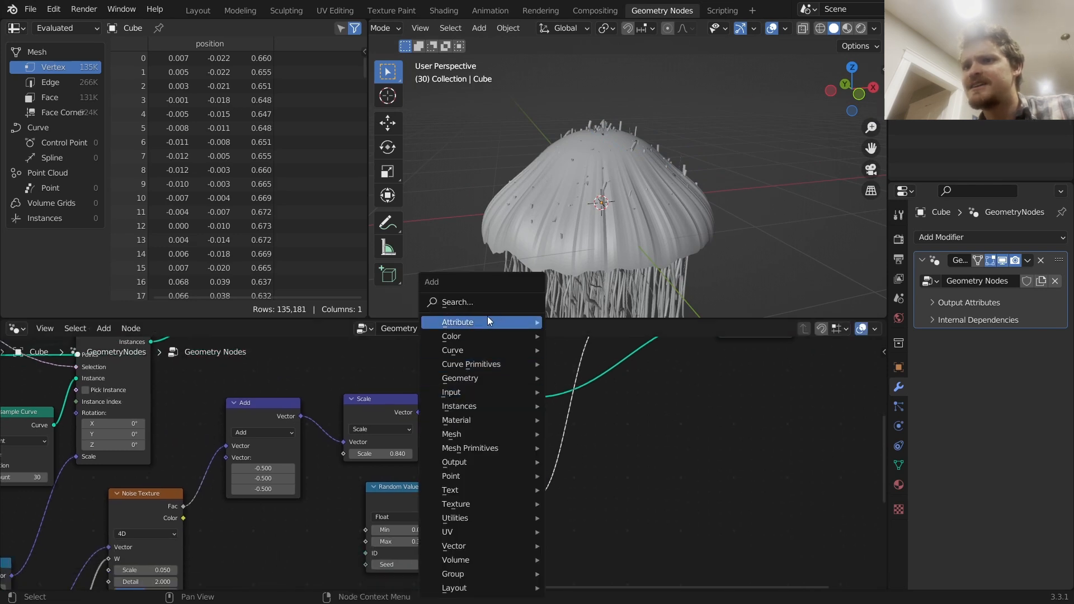
{"action": "type", "text": "math"}
{"action": "key", "text": "Return"}
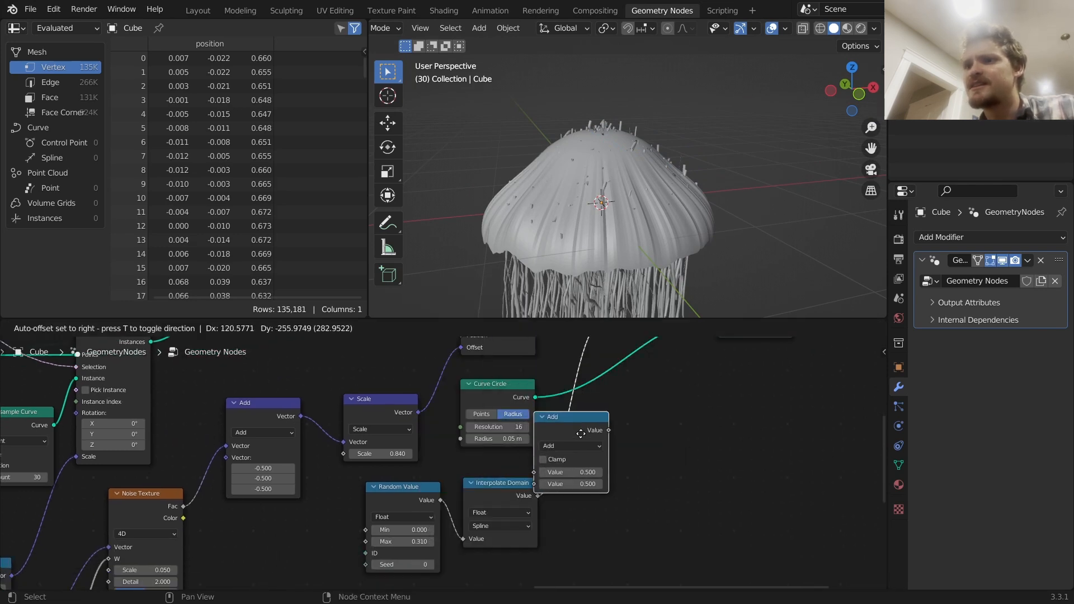
{"action": "left_click", "coordinate": [598, 439]}
{"action": "left_click", "coordinate": [622, 452]}
{"action": "key", "text": "m"}
- Connect the Factor of a new Spline Parameter node to the Multiply node's second value
{"action": "middle_click_drag", "start_coordinate": [589, 477], "coordinate": [626, 399]}
{"action": "left_click_drag", "start_coordinate": [626, 400], "coordinate": [626, 407]}
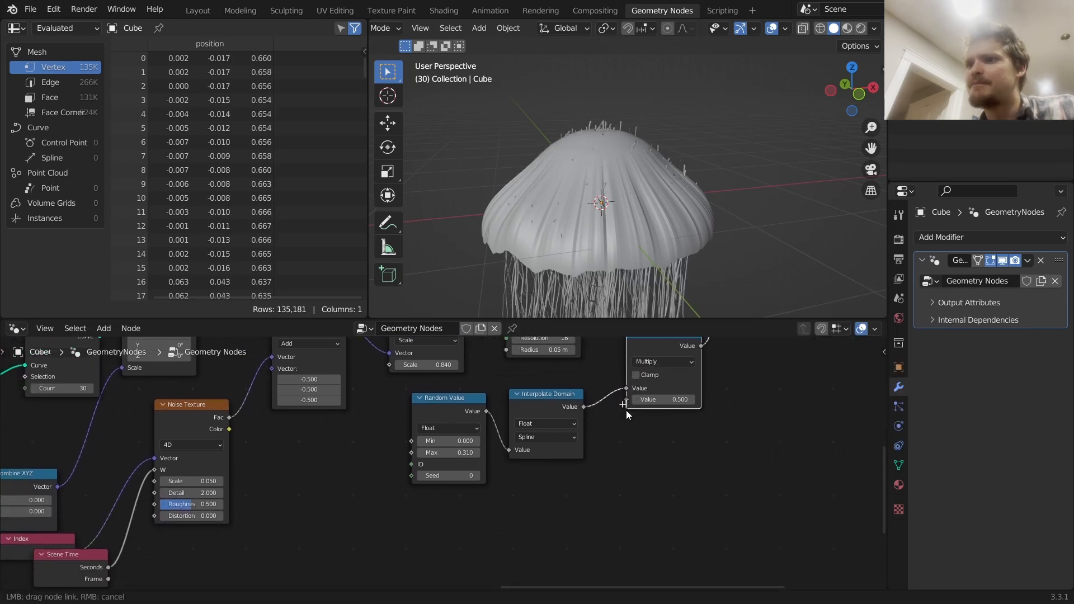
{"action": "left_click_drag", "start_coordinate": [586, 464], "coordinate": [586, 465]}
{"action": "type", "text": "spline"}
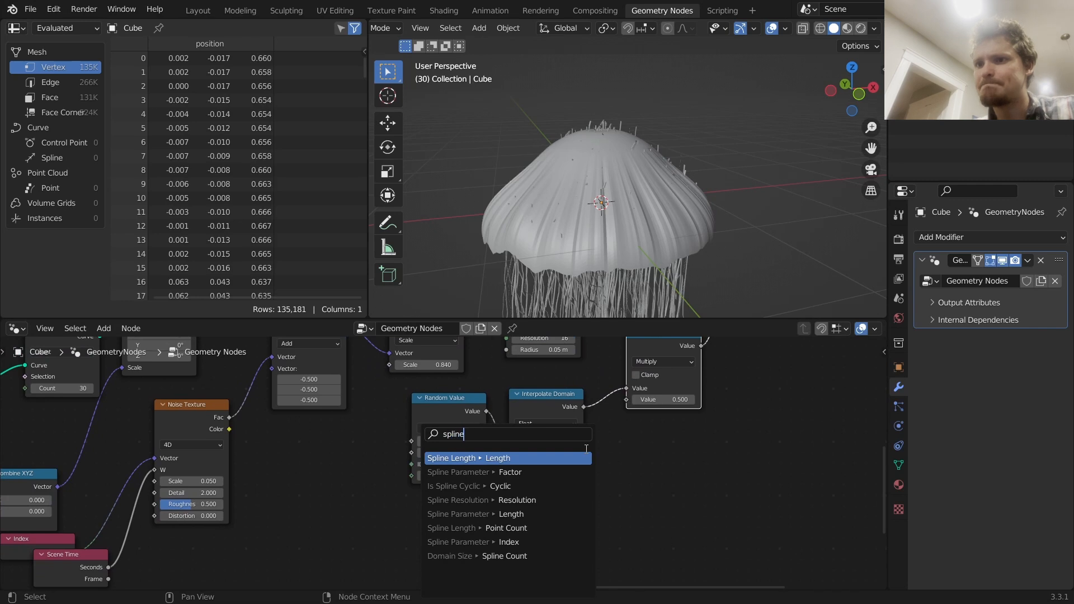
{"action": "key", "text": "Down"}
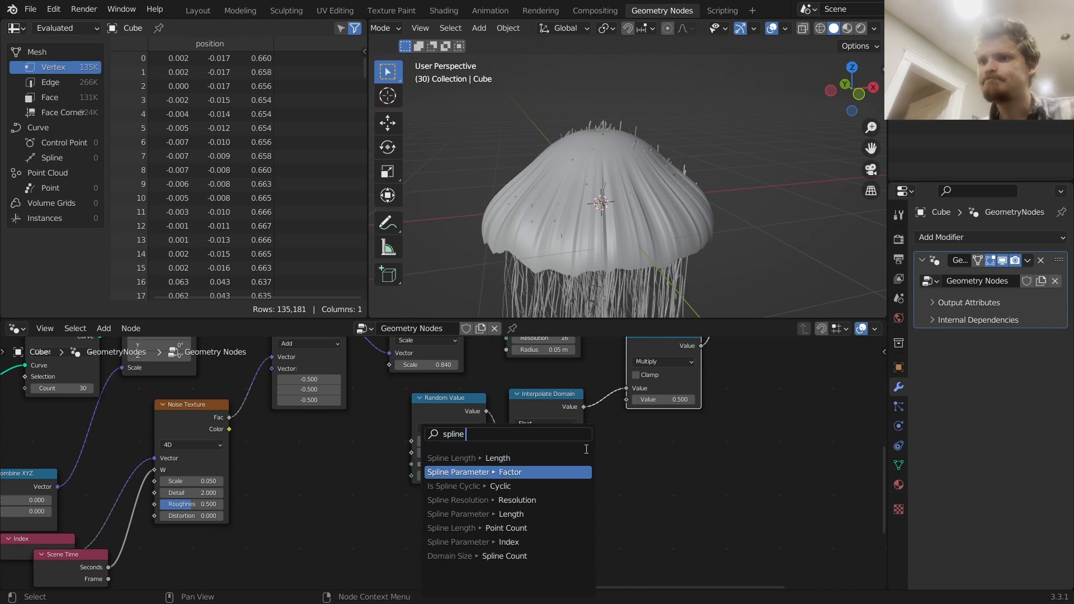
{"action": "key", "text": "Return"}
{"action": "left_click", "coordinate": [534, 499]}
- Play the animation to check how the tapered tentacles look at the dome's surface and below it
{"action": "middle_click_drag", "start_coordinate": [677, 105], "coordinate": [633, 112]}
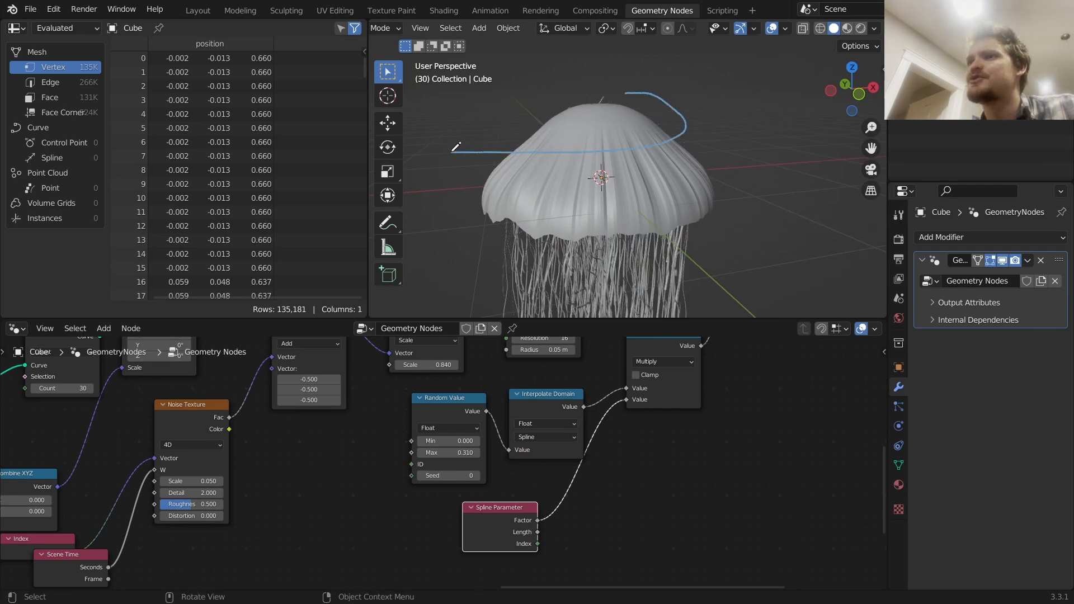
{"action": "key", "text": "space"}
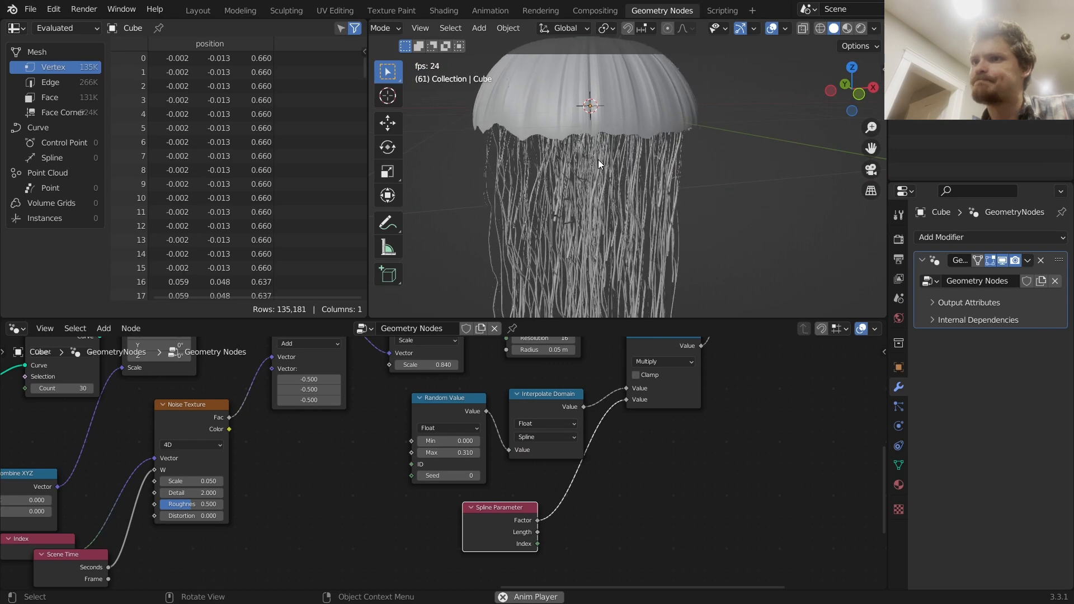
{"action": "scroll", "coordinate": [598, 160], "scroll_direction": "down", "scroll_amount": 5}
{"action": "scroll", "coordinate": [598, 160], "scroll_direction": "up", "scroll_amount": 3}
{"action": "key", "text": "space"}
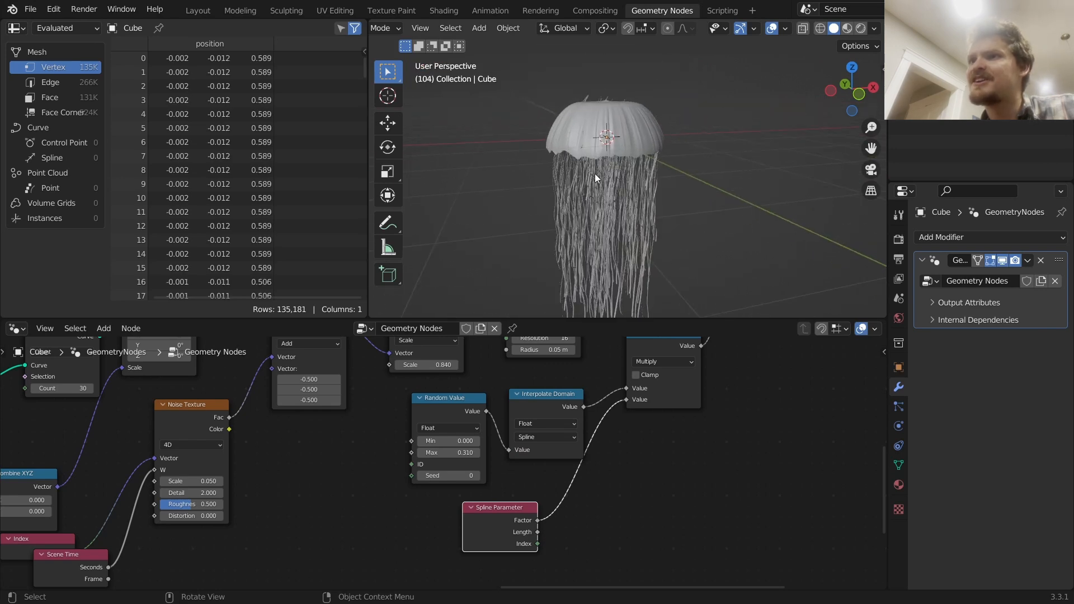
- Duplicate the Set Position node and insert the copy between the dome's last Set Position and Instance on Points
{"action": "middle_click_drag", "start_coordinate": [375, 416], "coordinate": [554, 442]}
{"action": "scroll", "coordinate": [545, 411], "scroll_direction": "down", "scroll_amount": 4}
{"action": "middle_click_drag", "start_coordinate": [357, 358], "coordinate": [576, 421]}
{"action": "scroll", "coordinate": [535, 402], "scroll_direction": "up", "scroll_amount": 3}
{"action": "left_click_drag", "start_coordinate": [350, 404], "coordinate": [335, 366]}
{"action": "key", "text": "shift+d"}
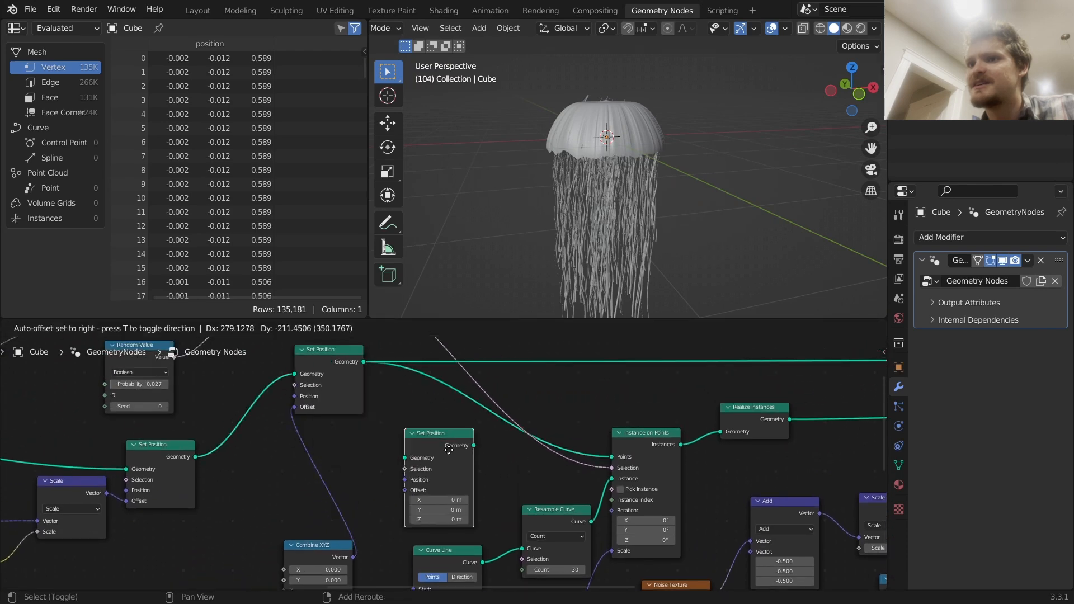
{"action": "left_click", "coordinate": [458, 401]}
- Connect a new Normal node to the Offset of the duplicated Set Position
{"action": "left_click_drag", "start_coordinate": [419, 442], "coordinate": [374, 458]}
{"action": "type", "text": "norm"}
{"action": "key", "text": "Return"}
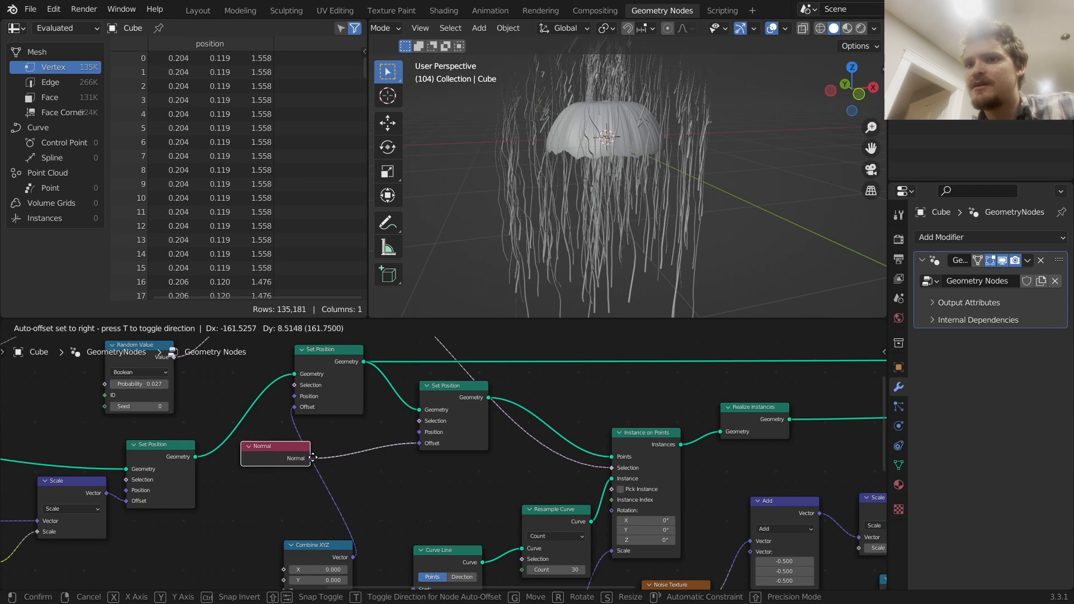
{"action": "left_click", "coordinate": [302, 449]}
- Insert a Vector Math node set to Scale between the Normal node and the Set Position's Offset
{"action": "key", "text": "shift+a"}
{"action": "left_click", "coordinate": [261, 299]}
{"action": "type", "text": "vec"}
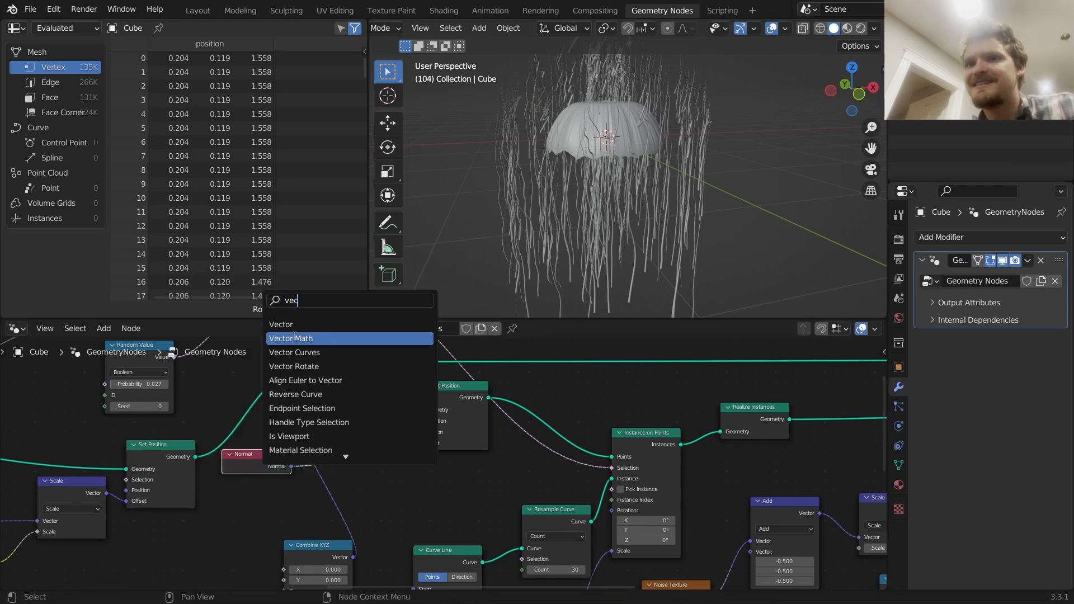
{"action": "left_click", "coordinate": [294, 339]}
{"action": "left_click", "coordinate": [382, 445]}
{"action": "left_click", "coordinate": [374, 444]}
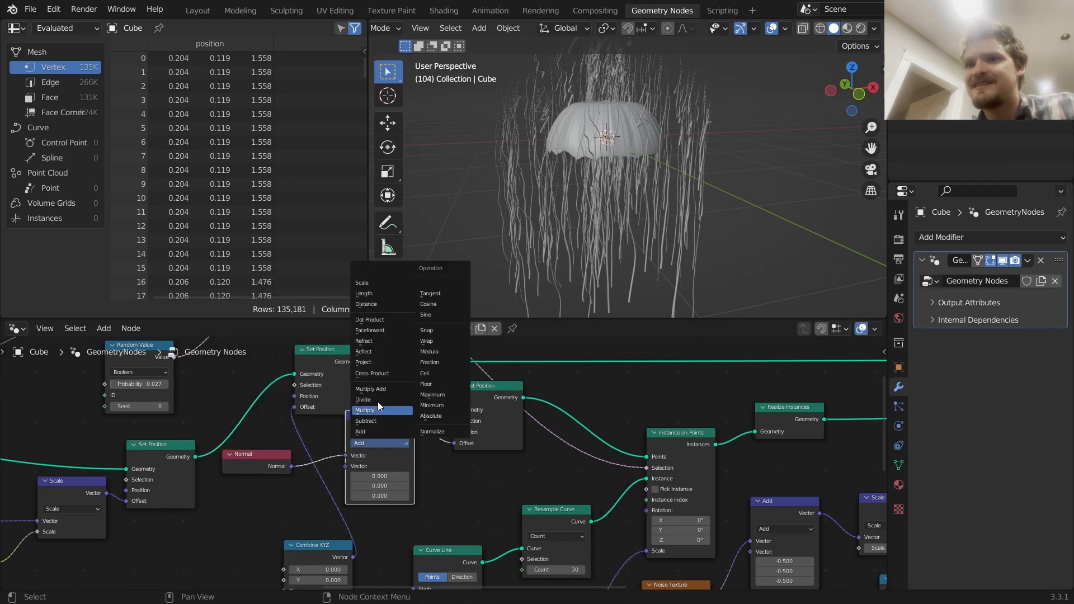
{"action": "left_click", "coordinate": [364, 283]}
- Set the factor of the Scale node after Normal to -0.140 and play the animation
{"action": "scroll", "coordinate": [363, 467], "scroll_direction": "up", "scroll_amount": 4}
{"action": "left_click", "coordinate": [363, 470]}
{"action": "type", "text": "0"}
{"action": "key", "text": "Return"}
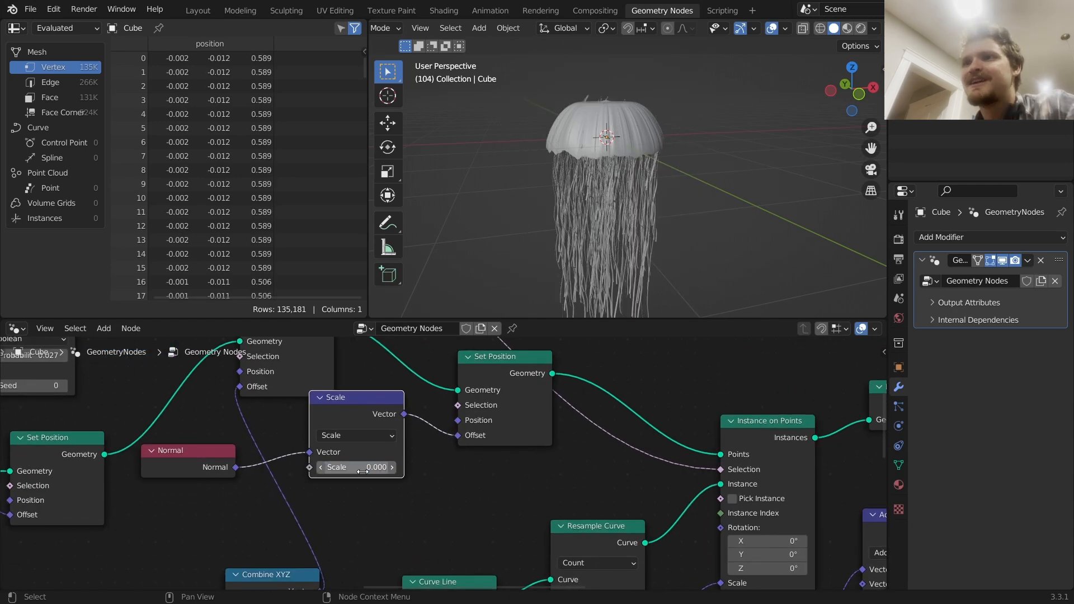
{"action": "left_click_drag", "start_coordinate": [363, 470], "coordinate": [334, 470], "text": "shift"}
{"action": "key", "text": "space"}
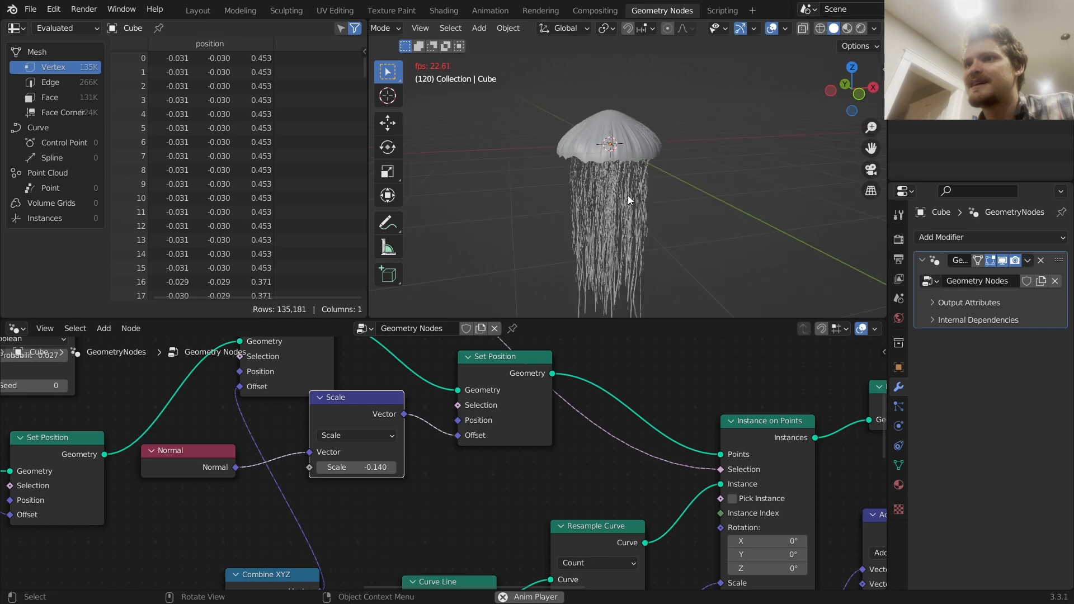
- Stop the playback, move the tentacle-length Random Value node clear of the other nodes, and set its maximum to 1
{"action": "key", "text": "space"}
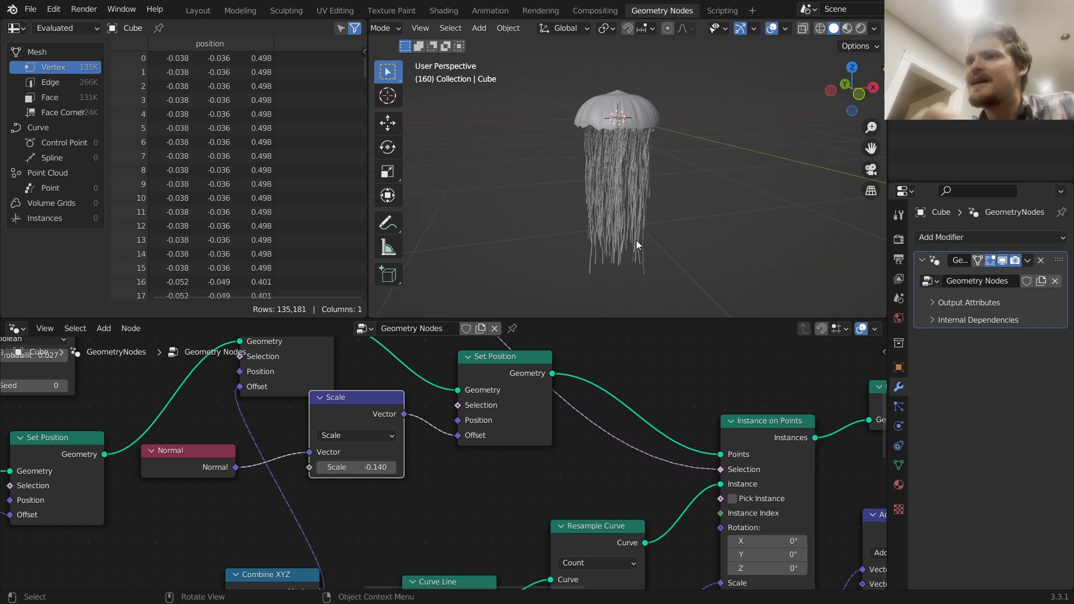
{"action": "scroll", "coordinate": [587, 429], "scroll_direction": "down", "scroll_amount": 2}
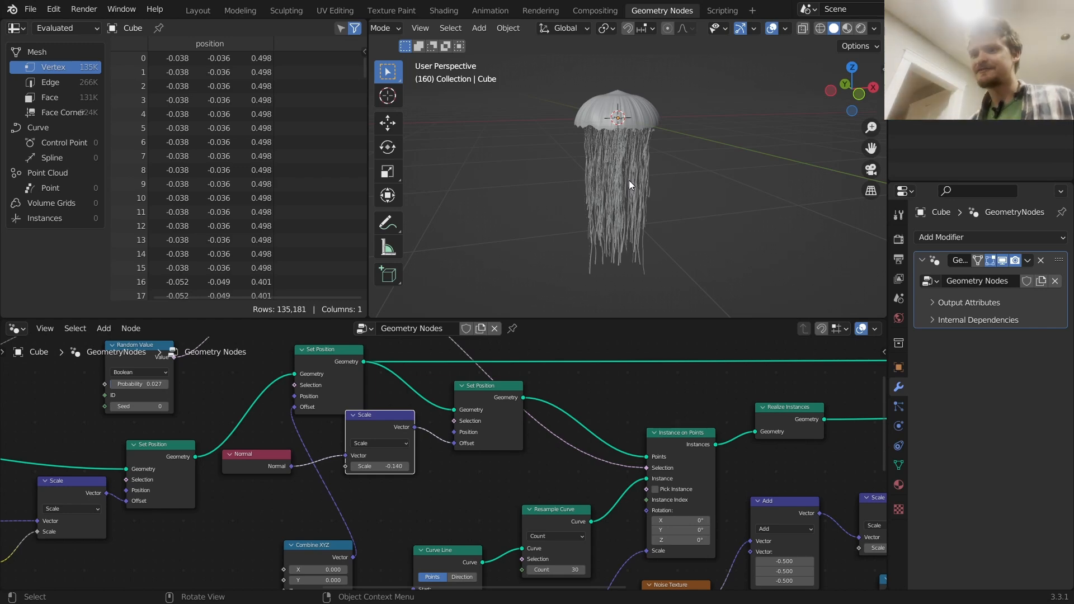
{"action": "scroll", "coordinate": [519, 485], "scroll_direction": "down", "scroll_amount": 4}
{"action": "middle_click_drag", "start_coordinate": [498, 511], "coordinate": [464, 331]}
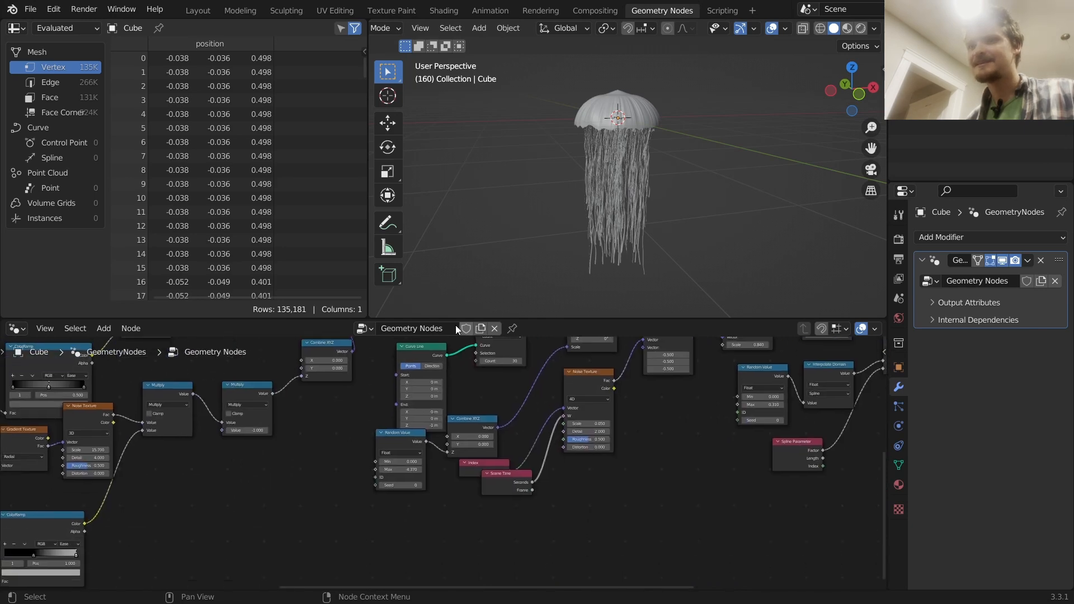
{"action": "scroll", "coordinate": [456, 387], "scroll_direction": "up", "scroll_amount": 3}
{"action": "left_click_drag", "start_coordinate": [331, 430], "coordinate": [95, 453]}
{"action": "left_click", "coordinate": [115, 497]}
{"action": "type", "text": "1"}
{"action": "key", "text": "Return"}
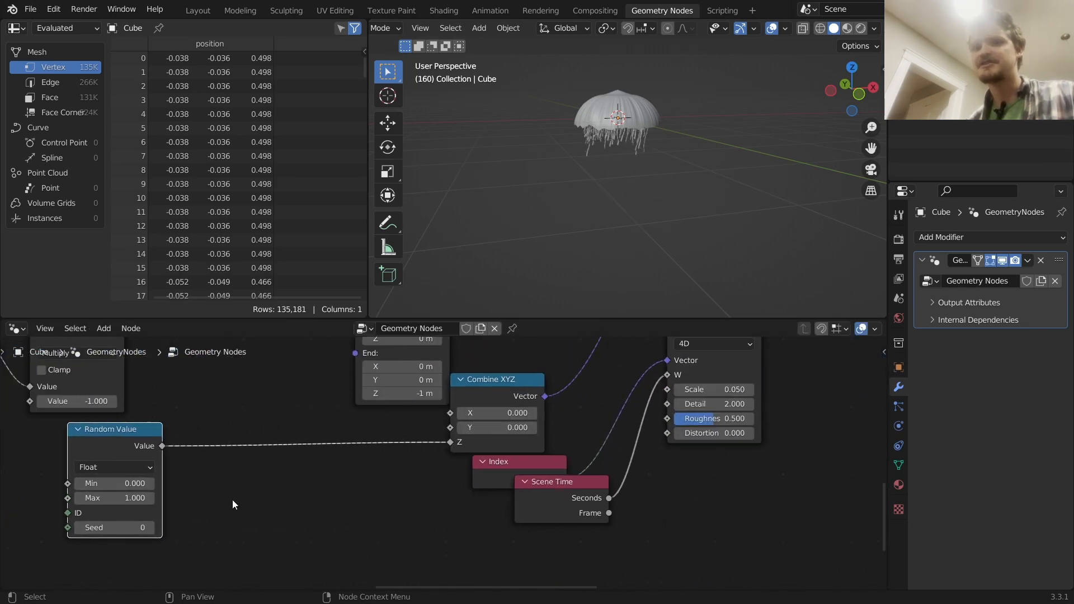
- Insert a Math node set to Multiply by 4 between the tentacle-length Random Value and Combine XYZ, leaving more space between the nodes
{"action": "middle_click_drag", "start_coordinate": [233, 504], "coordinate": [267, 451]}
{"action": "key", "text": "shift+a"}
{"action": "left_click", "coordinate": [240, 302]}
{"action": "type", "text": "math"}
{"action": "key", "text": "Return"}
{"action": "left_click", "coordinate": [418, 435]}
{"action": "left_click", "coordinate": [417, 437]}
{"action": "key", "text": "m"}
{"action": "left_click", "coordinate": [408, 485]}
{"action": "type", "text": "4"}
{"action": "key", "text": "Return"}
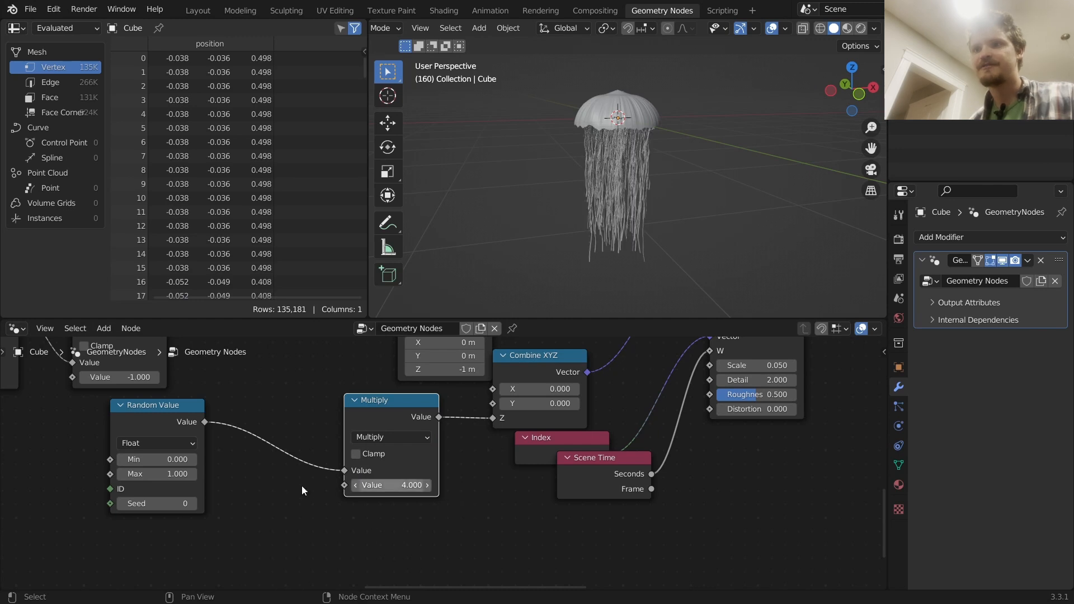
{"action": "middle_click_drag", "start_coordinate": [380, 487], "coordinate": [580, 471]}
{"action": "left_click_drag", "start_coordinate": [377, 412], "coordinate": [223, 422]}
{"action": "key", "text": "shift+a"}
{"action": "type", "text": "colo"}
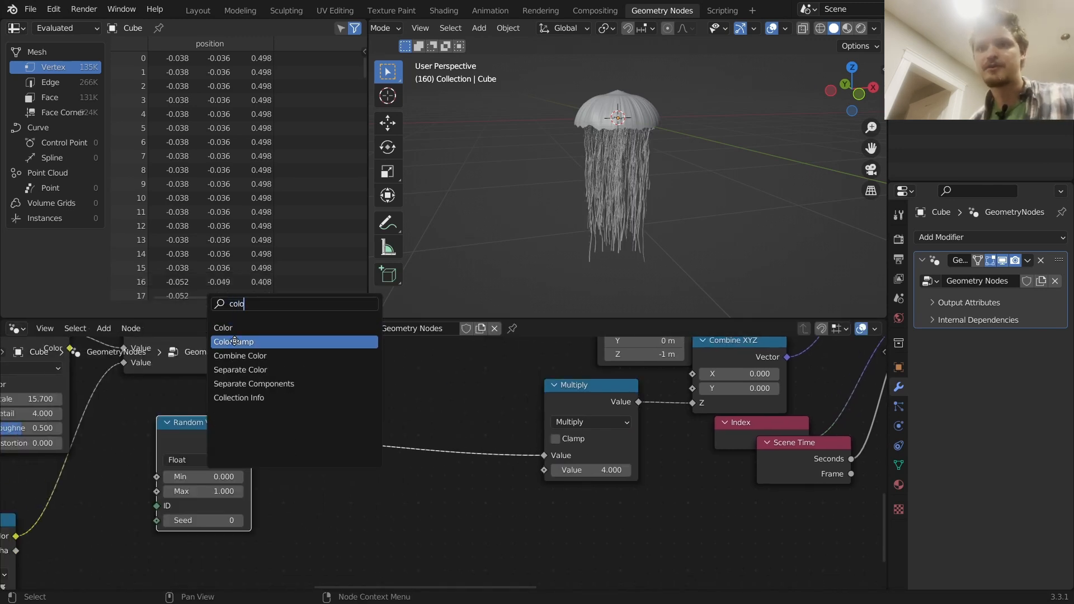
{"action": "left_click", "coordinate": [234, 341]}
{"action": "key", "text": "Escape"}
- Insert an RGB Curves node between the tentacle-length Random Value and the Multiply node
{"action": "key", "text": "shift+a"}
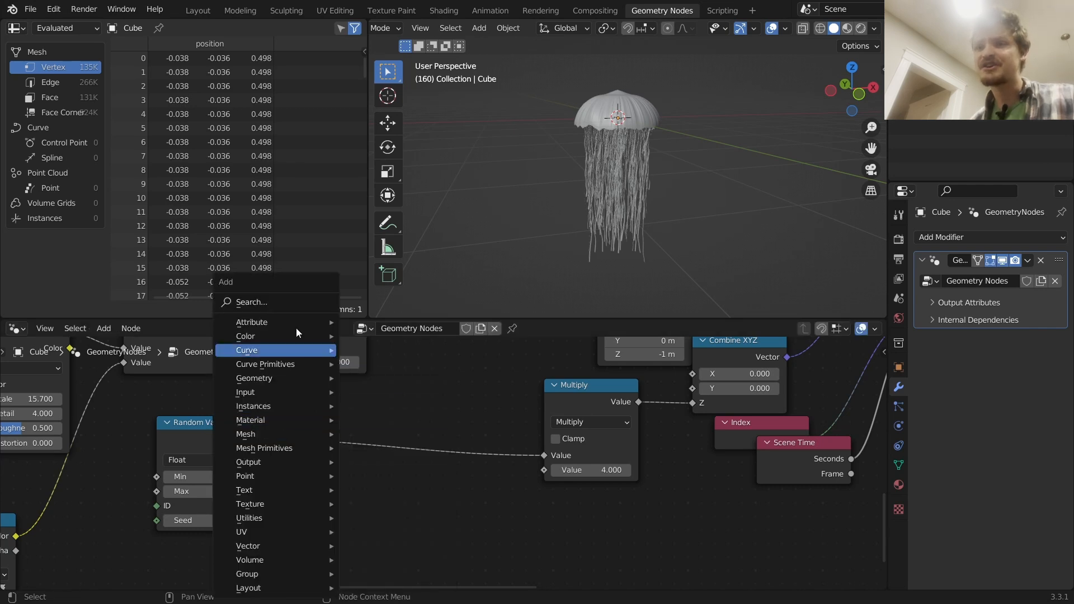
{"action": "type", "text": "rg c"}
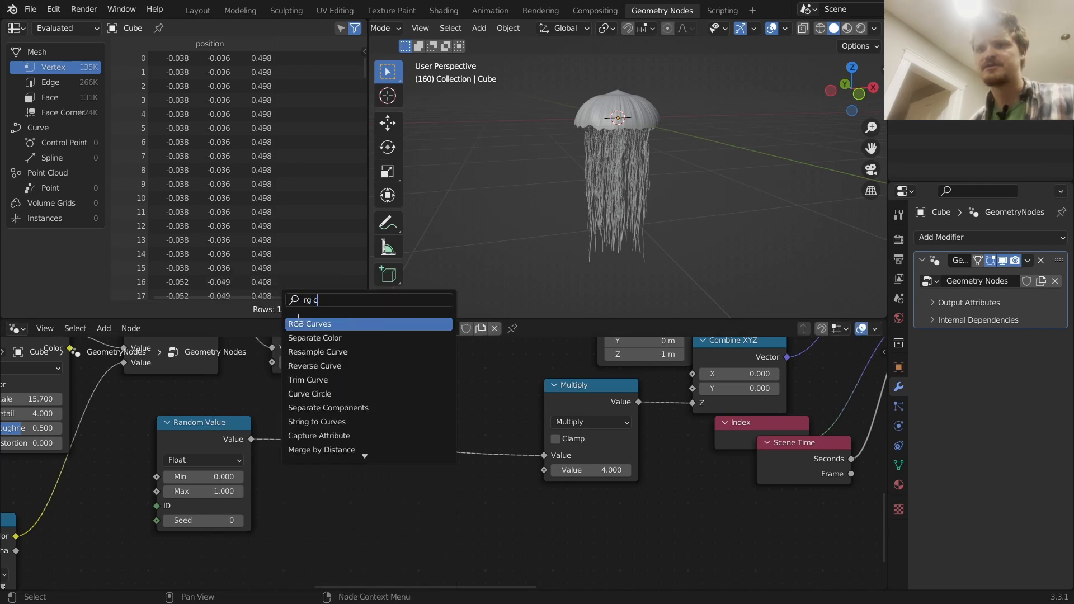
{"action": "left_click", "coordinate": [299, 321]}
{"action": "left_click", "coordinate": [323, 400]}
{"action": "middle_click_drag", "start_coordinate": [329, 514], "coordinate": [327, 442]}
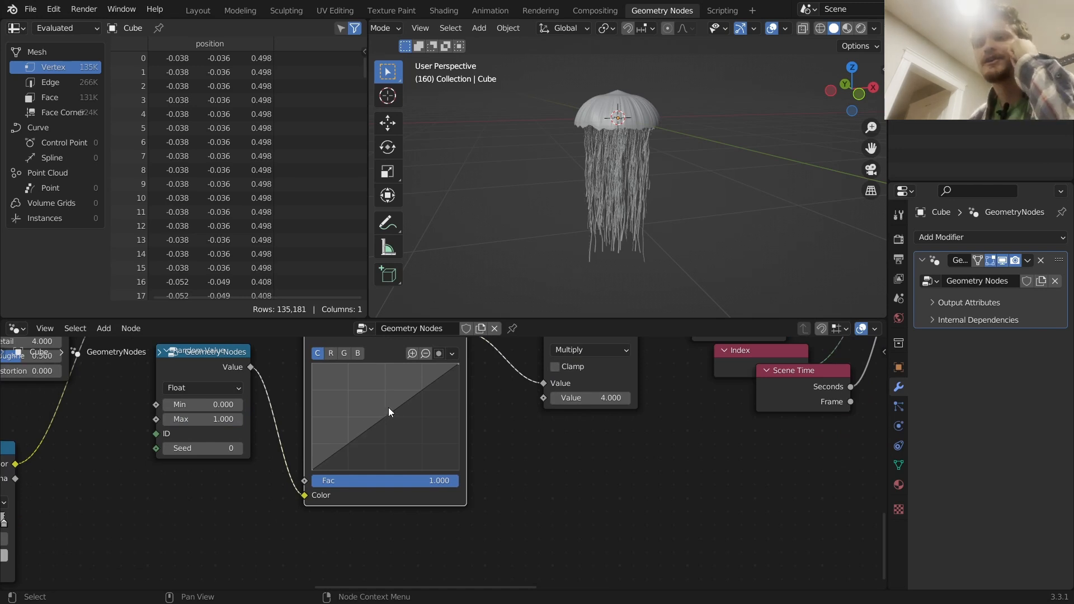
- Bend the RGB curve downward with two points so most tentacles are short, set the Multiply value to 5.230, and play the animation
{"action": "left_click_drag", "start_coordinate": [403, 403], "coordinate": [430, 436]}
{"action": "mouse_move", "coordinate": [640, 180]}
{"action": "middle_mouse_down"}
{"action": "mouse_move", "coordinate": [643, 155]}
{"action": "mouse_move", "coordinate": [643, 183]}
{"action": "middle_mouse_up"}
{"action": "left_click_drag", "start_coordinate": [593, 398], "coordinate": [620, 398]}
{"action": "left_click_drag", "start_coordinate": [431, 436], "coordinate": [400, 441]}
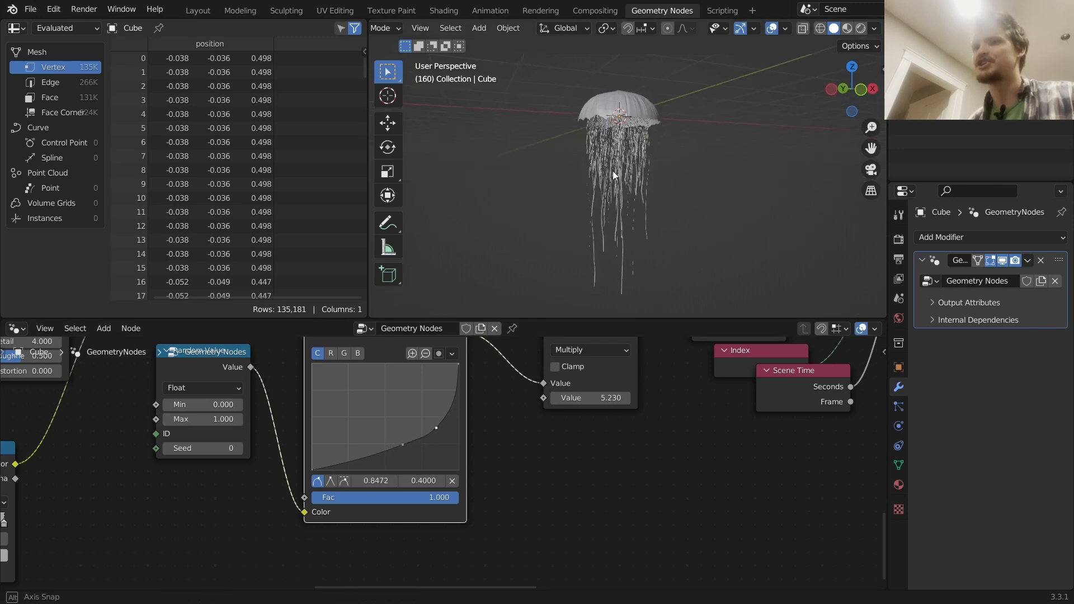
{"action": "key", "text": "space"}
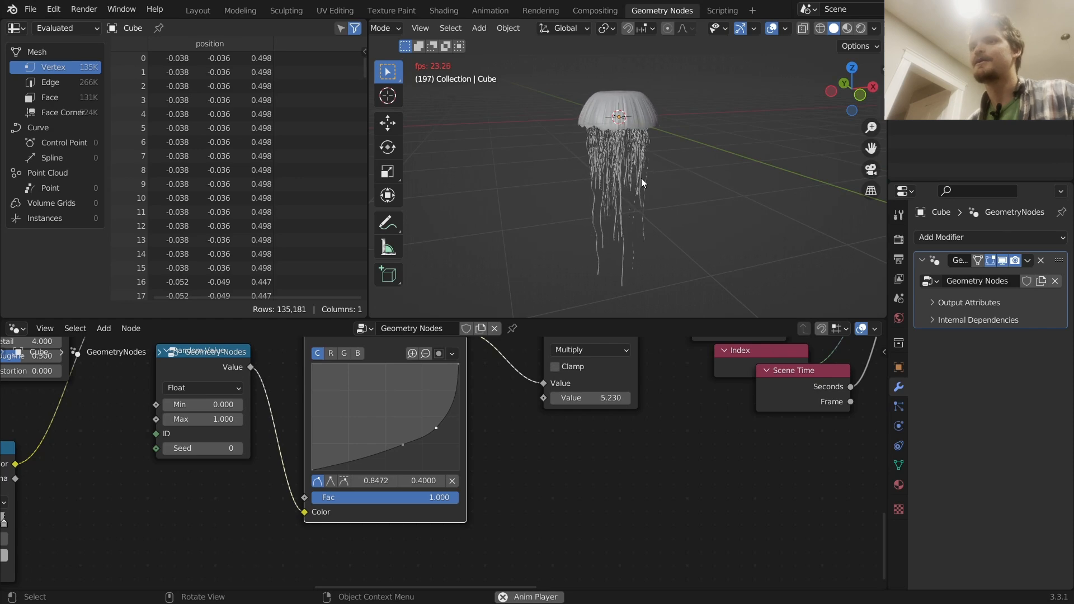
{"action": "key", "text": "space"}
- Duplicate the tentacles' Set Position node and insert the copy right after it, ahead of Set Curve Radius
{"action": "scroll", "coordinate": [681, 410], "scroll_direction": "down", "scroll_amount": 8}
{"action": "middle_click_drag", "start_coordinate": [768, 387], "coordinate": [602, 456]}
{"action": "middle_click_drag", "start_coordinate": [679, 407], "coordinate": [550, 453]}
{"action": "scroll", "coordinate": [509, 392], "scroll_direction": "up", "scroll_amount": 4}
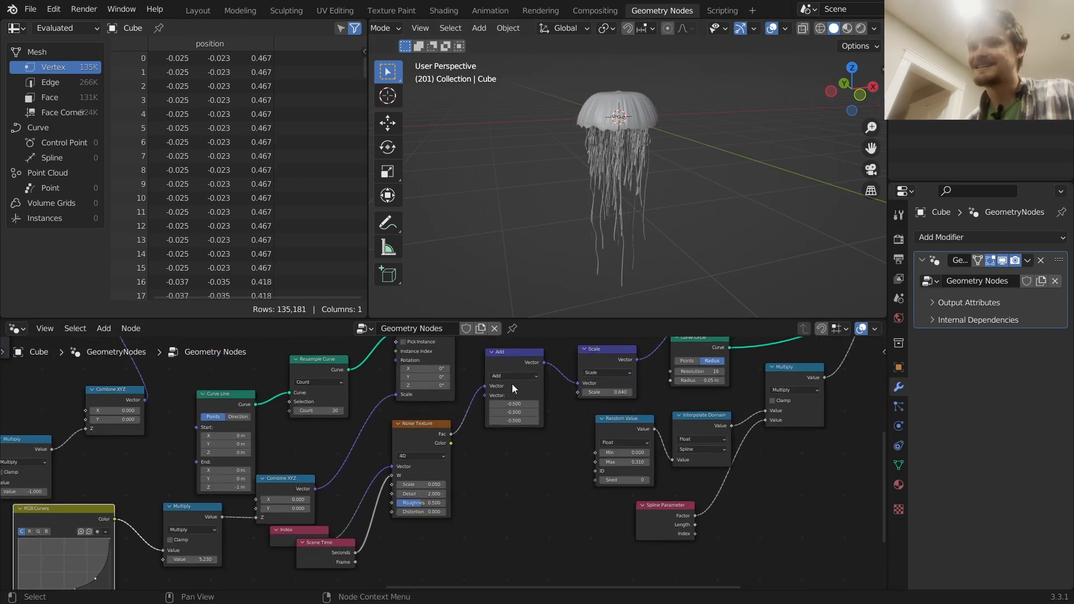
{"action": "middle_click_drag", "start_coordinate": [642, 373], "coordinate": [580, 427]}
{"action": "scroll", "coordinate": [593, 422], "scroll_direction": "down", "scroll_amount": 6}
{"action": "middle_click_drag", "start_coordinate": [637, 405], "coordinate": [582, 428]}
{"action": "left_click_drag", "start_coordinate": [555, 381], "coordinate": [520, 377]}
{"action": "key", "text": "shift+d"}
{"action": "left_click", "coordinate": [589, 376]}
- Duplicate the tentacles' Noise Texture, Add and Scale nodes and place the copies beneath the originals
{"action": "middle_click_drag", "start_coordinate": [415, 513], "coordinate": [490, 444]}
{"action": "left_click", "coordinate": [406, 434]}
{"action": "key", "text": "shift+d"}
{"action": "left_click", "coordinate": [429, 513]}
{"action": "left_click_drag", "start_coordinate": [448, 454], "coordinate": [484, 423]}
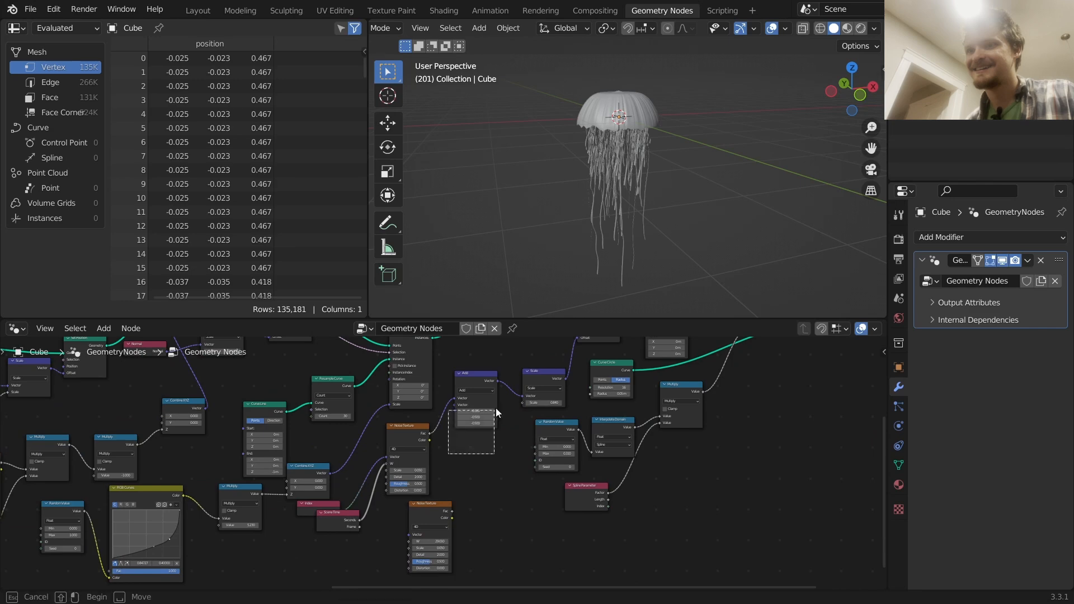
{"action": "left_click_drag", "start_coordinate": [533, 385], "coordinate": [533, 387]}
{"action": "key", "text": "shift+d"}
{"action": "left_click", "coordinate": [479, 529]}
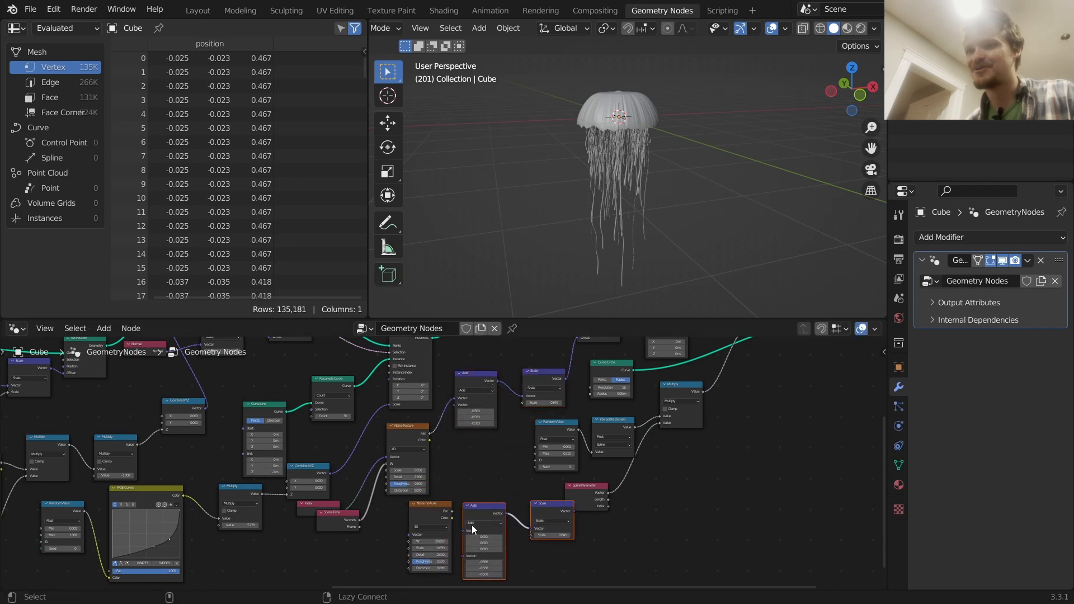
{"action": "right_click_drag", "start_coordinate": [481, 524], "coordinate": [481, 527], "text": "alt"}
{"action": "scroll", "coordinate": [481, 526], "scroll_direction": "up", "scroll_amount": 4}
{"action": "key", "text": "ctrl+z"}
- Link the copied Noise Texture's Color to the copied Add node, and the copied Scale's output to the new Set Position's Offset
{"action": "left_click_drag", "start_coordinate": [455, 538], "coordinate": [475, 555]}
{"action": "scroll", "coordinate": [511, 534], "scroll_direction": "down", "scroll_amount": 2}
{"action": "left_click_drag", "start_coordinate": [615, 523], "coordinate": [583, 495]}
{"action": "key", "text": "g"}
{"action": "left_click", "coordinate": [646, 501]}
{"action": "middle_click_drag", "start_coordinate": [594, 486], "coordinate": [601, 515]}
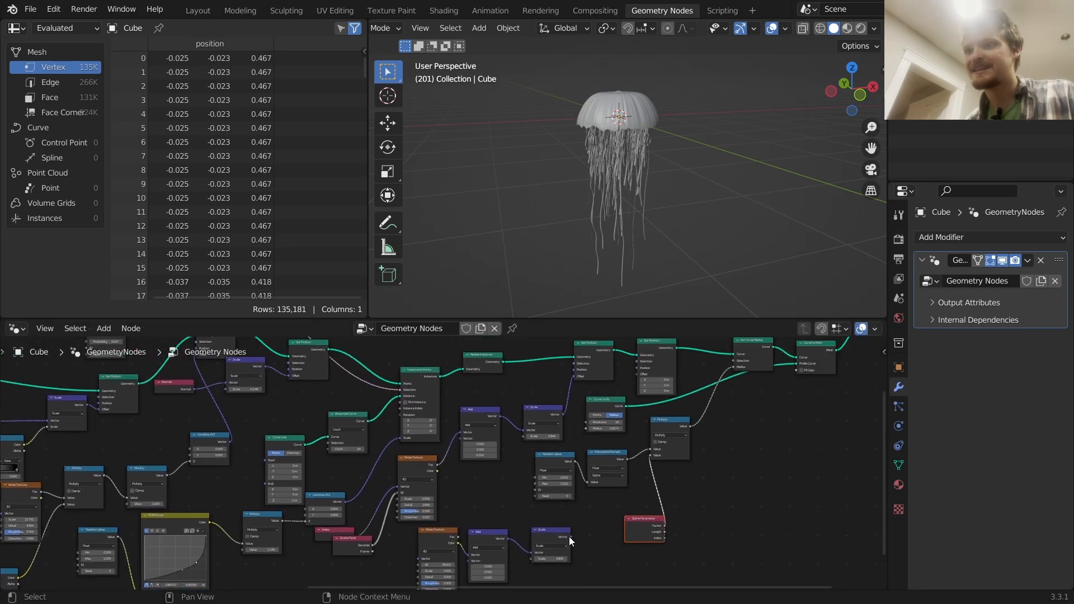
{"action": "left_click_drag", "start_coordinate": [570, 537], "coordinate": [637, 375]}
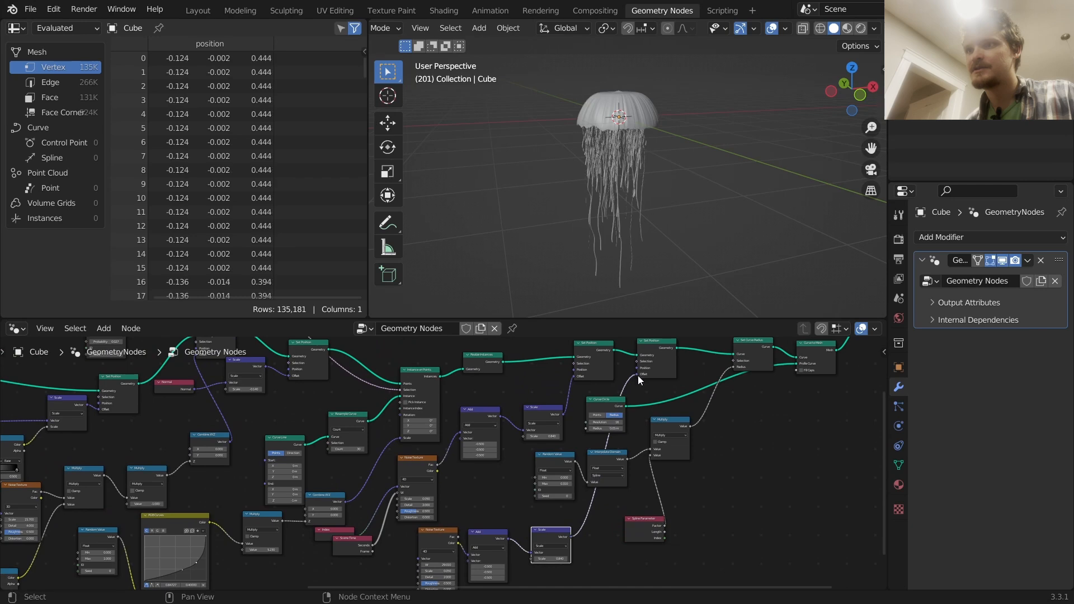
- Set the copied Scale node's factor to 1.080 and the copied Noise Texture's scale to 1.450, and play the animation
{"action": "scroll", "coordinate": [522, 451], "scroll_direction": "up", "scroll_amount": 3}
{"action": "mouse_move", "coordinate": [738, 414]}
{"action": "left_mouse_down"}
{"action": "mouse_move", "coordinate": [725, 414]}
{"action": "mouse_move", "coordinate": [751, 414]}
{"action": "left_mouse_up"}
{"action": "scroll", "coordinate": [660, 433], "scroll_direction": "up", "scroll_amount": 2}
{"action": "scroll", "coordinate": [611, 435], "scroll_direction": "up", "scroll_amount": 1}
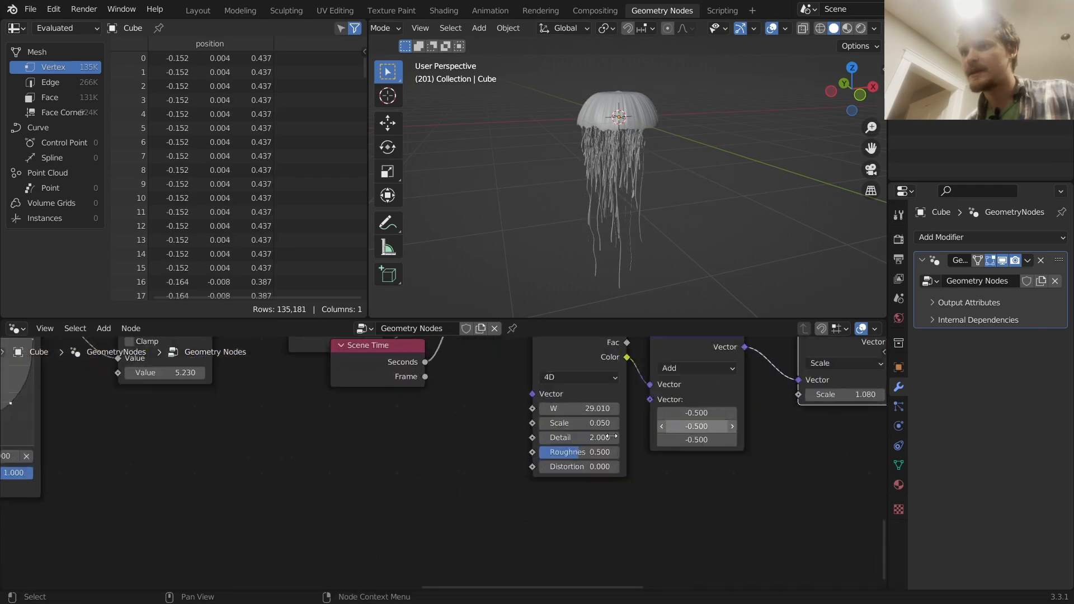
{"action": "left_click_drag", "start_coordinate": [560, 429], "coordinate": [627, 429]}
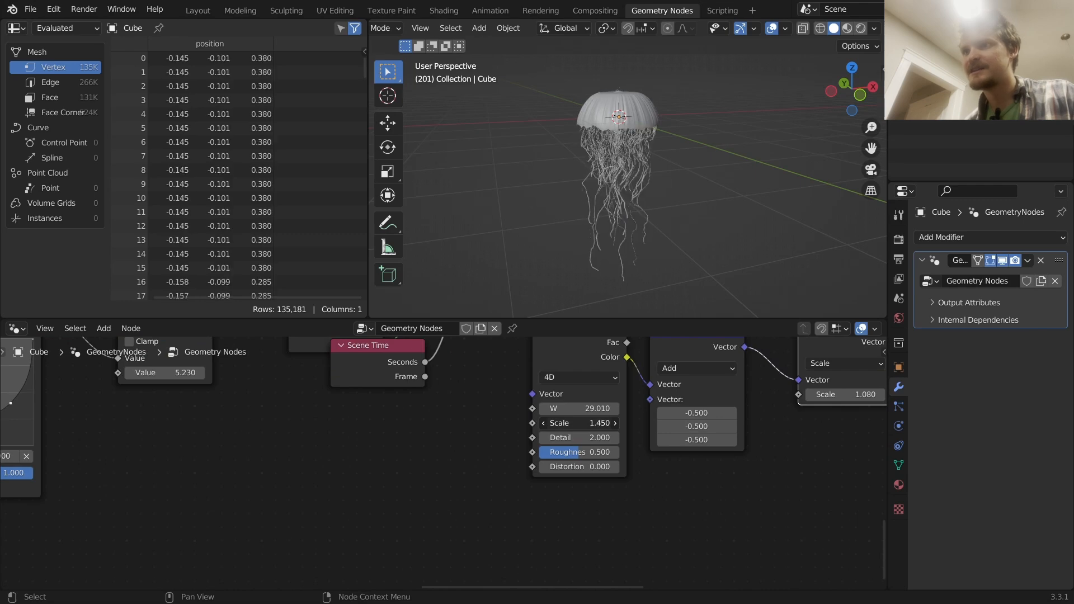
{"action": "key", "text": "space"}
{"action": "scroll", "coordinate": [619, 136], "scroll_direction": "up", "scroll_amount": 2}
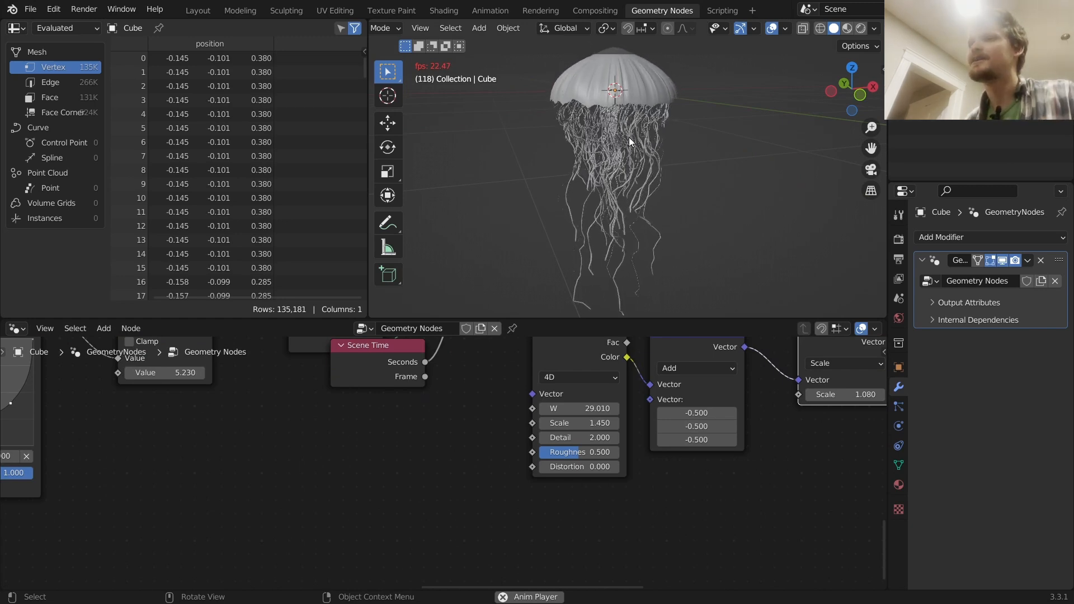
{"action": "key", "text": "space"}
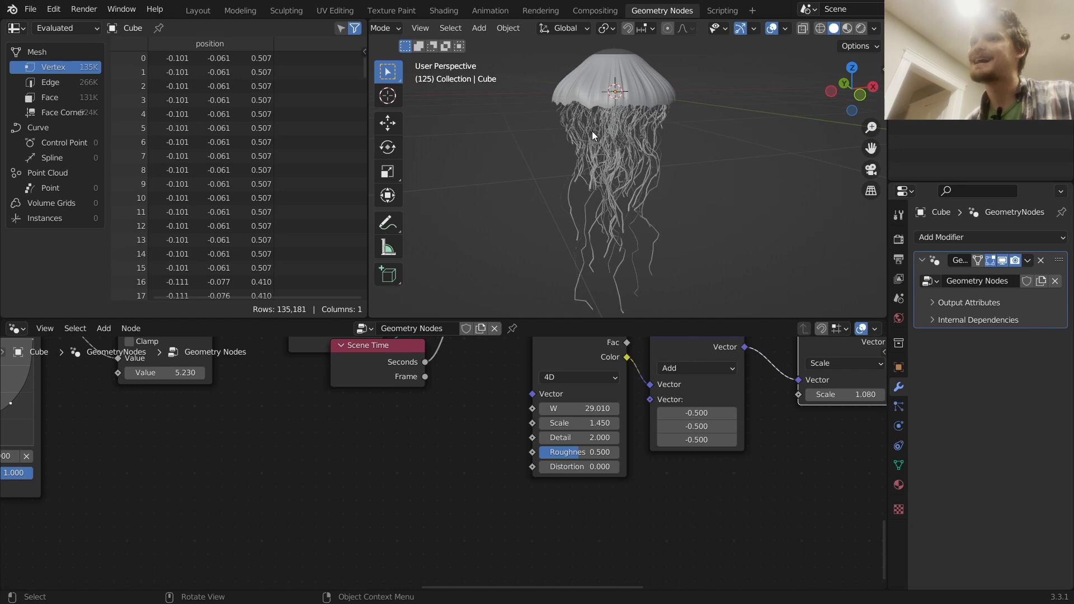
{"action": "key", "text": "space"}
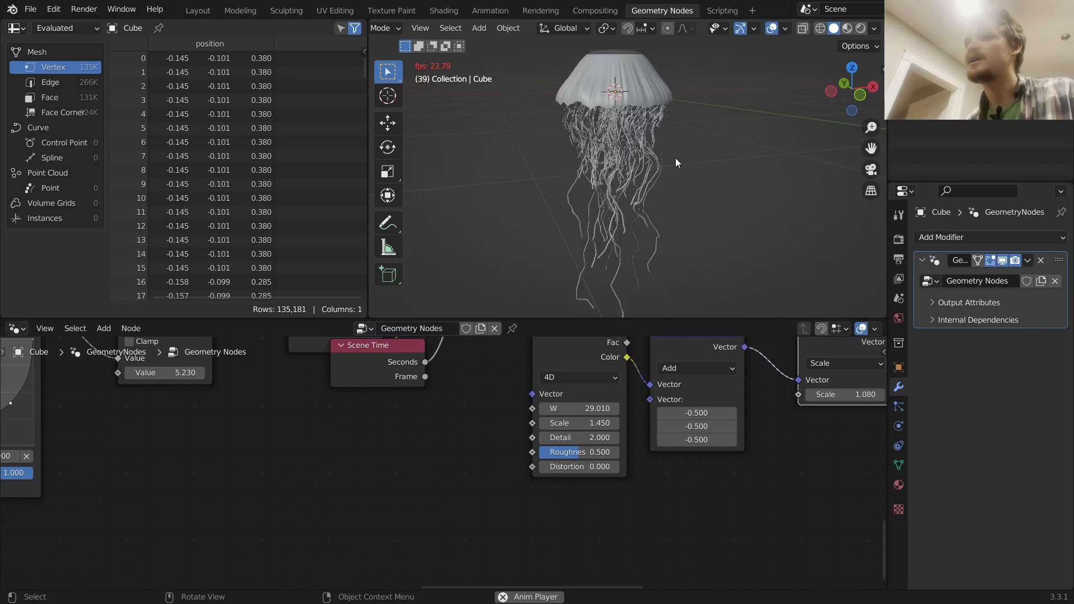
{"action": "key", "text": "space"}
- Set the copied Scale node's factor to 0.840 and the copied Add node's Z value to -0.630, and play the animation
{"action": "middle_click_drag", "start_coordinate": [628, 113], "coordinate": [635, 174], "text": "shift"}
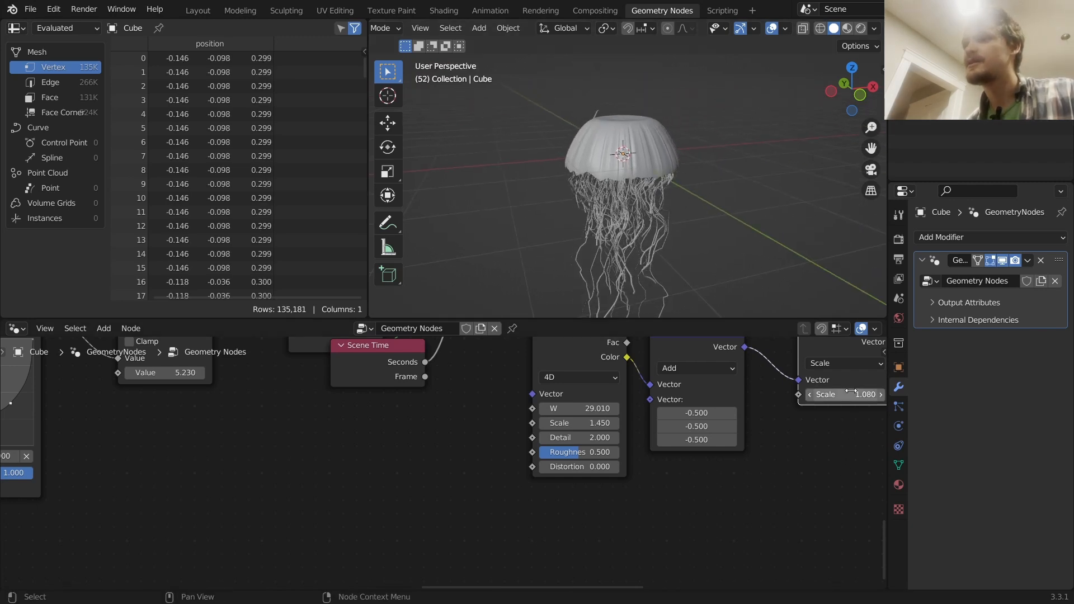
{"action": "middle_click_drag", "start_coordinate": [849, 401], "coordinate": [633, 446]}
{"action": "left_click_drag", "start_coordinate": [652, 449], "coordinate": [595, 449], "text": "shift"}
{"action": "left_click_drag", "start_coordinate": [489, 494], "coordinate": [459, 493], "text": "shift"}
{"action": "key", "text": "space"}
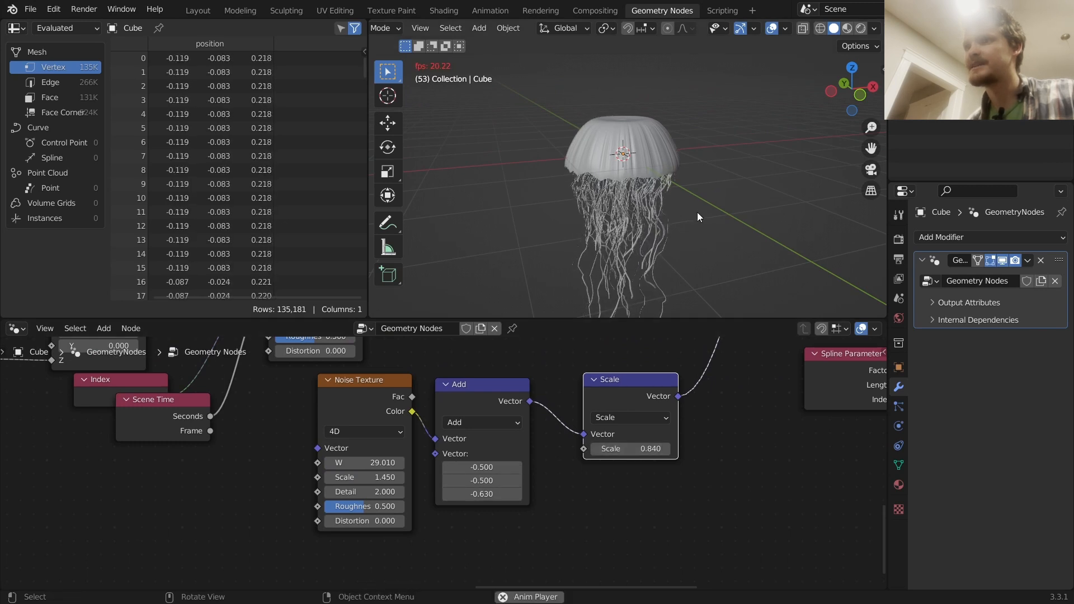
{"action": "mouse_move", "coordinate": [649, 204]}
{"action": "middle_mouse_down"}
{"action": "mouse_move", "coordinate": [649, 162]}
{"action": "mouse_move", "coordinate": [641, 197]}
{"action": "middle_mouse_up"}
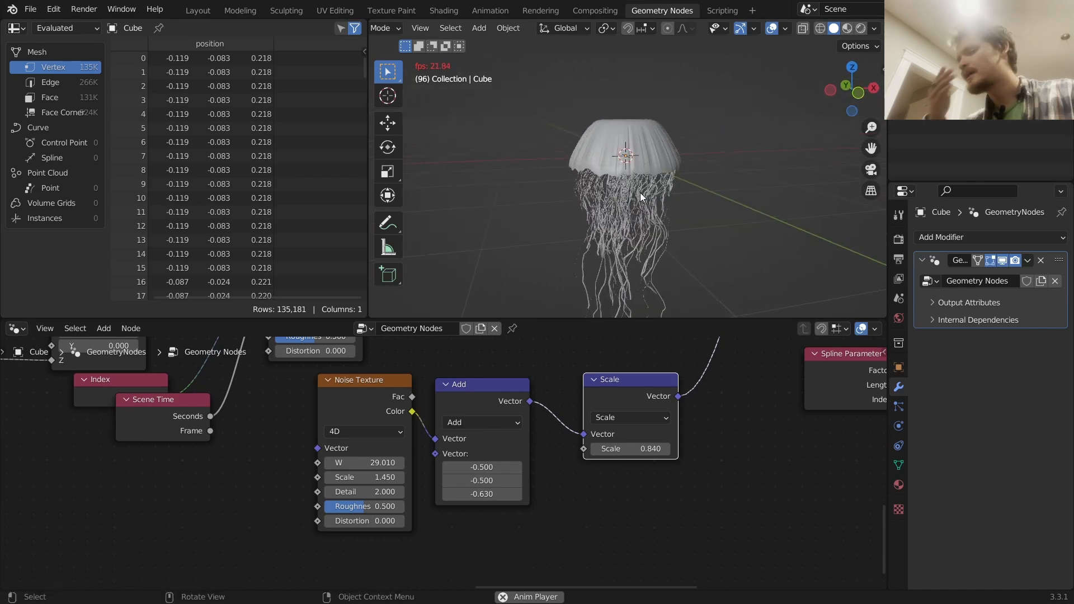
{"action": "key", "text": "space"}
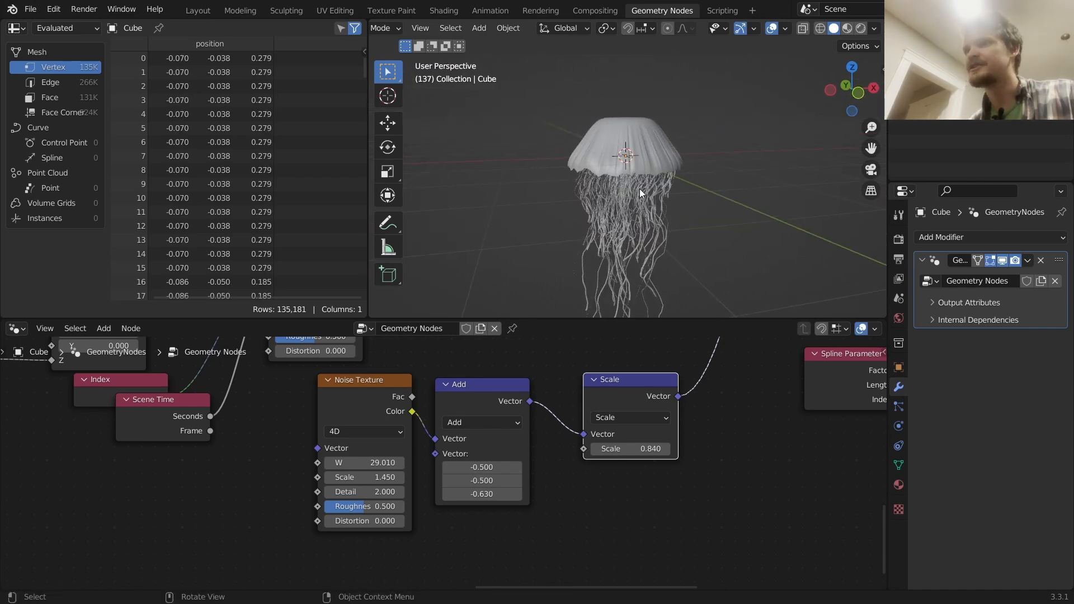
- Show the viewport in rendered shading and insert a Set Material node using Material between Join Geometry and Group Output
{"action": "scroll", "coordinate": [641, 196], "scroll_direction": "down", "scroll_amount": 3}
{"action": "left_click", "coordinate": [863, 29]}
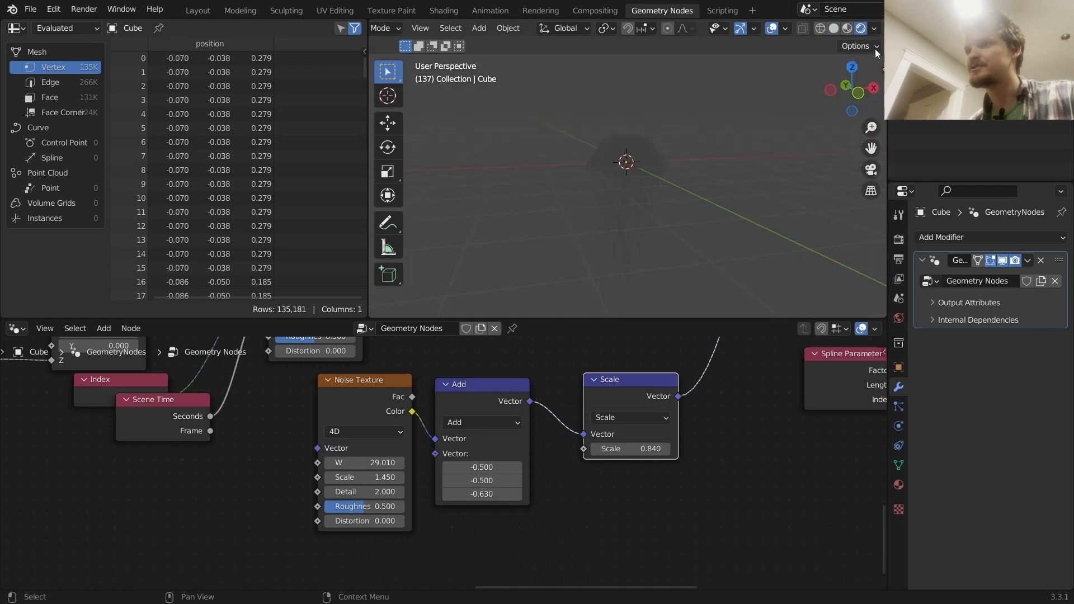
{"action": "scroll", "coordinate": [681, 426], "scroll_direction": "down", "scroll_amount": 4}
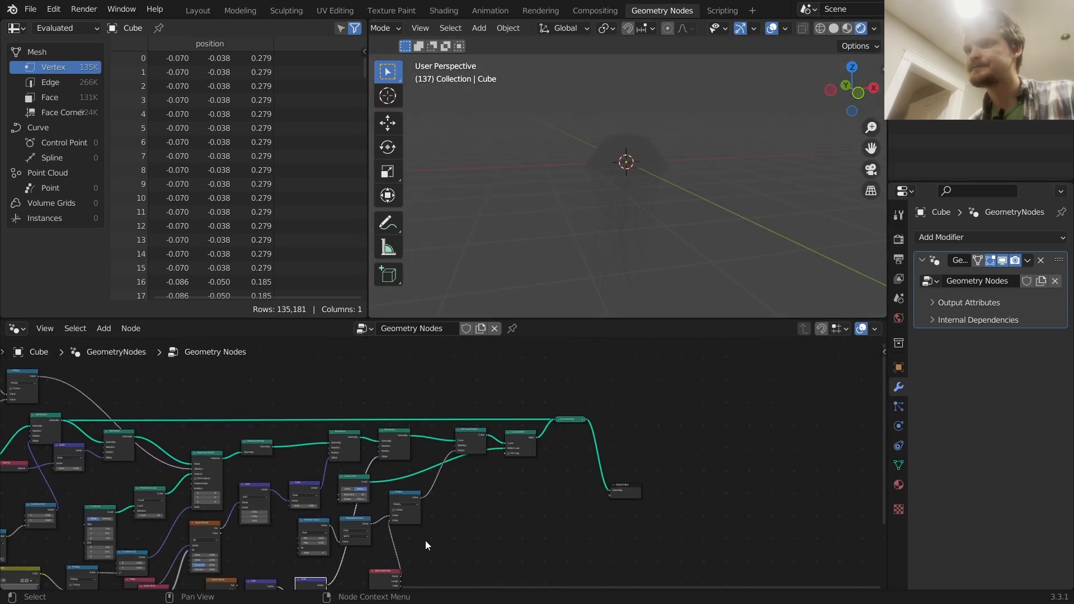
{"action": "scroll", "coordinate": [626, 438], "scroll_direction": "up", "scroll_amount": 1}
{"action": "key", "text": "shift+a"}
{"action": "left_click", "coordinate": [610, 304]}
{"action": "type", "text": "set"}
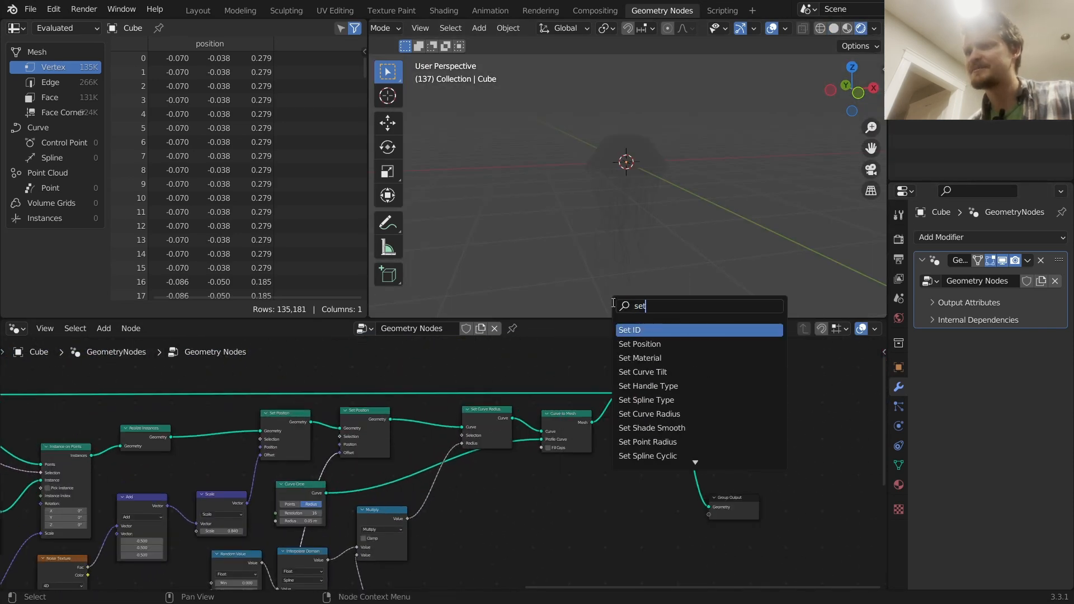
{"action": "left_click", "coordinate": [656, 360]}
{"action": "left_click", "coordinate": [703, 420]}
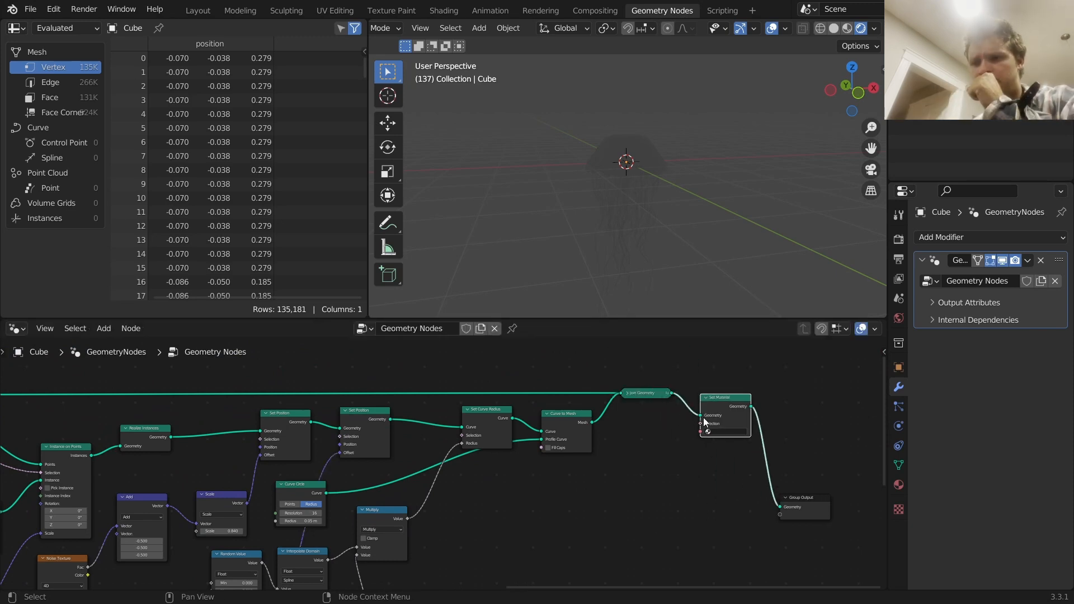
{"action": "middle_click_drag", "start_coordinate": [725, 450], "coordinate": [657, 427]}
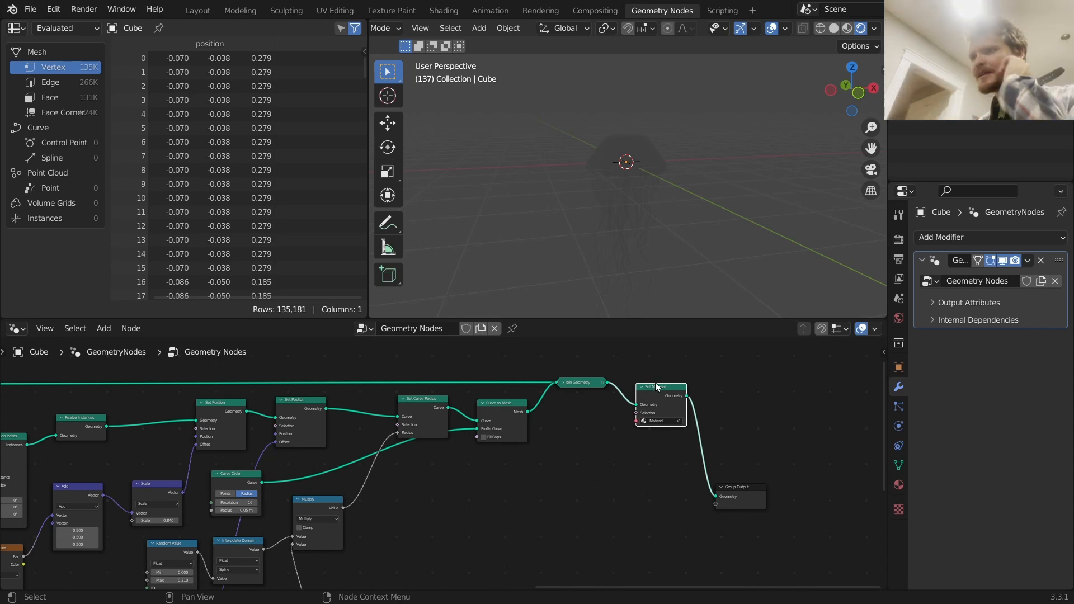
- Set the render engine to Cycles and choose its compute device
{"action": "left_click", "coordinate": [900, 239]}
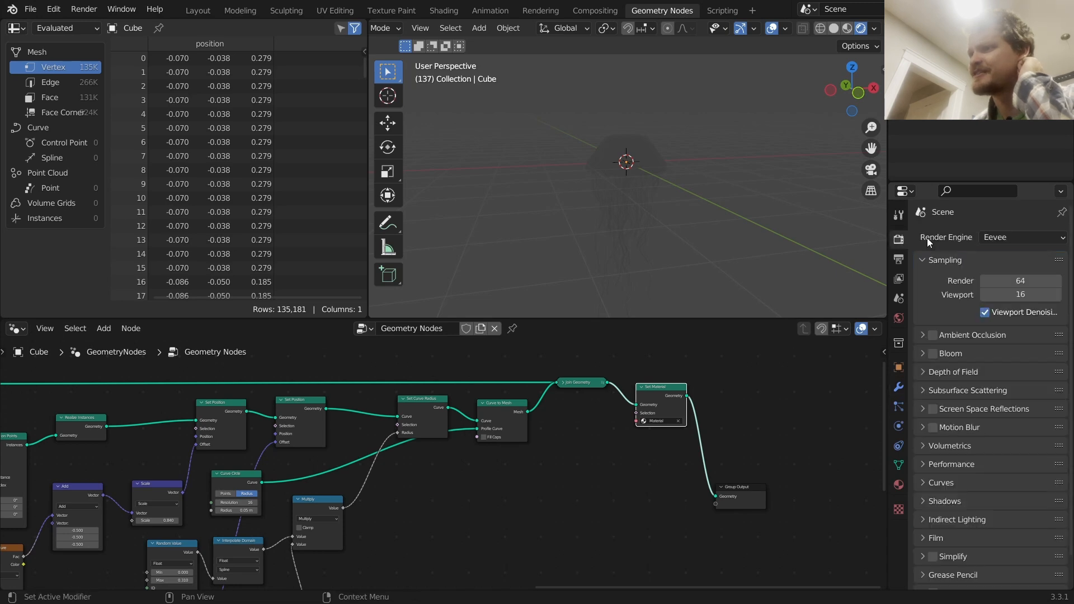
{"action": "left_click", "coordinate": [1006, 244]}
{"action": "left_click", "coordinate": [1001, 283]}
{"action": "left_click", "coordinate": [995, 271]}
{"action": "left_click", "coordinate": [999, 307]}
- Use an Environment Texture as the world background color and load beach_parking_2k.hdr from the HDRIs folder
{"action": "left_click", "coordinate": [898, 318]}
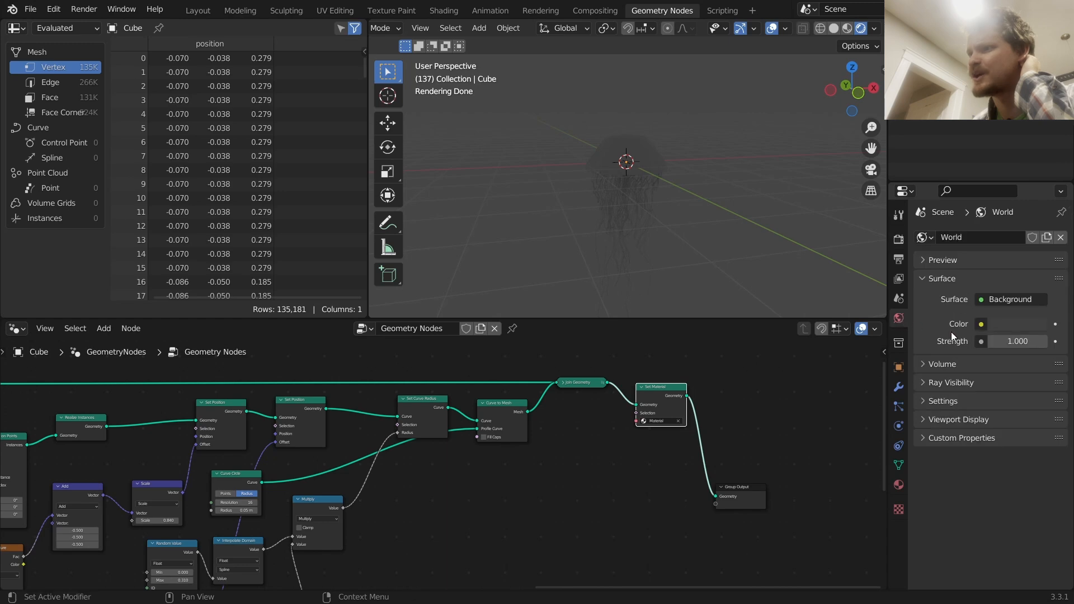
{"action": "left_click", "coordinate": [982, 324]}
{"action": "left_click", "coordinate": [699, 386]}
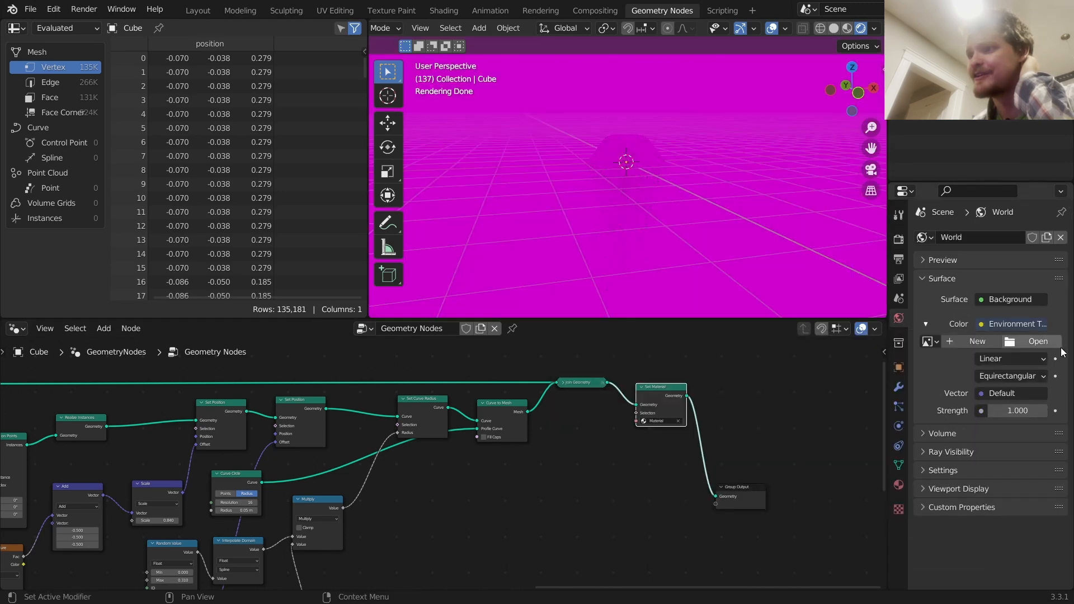
{"action": "left_click", "coordinate": [1038, 342]}
{"action": "left_click", "coordinate": [221, 427]}
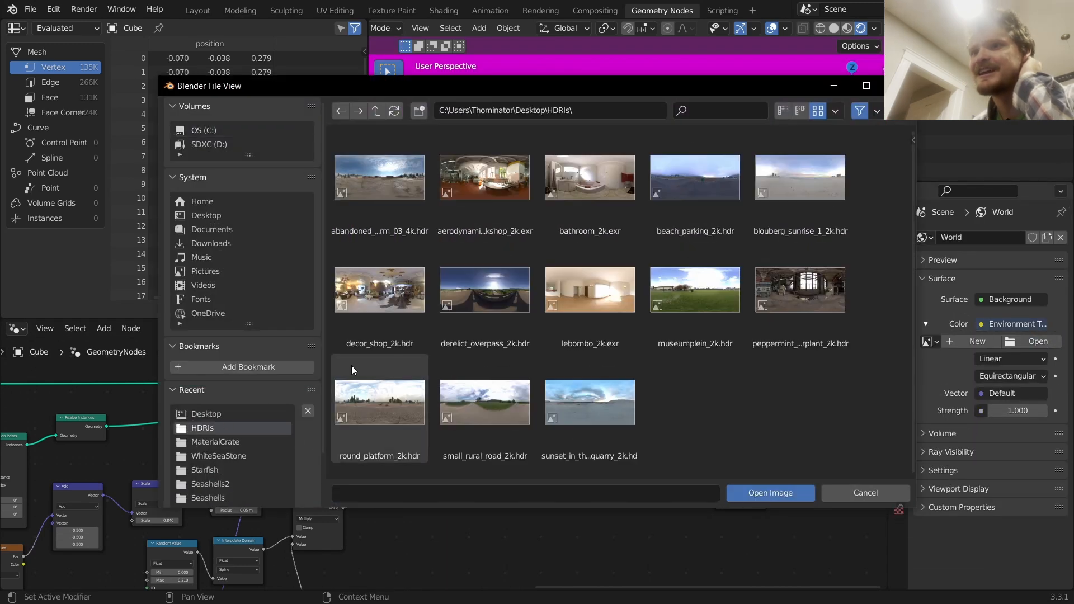
{"action": "double_click", "coordinate": [706, 197]}
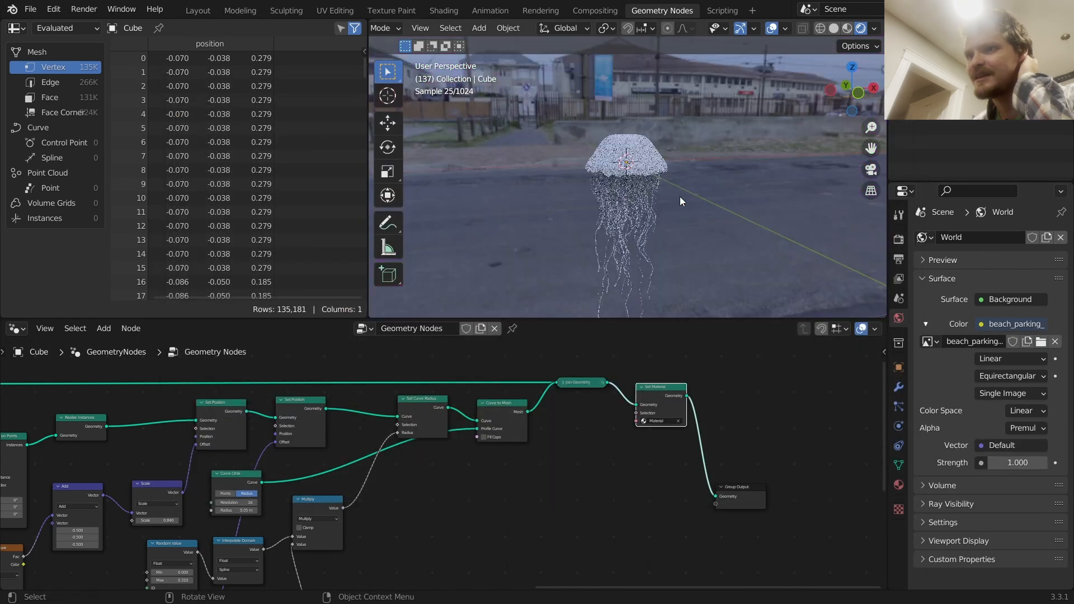
- Enable a transparent film background in the Cycles render settings
{"action": "left_click", "coordinate": [899, 239]}
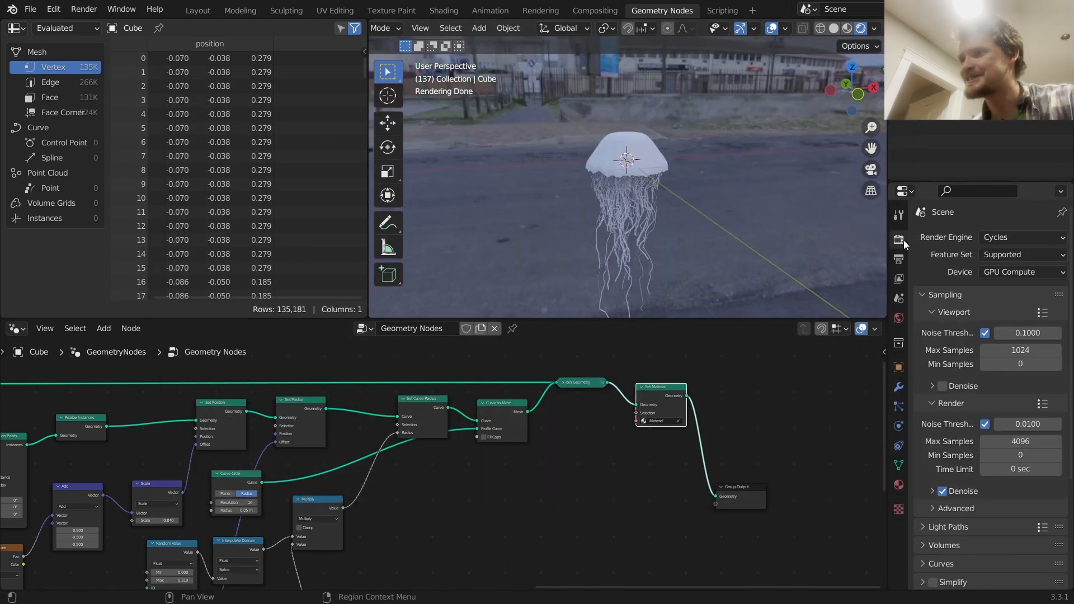
{"action": "scroll", "coordinate": [951, 490], "scroll_direction": "down", "scroll_amount": 3}
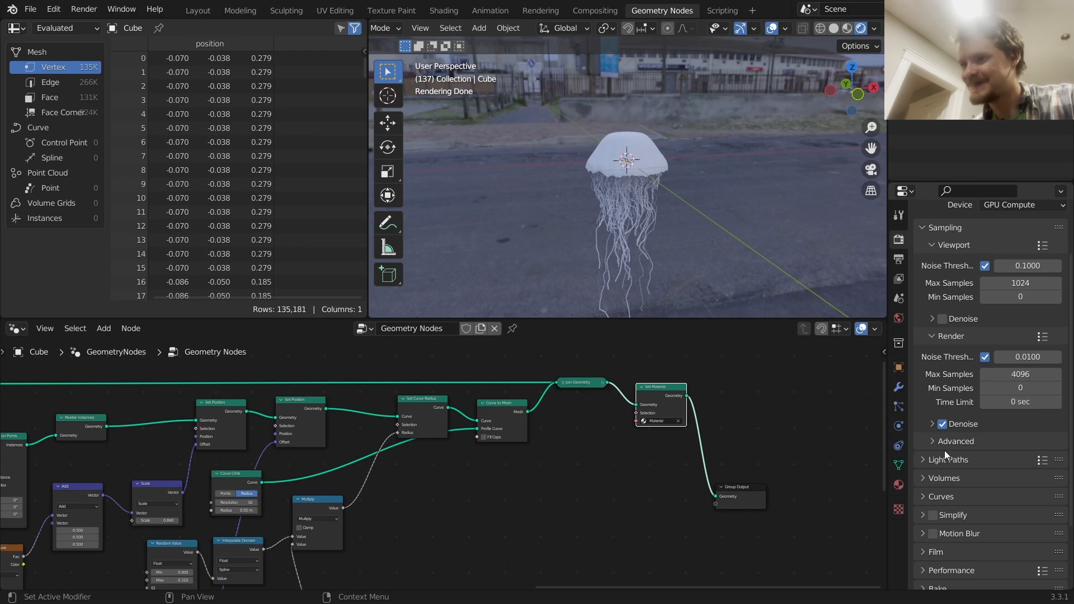
{"action": "scroll", "coordinate": [944, 450], "scroll_direction": "down", "scroll_amount": 1}
{"action": "left_click", "coordinate": [942, 530]}
{"action": "scroll", "coordinate": [972, 545], "scroll_direction": "down", "scroll_amount": 2}
{"action": "scroll", "coordinate": [970, 551], "scroll_direction": "down", "scroll_amount": 1}
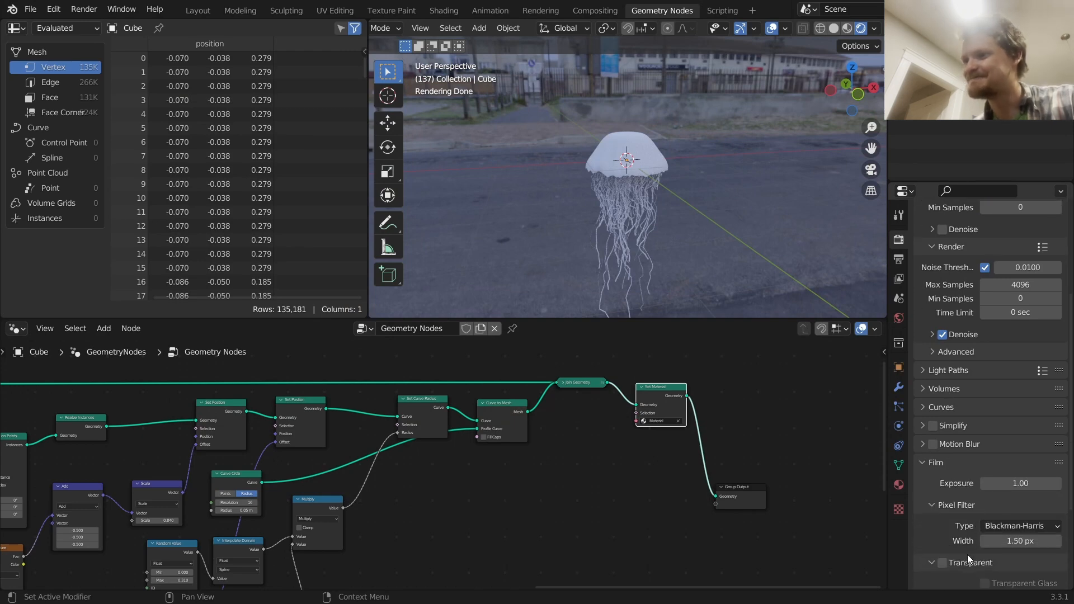
{"action": "left_click", "coordinate": [943, 562]}
{"action": "scroll", "coordinate": [622, 192], "scroll_direction": "up", "scroll_amount": 3}
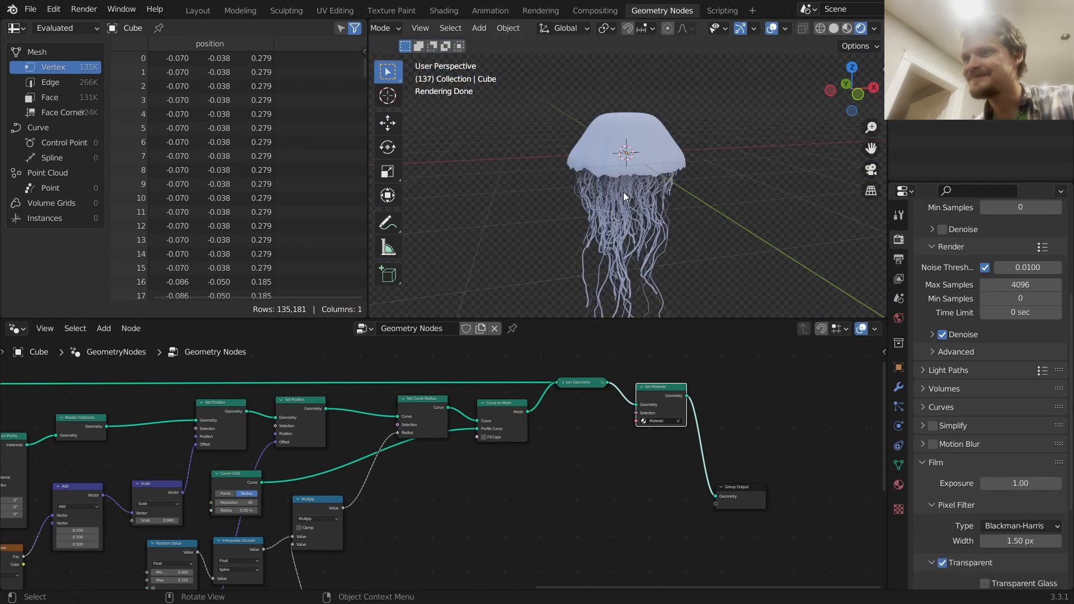
{"action": "scroll", "coordinate": [648, 509], "scroll_direction": "up", "scroll_amount": 2}
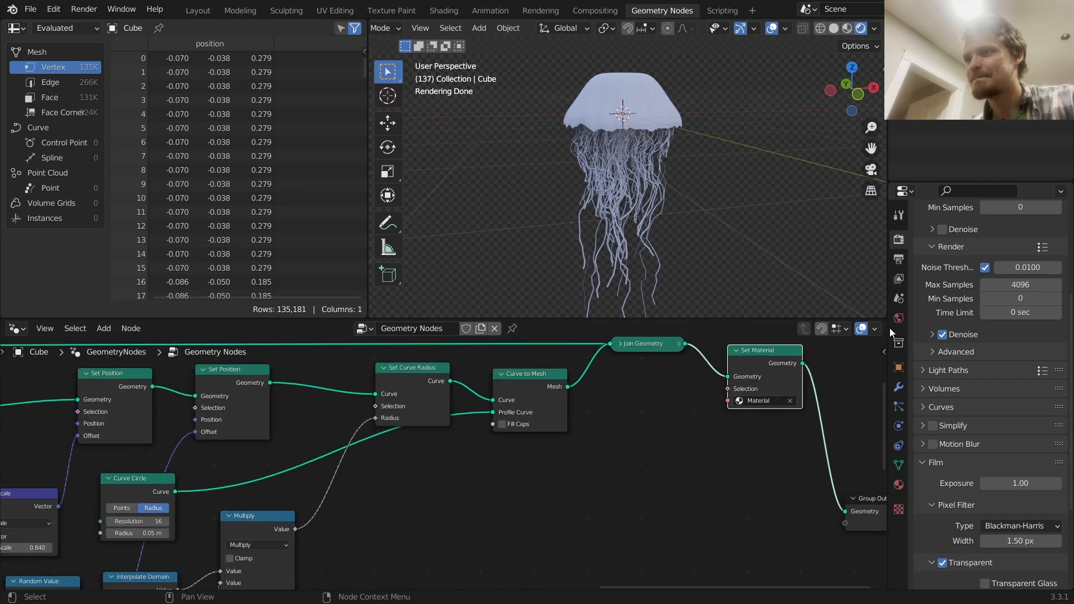
- Split the node editor area, turn the new area into a Shader Editor, and assign the existing Material to the jellyfish
{"action": "left_click_drag", "start_coordinate": [884, 324], "coordinate": [348, 331]}
{"action": "left_click", "coordinate": [364, 328]}
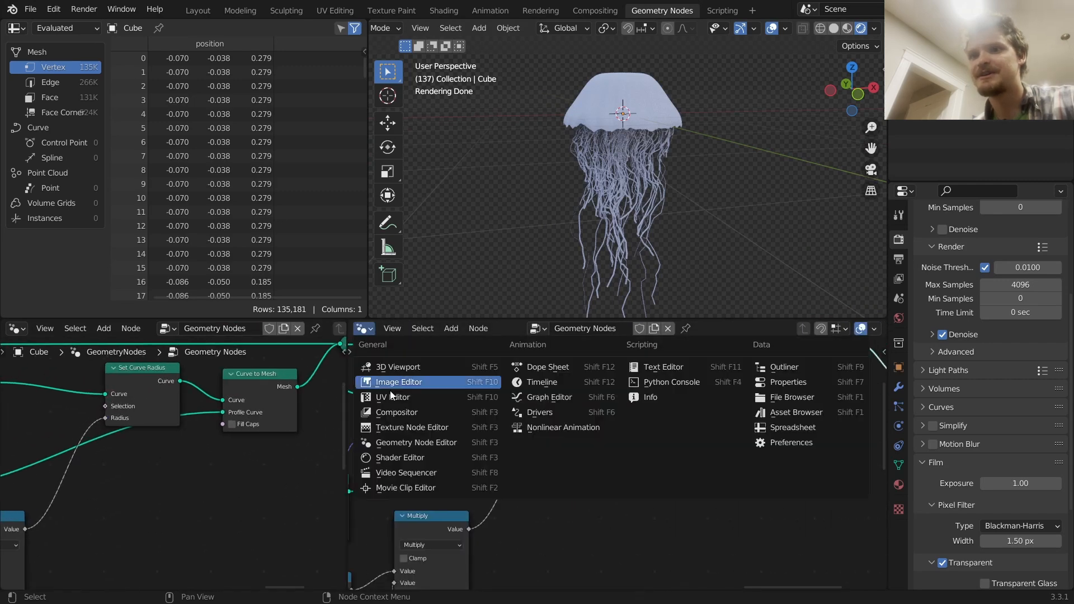
{"action": "left_click", "coordinate": [411, 459]}
{"action": "left_click", "coordinate": [638, 328]}
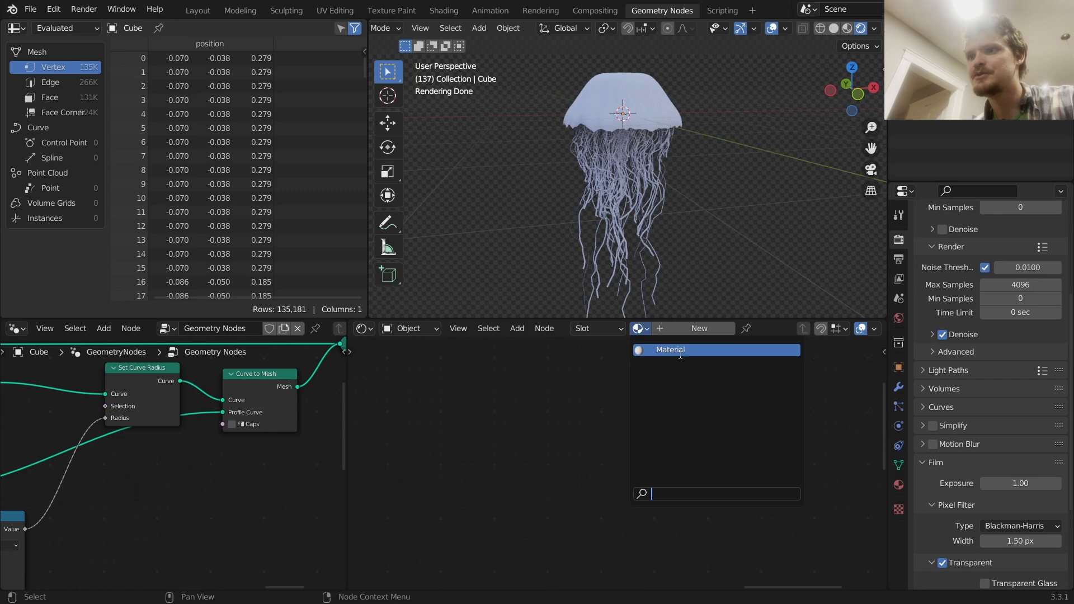
{"action": "left_click", "coordinate": [671, 351]}
{"action": "scroll", "coordinate": [706, 437], "scroll_direction": "down", "scroll_amount": 10}
{"action": "middle_click_drag", "start_coordinate": [715, 438], "coordinate": [884, 437]}
{"action": "scroll", "coordinate": [693, 455], "scroll_direction": "up", "scroll_amount": 12}
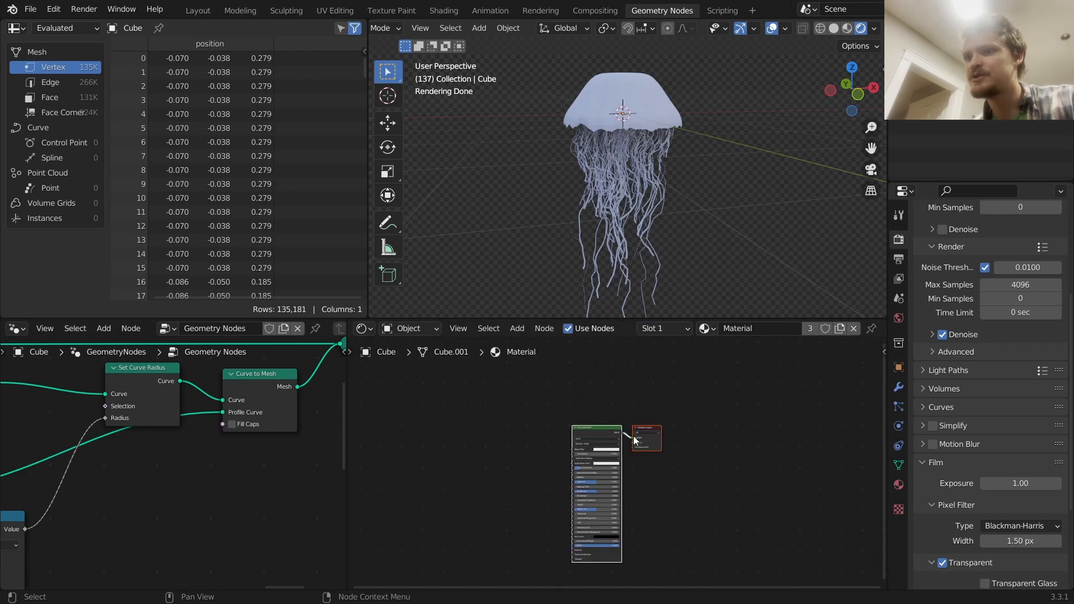
{"action": "scroll", "coordinate": [633, 436], "scroll_direction": "up", "scroll_amount": 4}
{"action": "left_click", "coordinate": [596, 434]}
{"action": "mouse_move", "coordinate": [607, 351]}
{"action": "left_mouse_down"}
{"action": "mouse_move", "coordinate": [590, 358]}
{"action": "mouse_move", "coordinate": [595, 334]}
{"action": "left_mouse_up"}
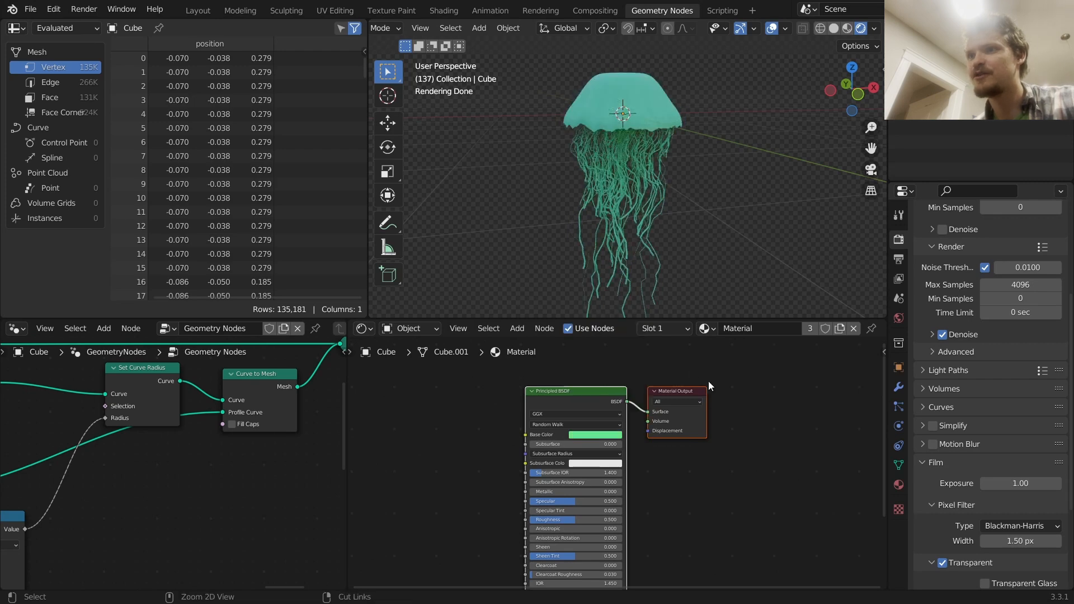
{"action": "key", "text": "ctrl+z"}
- Set the Principled BSDF's Transmission to 1.000 and Roughness to 0.000
{"action": "middle_click_drag", "start_coordinate": [564, 515], "coordinate": [592, 406]}
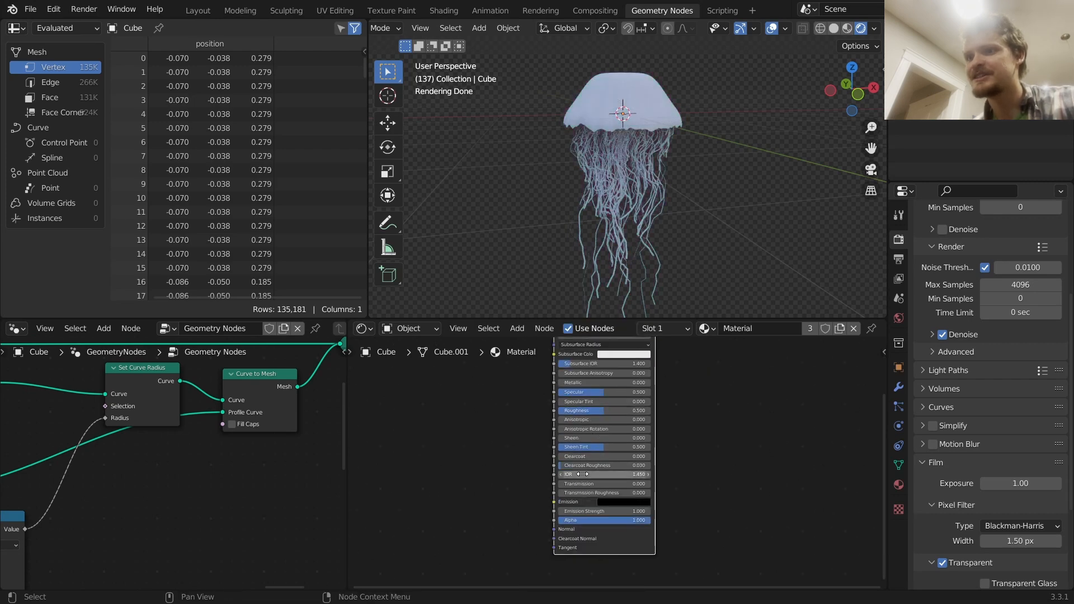
{"action": "left_click_drag", "start_coordinate": [582, 484], "coordinate": [650, 485]}
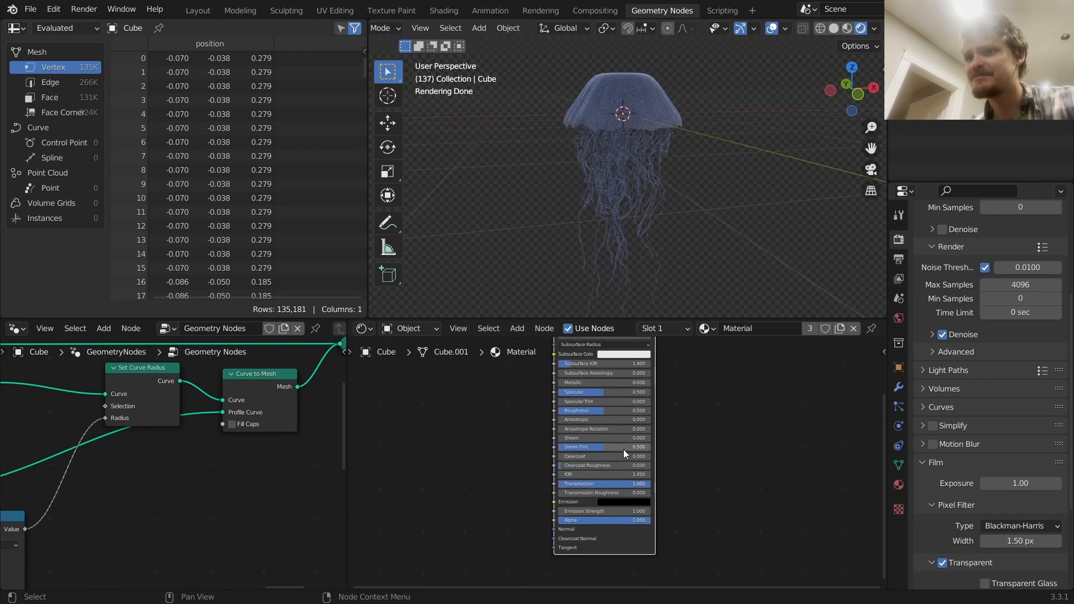
{"action": "left_click_drag", "start_coordinate": [603, 410], "coordinate": [555, 410]}
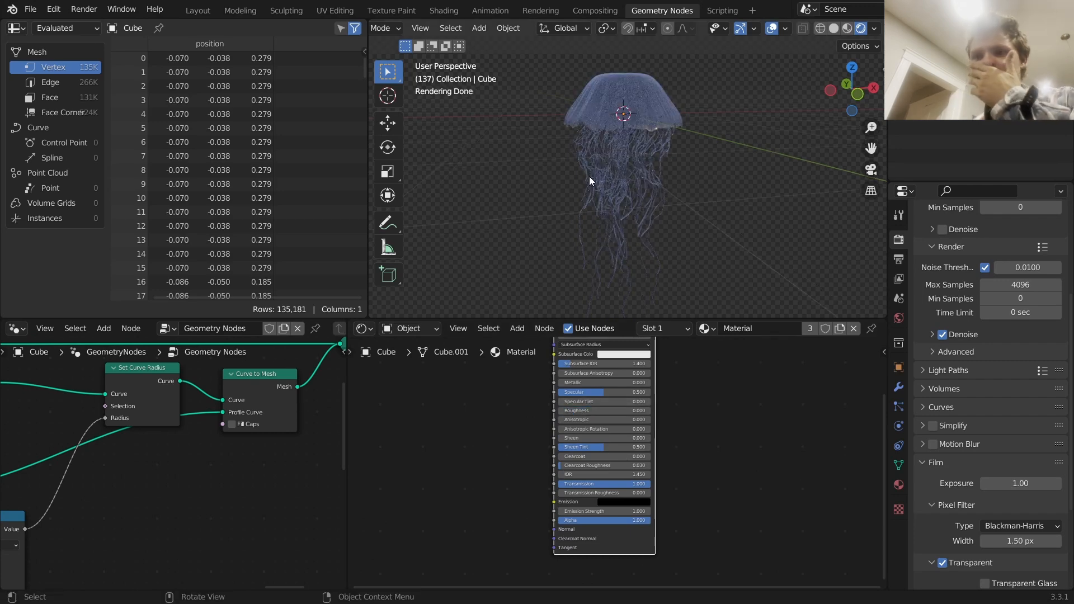
- Set the Principled BSDF's base color to a light blue
{"action": "middle_click_drag", "start_coordinate": [621, 383], "coordinate": [629, 404]}
{"action": "left_click", "coordinate": [626, 400]}
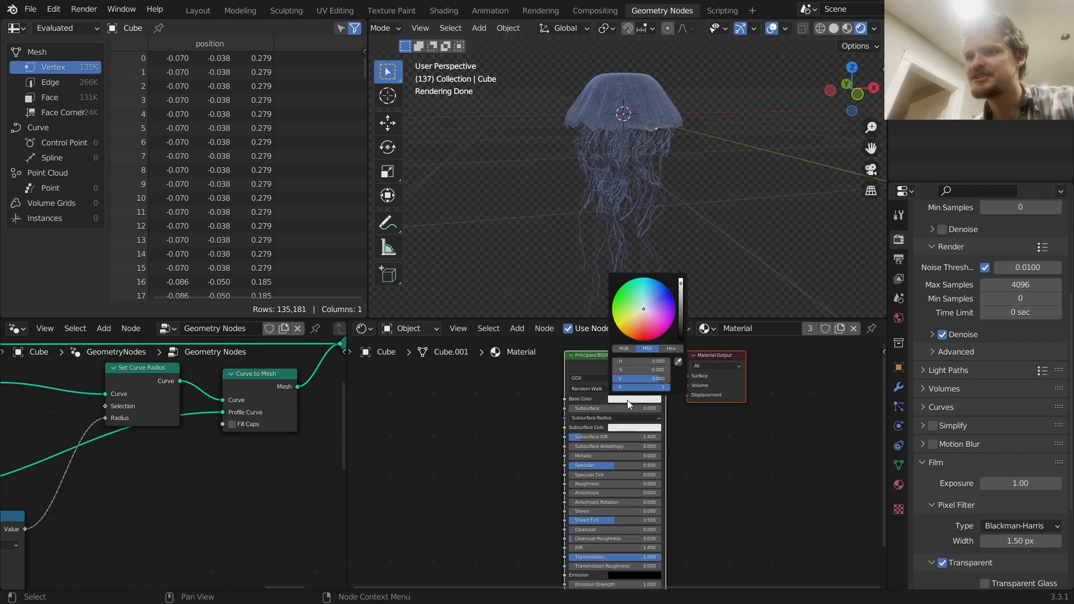
{"action": "left_click", "coordinate": [651, 303]}
{"action": "left_click_drag", "start_coordinate": [651, 304], "coordinate": [647, 303]}
- Add a Fresnel node with an IOR of 1.110 and preview its output on the jellyfish
{"action": "middle_click_drag", "start_coordinate": [508, 452], "coordinate": [608, 347]}
{"action": "key", "text": "shift+a"}
{"action": "type", "text": "fres"}
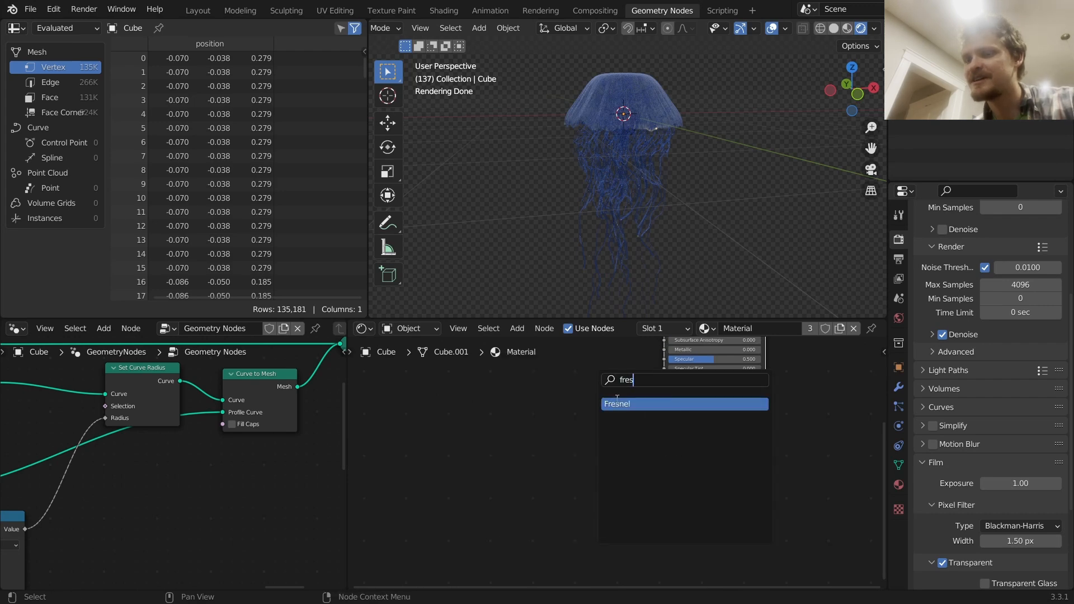
{"action": "key", "text": "Return"}
{"action": "left_click", "coordinate": [485, 468]}
{"action": "scroll", "coordinate": [485, 469], "scroll_direction": "up", "scroll_amount": 5}
{"action": "mouse_move", "coordinate": [413, 490]}
{"action": "left_mouse_down"}
{"action": "mouse_move", "coordinate": [384, 489]}
{"action": "mouse_move", "coordinate": [425, 489]}
{"action": "left_mouse_up"}
- Insert a Math node after Fresnel, set it to Multiply with a value of 5.000, and preview its result
{"action": "key", "text": "shift+a"}
{"action": "type", "text": "math"}
{"action": "key", "text": "Return"}
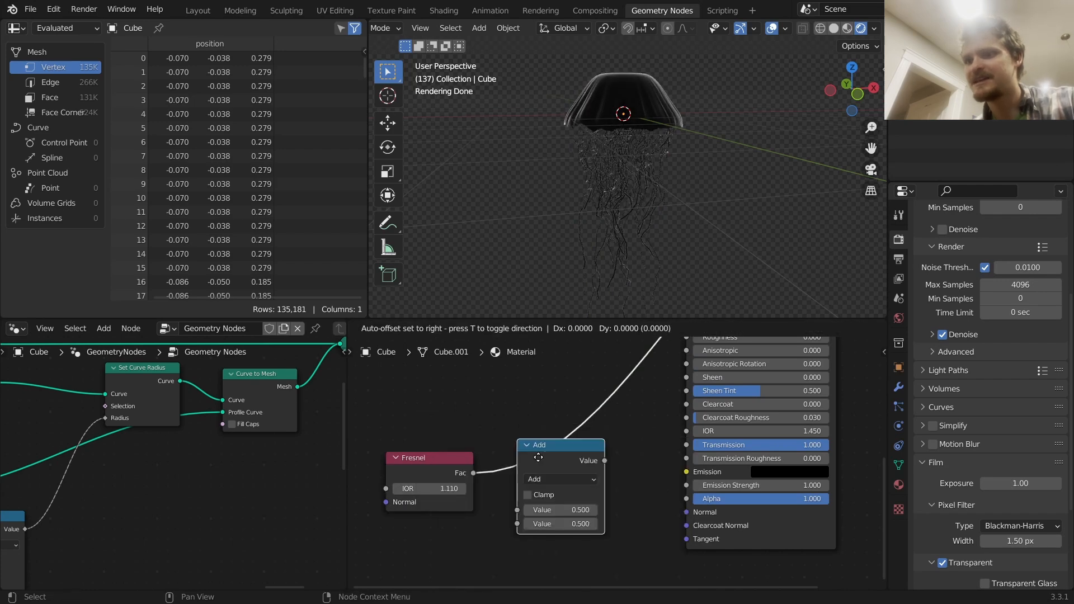
{"action": "left_click", "coordinate": [523, 440]}
{"action": "left_click", "coordinate": [552, 479]}
{"action": "left_click", "coordinate": [547, 350]}
{"action": "left_click", "coordinate": [580, 522]}
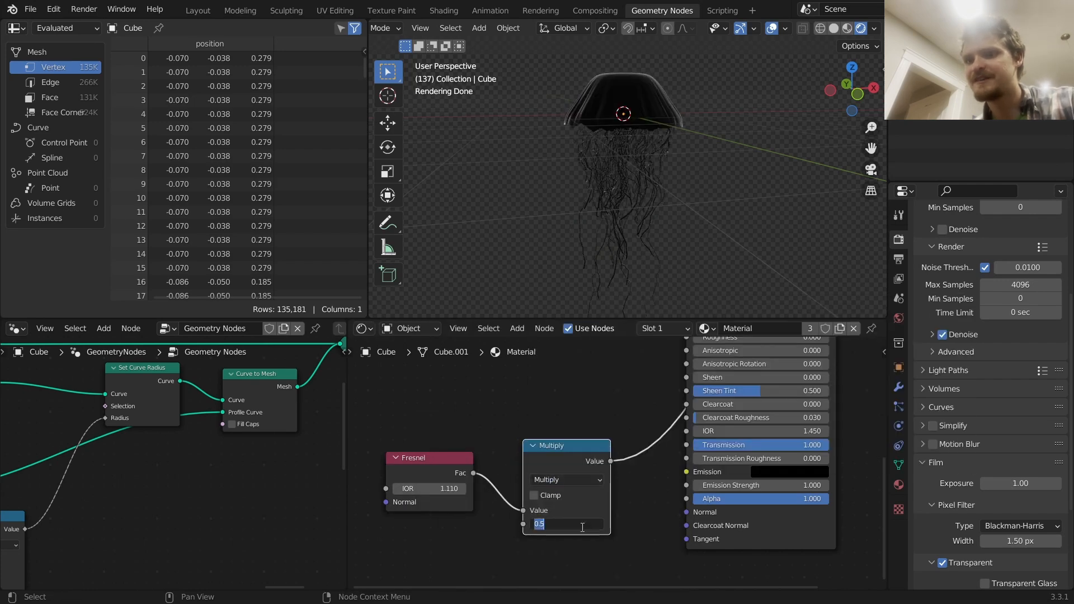
{"action": "key", "text": "Return"}
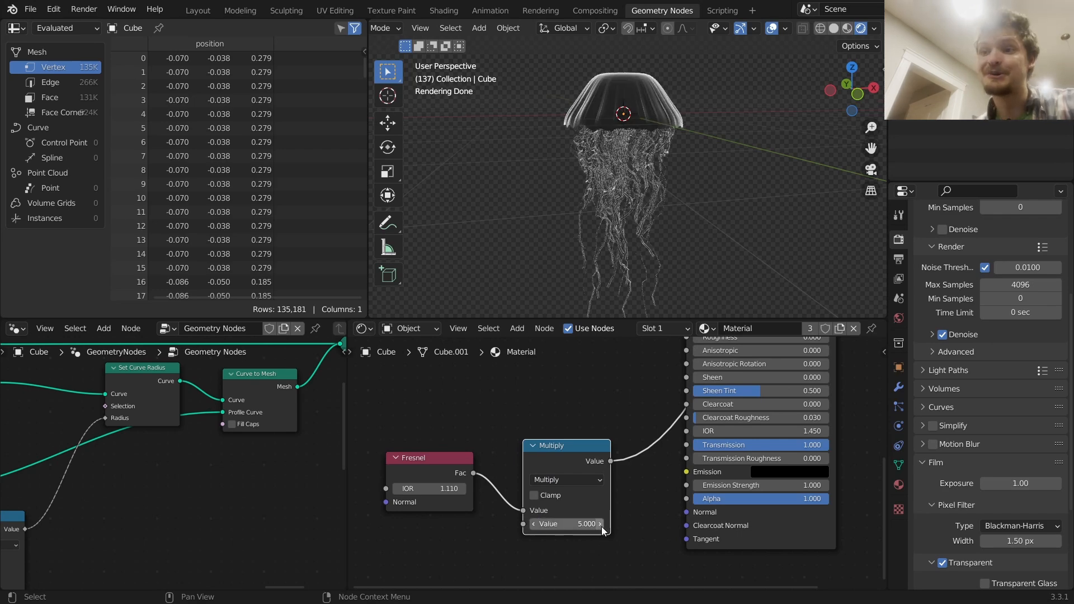
- Connect the Multiply value to the Principled BSDF's Emission Strength and set the emission color to light pink at full brightness
{"action": "left_click_drag", "start_coordinate": [610, 462], "coordinate": [721, 485]}
{"action": "left_click", "coordinate": [806, 475]}
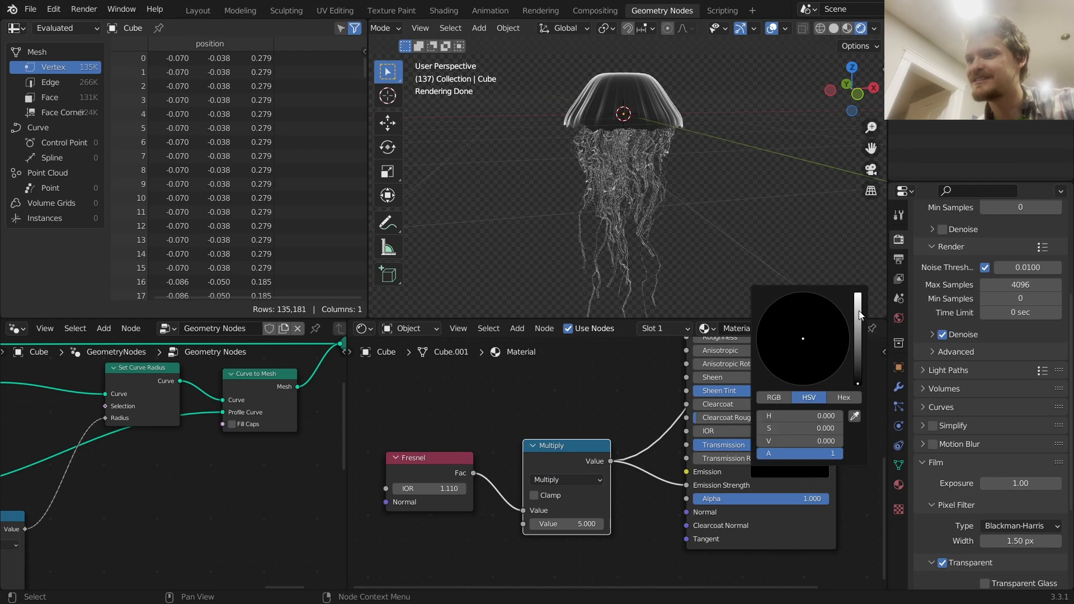
{"action": "left_click_drag", "start_coordinate": [859, 303], "coordinate": [858, 292]}
{"action": "left_click_drag", "start_coordinate": [806, 340], "coordinate": [806, 344]}
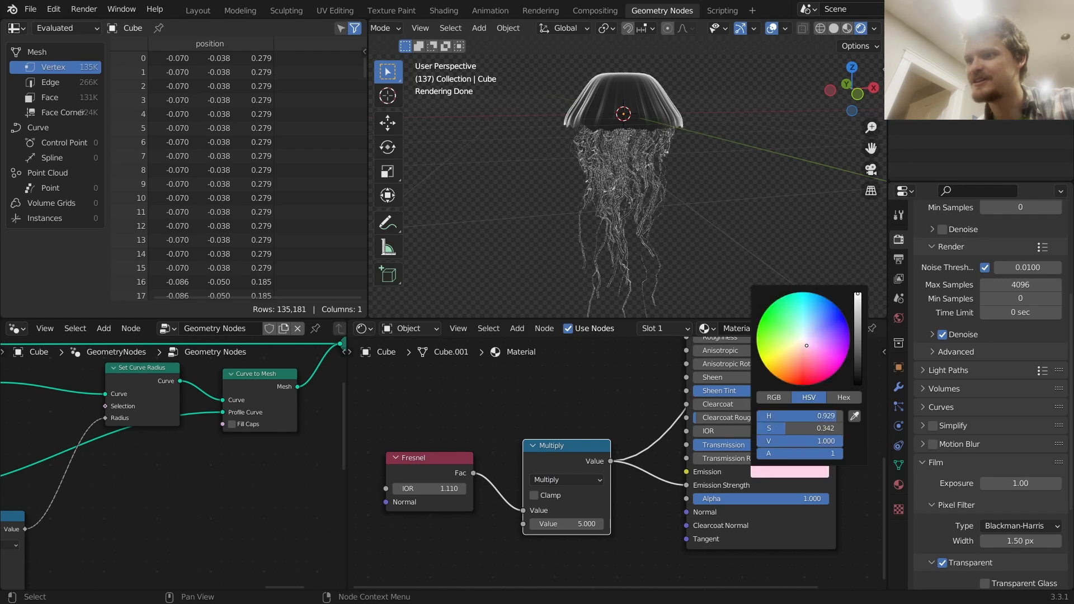
- Reconnect the Principled BSDF to the Material Output's surface and set its Clearcoat to 1.000
{"action": "scroll", "coordinate": [572, 435], "scroll_direction": "down", "scroll_amount": 3}
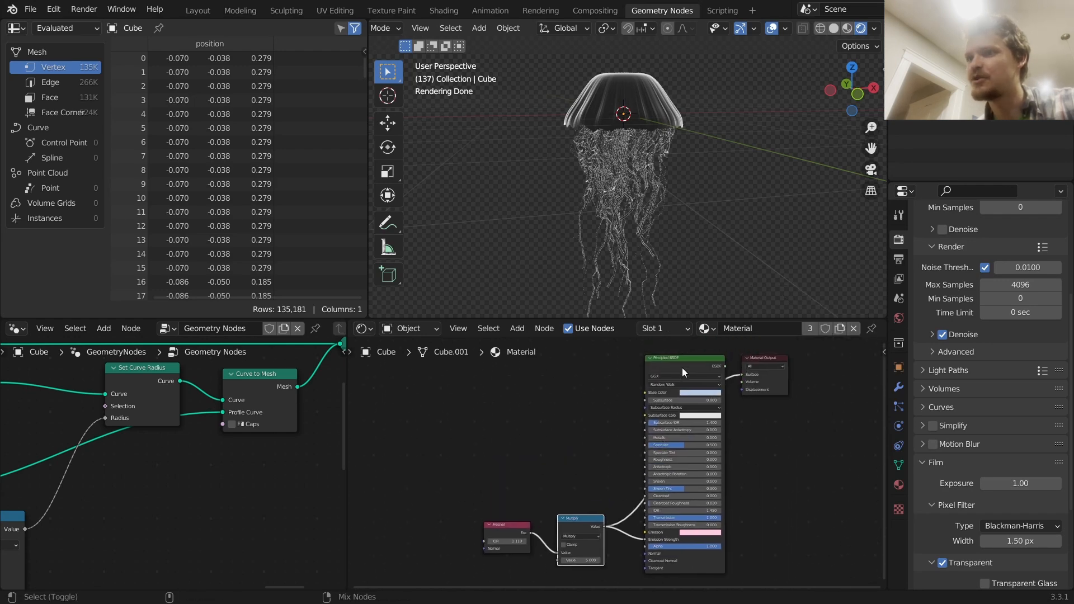
{"action": "middle_click_drag", "start_coordinate": [638, 133], "coordinate": [646, 160]}
{"action": "scroll", "coordinate": [683, 496], "scroll_direction": "up", "scroll_amount": 4}
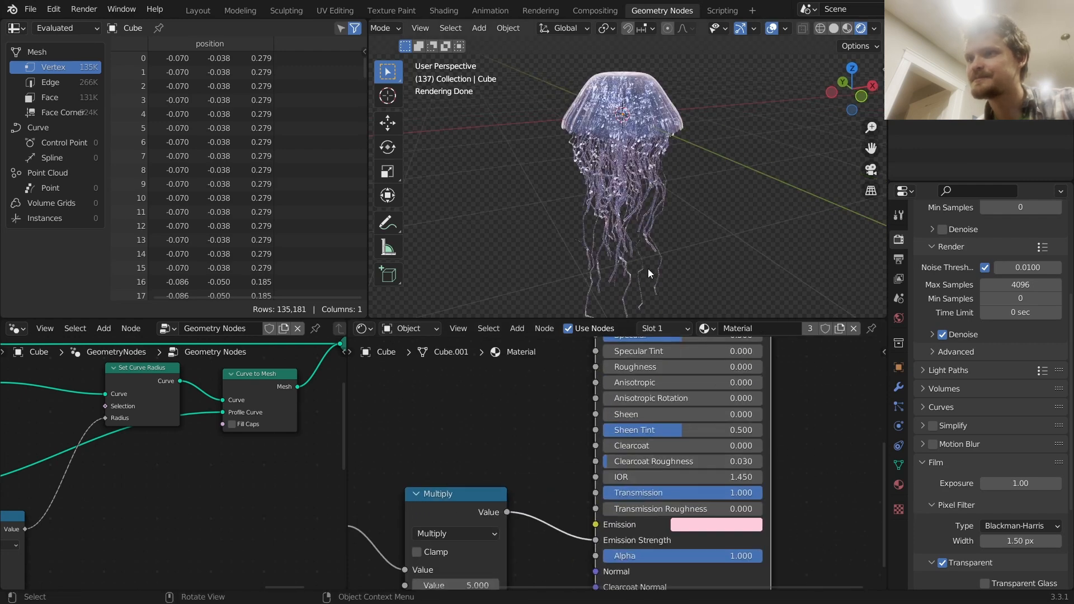
{"action": "left_click_drag", "start_coordinate": [626, 446], "coordinate": [744, 446]}
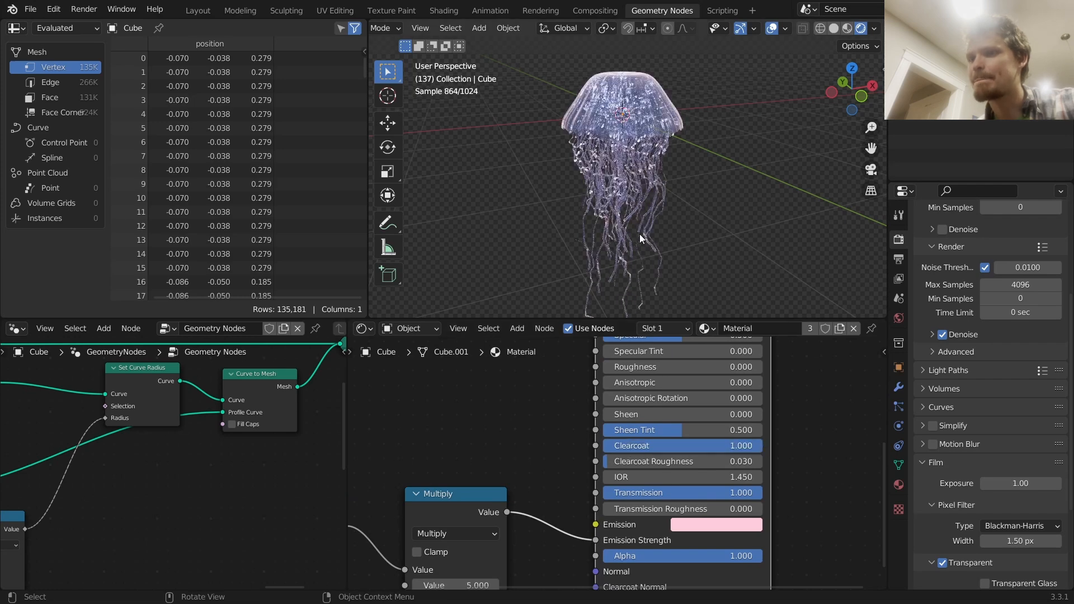
- Add a mesh cube and scale it up about 16 times so that it surrounds the jellyfish
{"action": "key", "text": "shift+a"}
{"action": "mouse_move", "coordinate": [628, 151]}
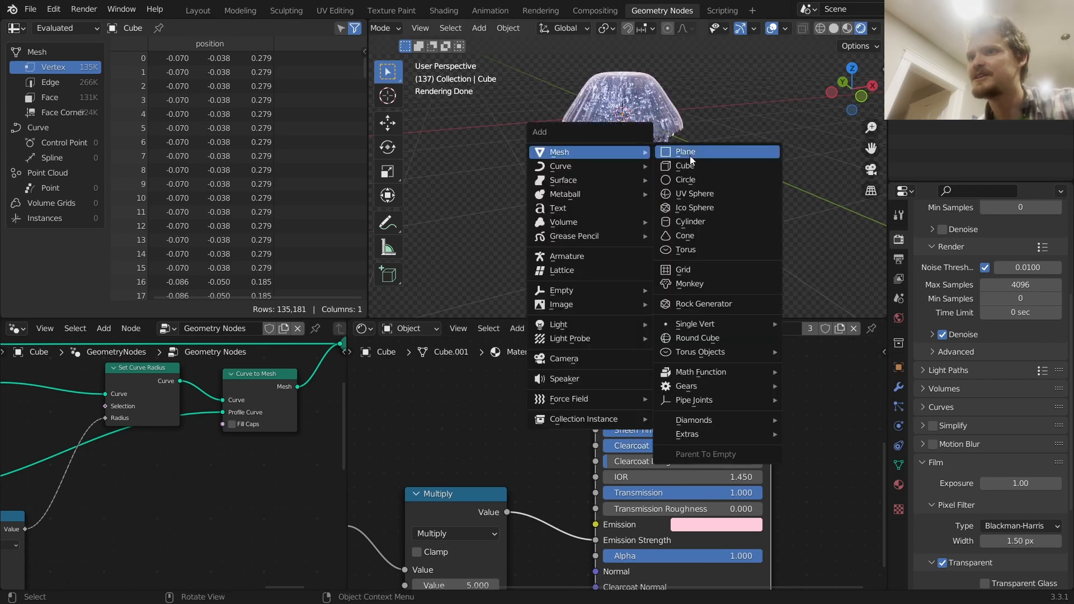
{"action": "left_click", "coordinate": [692, 165]}
{"action": "key", "text": "s"}
{"action": "left_click", "coordinate": [790, 220]}
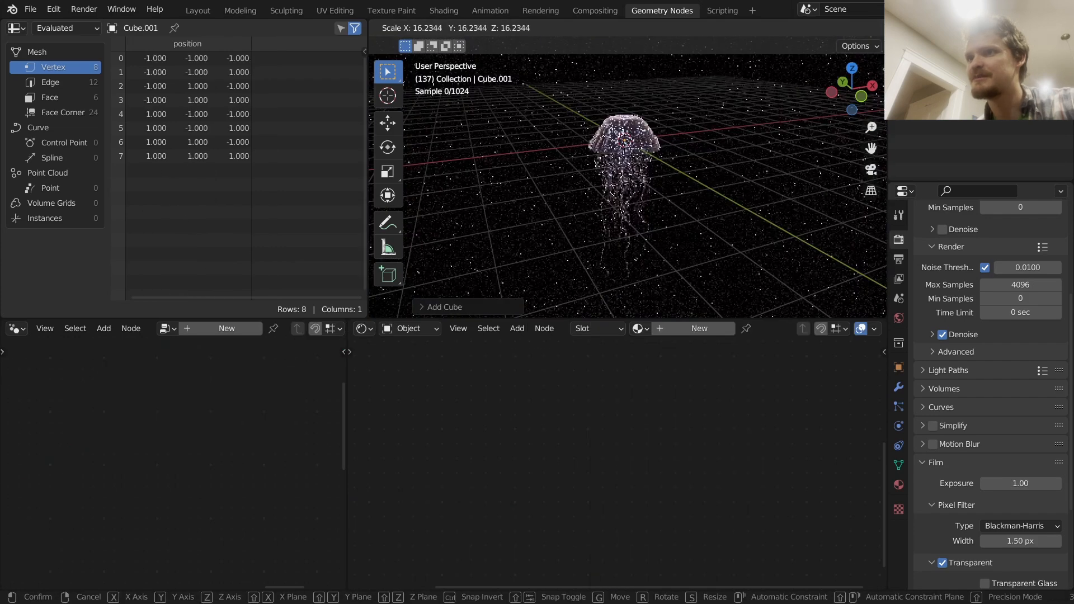
- Create a new material for the large cube and delete its Principled BSDF node
{"action": "left_click", "coordinate": [674, 330]}
{"action": "middle_click_drag", "start_coordinate": [624, 420], "coordinate": [609, 366]}
{"action": "left_click", "coordinate": [610, 366]}
{"action": "key", "text": "x"}
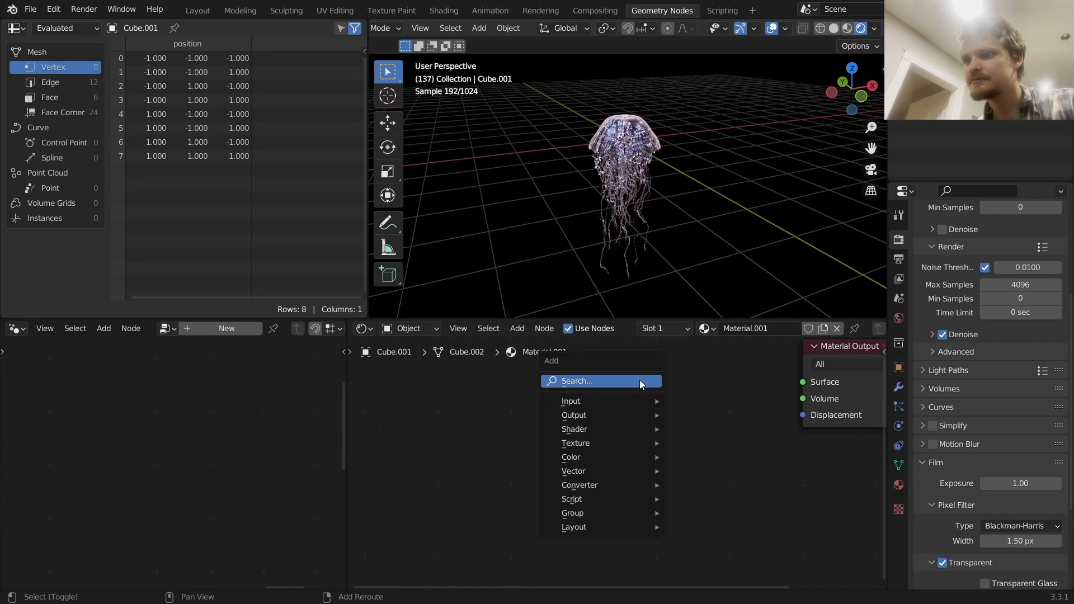
- Add a Principled Volume node and connect it to the Material Output's Volume input
{"action": "key", "text": "shift+a"}
{"action": "left_click", "coordinate": [638, 380]}
{"action": "type", "text": "vol"}
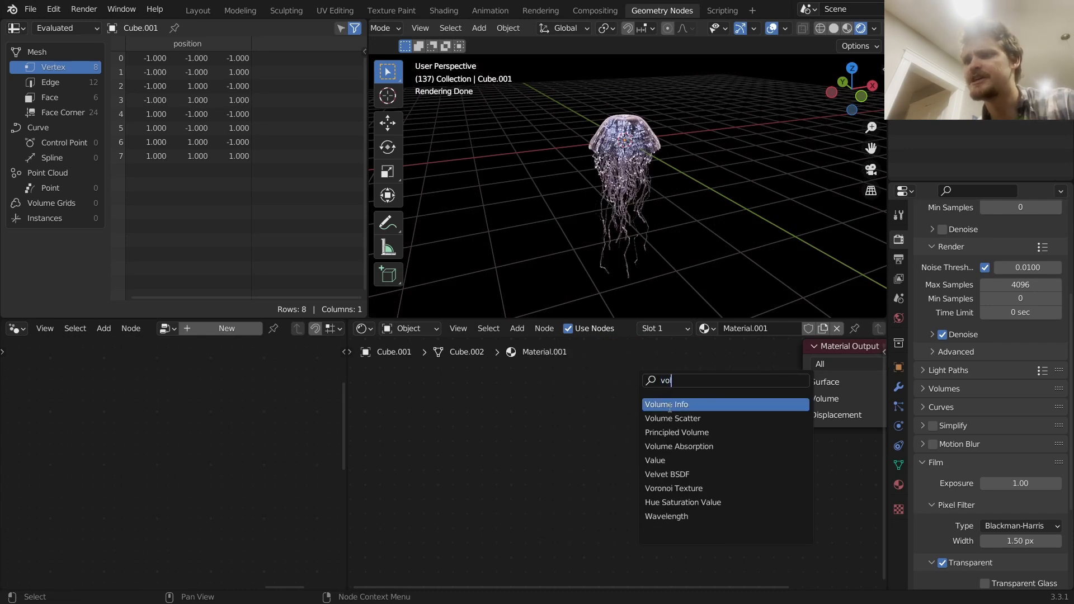
{"action": "left_click", "coordinate": [676, 432]}
{"action": "left_click", "coordinate": [774, 394]}
{"action": "left_click_drag", "start_coordinate": [785, 398], "coordinate": [803, 399]}
- Set the Principled Volume's density to 0.1 and its color to a medium blue
{"action": "mouse_move", "coordinate": [654, 162]}
{"action": "middle_mouse_down"}
{"action": "mouse_move", "coordinate": [655, 173]}
{"action": "mouse_move", "coordinate": [663, 168]}
{"action": "middle_mouse_up"}
{"action": "left_click", "coordinate": [713, 442]}
{"action": "type", "text": "."}
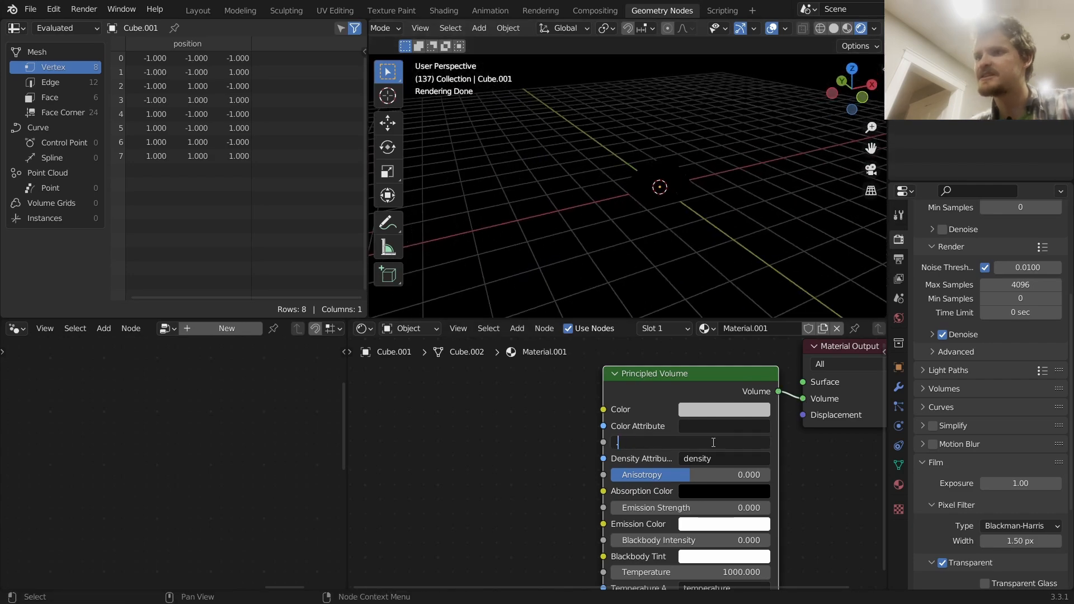
{"action": "type", "text": "1"}
{"action": "key", "text": "Return"}
{"action": "scroll", "coordinate": [715, 269], "scroll_direction": "up", "scroll_amount": 7}
{"action": "middle_click_drag", "start_coordinate": [658, 210], "coordinate": [585, 182], "text": "shift"}
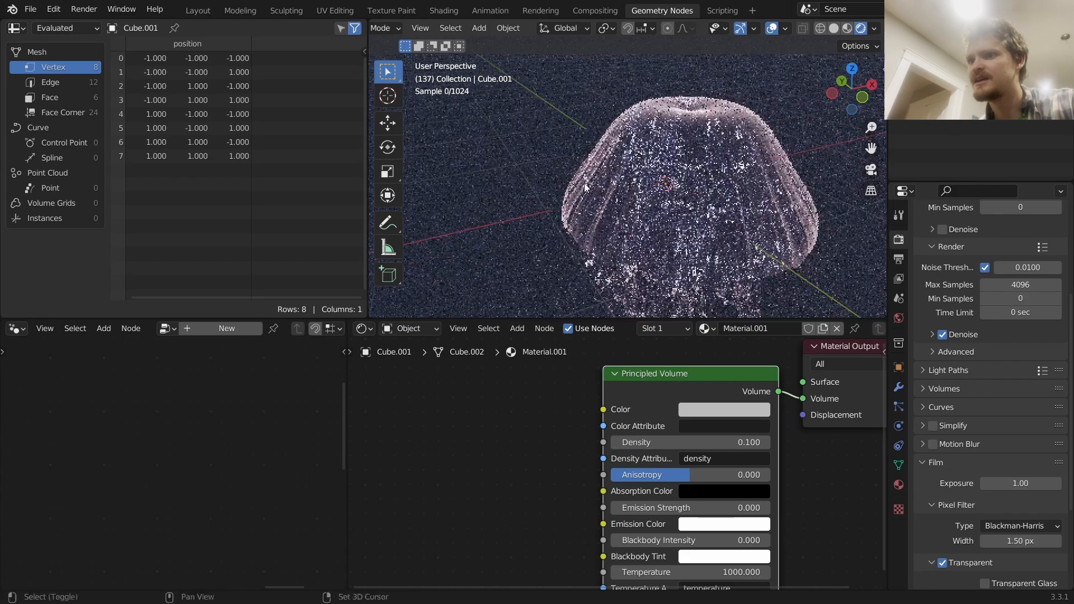
{"action": "left_click", "coordinate": [703, 406]}
{"action": "left_click", "coordinate": [747, 239]}
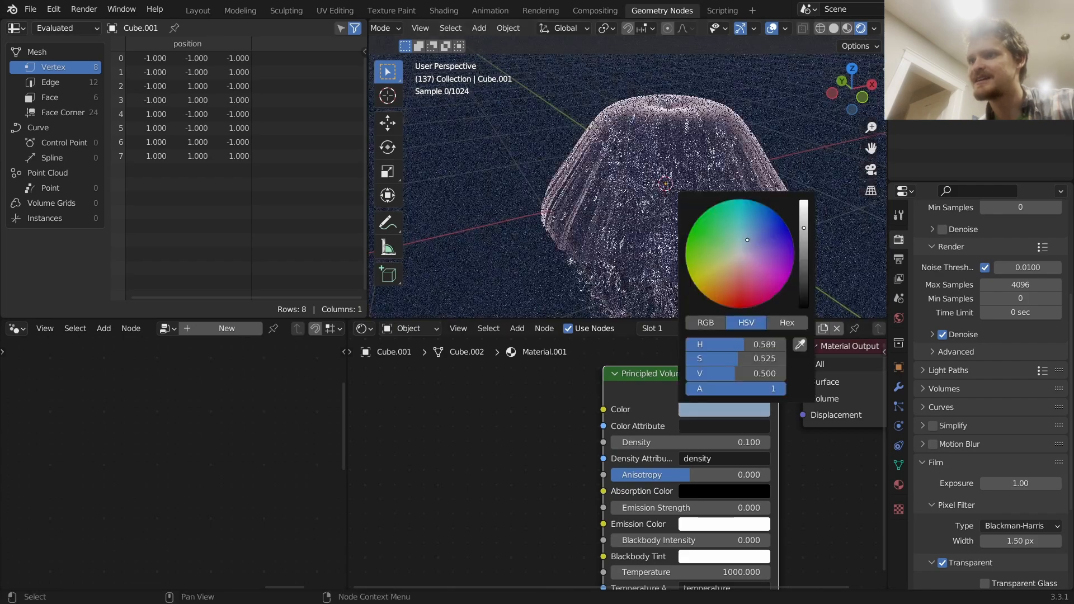
- Frame the jellyfish in the viewport and hide the viewport overlays
{"action": "scroll", "coordinate": [627, 156], "scroll_direction": "down", "scroll_amount": 10}
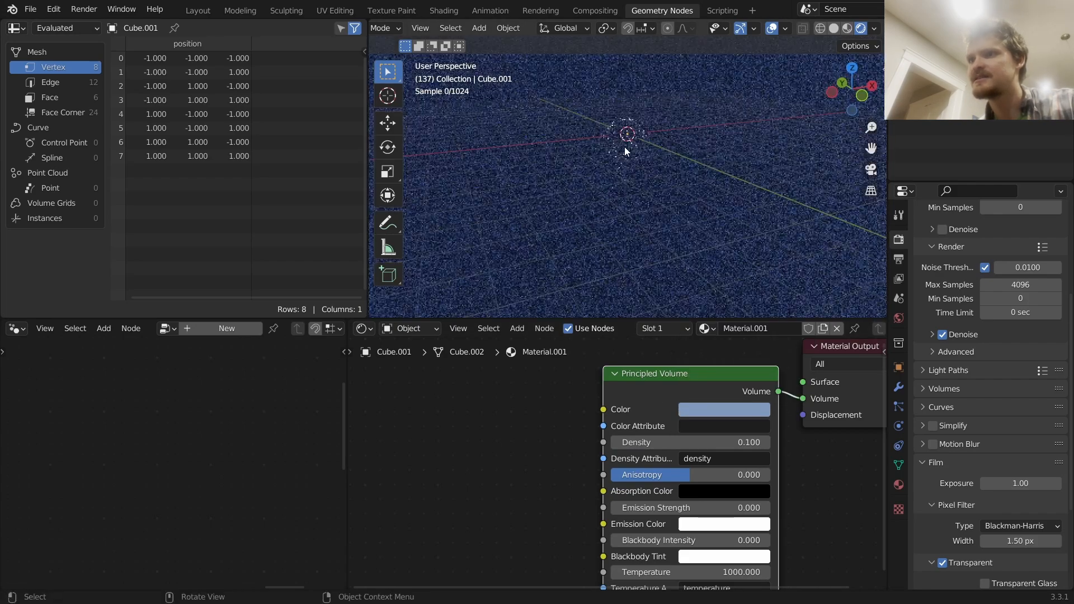
{"action": "scroll", "coordinate": [616, 140], "scroll_direction": "up", "scroll_amount": 10}
{"action": "middle_click_drag", "start_coordinate": [629, 170], "coordinate": [618, 123]}
{"action": "left_click", "coordinate": [771, 29]}
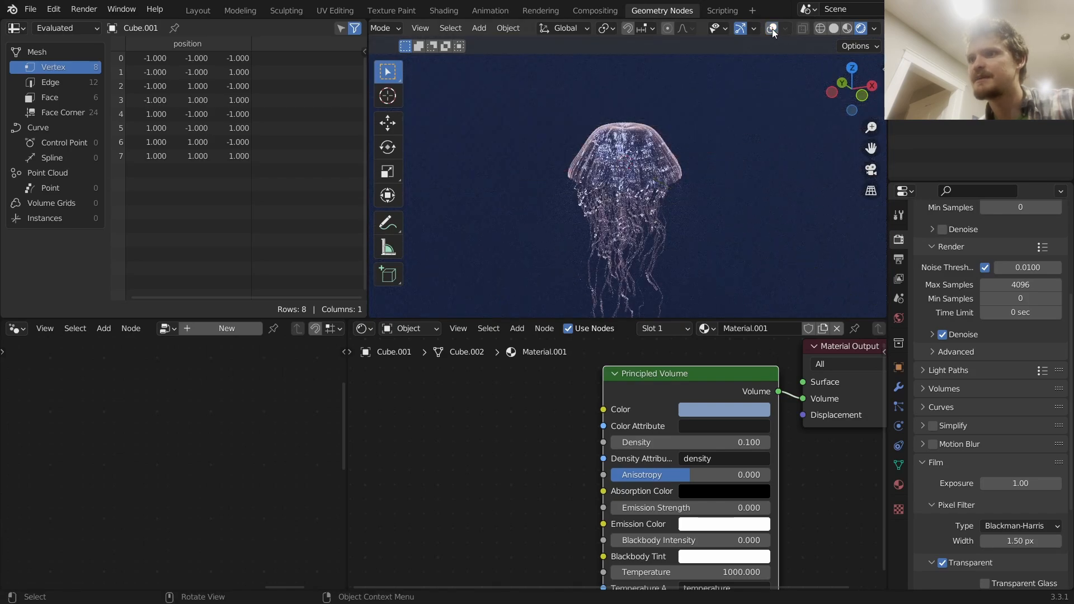
- Set the Principled Volume's Anisotropy to -0.822 and shift its color to a less saturated grayish blue
{"action": "left_click_drag", "start_coordinate": [663, 474], "coordinate": [619, 475]}
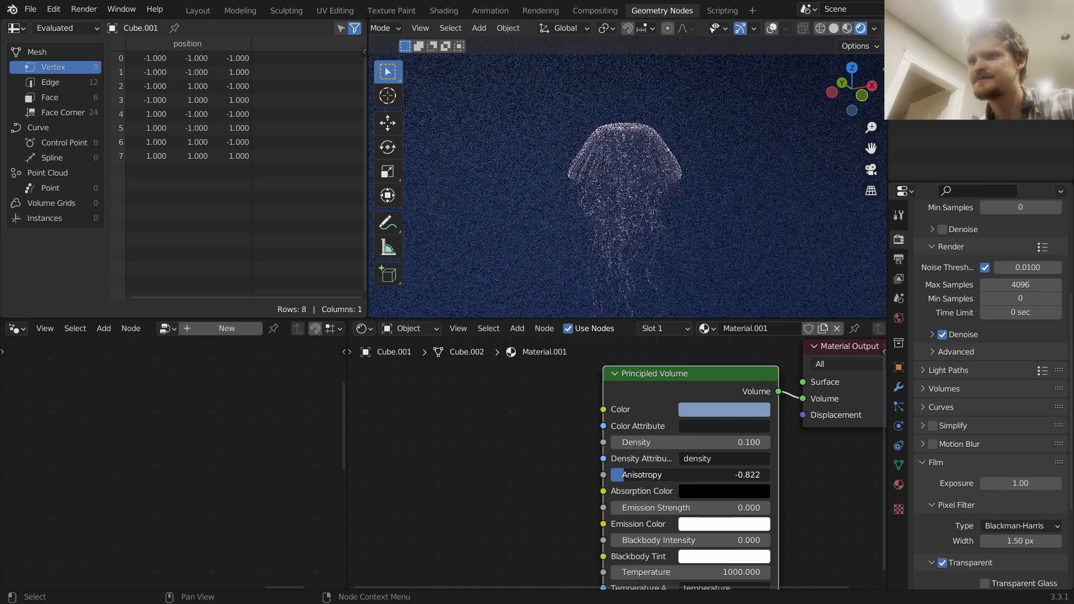
{"action": "left_click", "coordinate": [727, 407]}
{"action": "left_click_drag", "start_coordinate": [749, 240], "coordinate": [745, 247]}
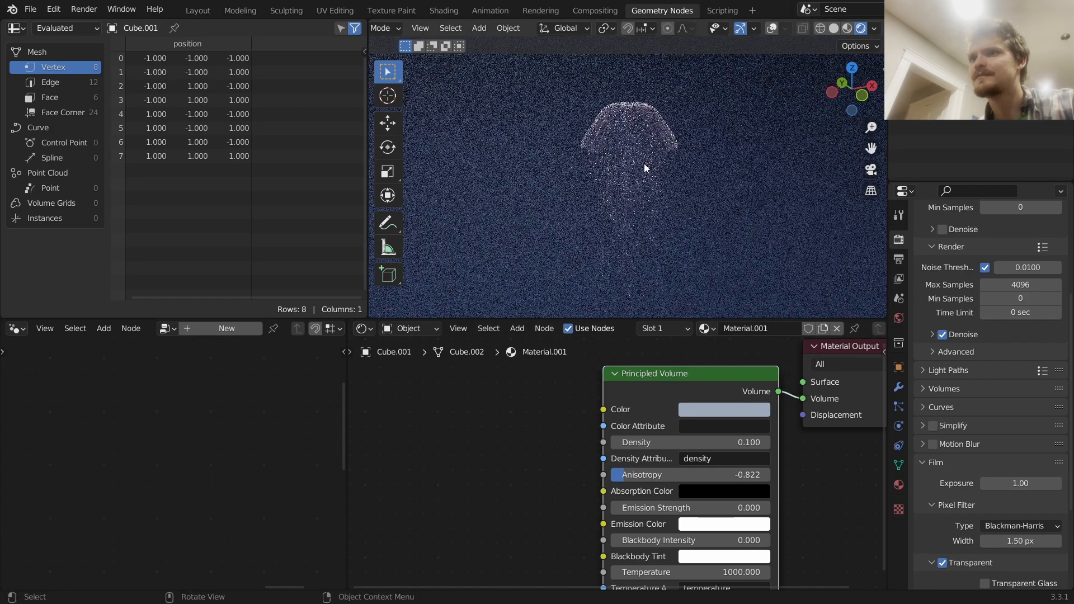
- Duplicate the jellyfish, place the copy beside the original, and tilt it about 50 degrees
{"action": "left_click", "coordinate": [636, 136]}
{"action": "key", "text": "shift+d"}
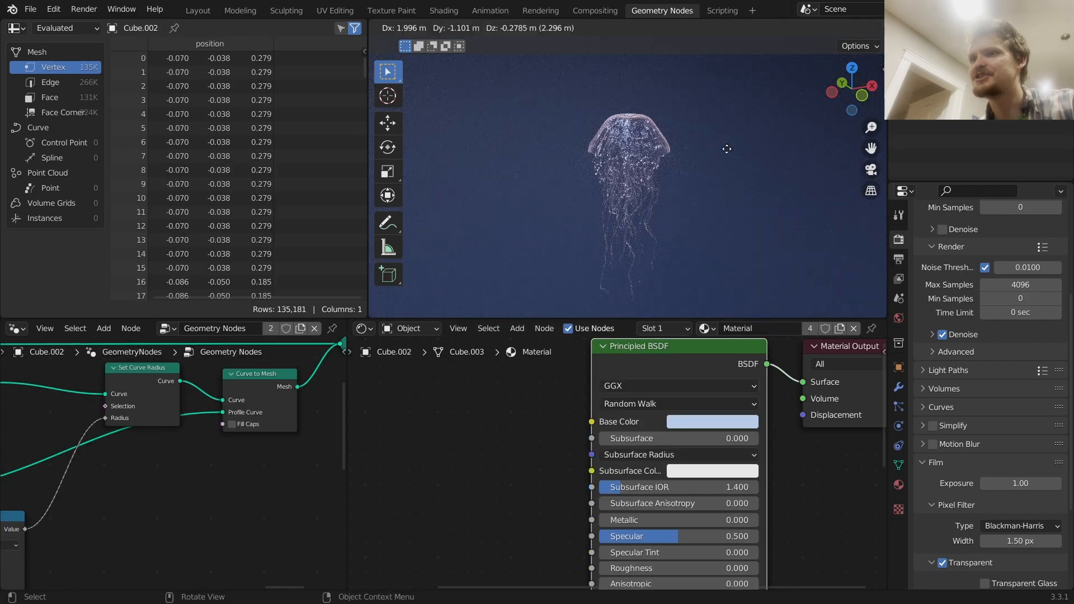
{"action": "key", "text": "r"}
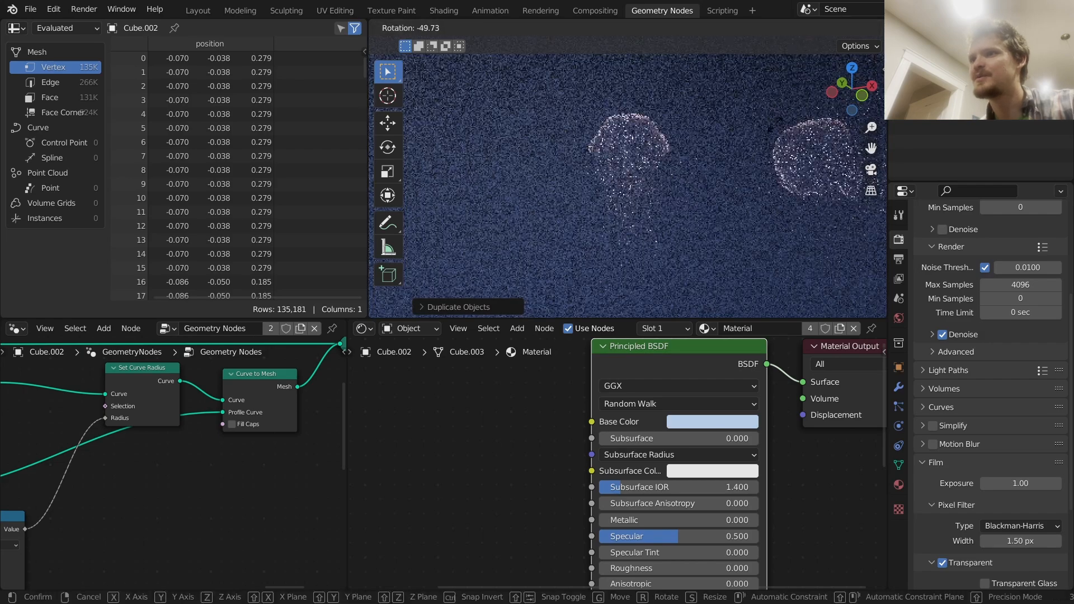
{"action": "left_click", "coordinate": [769, 138]}
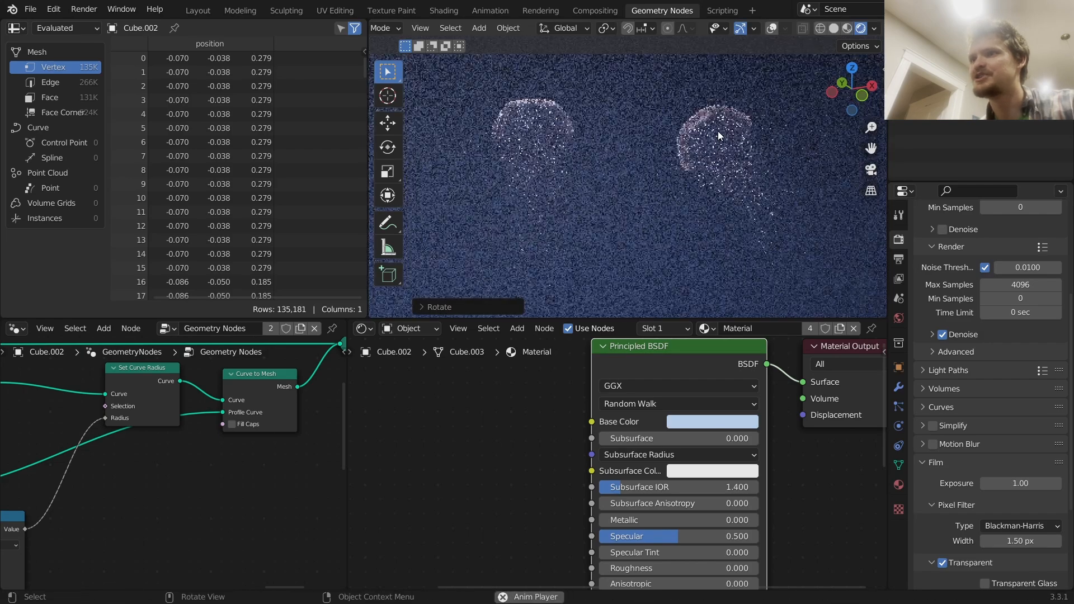
- Enable denoising for the viewport render
{"action": "left_click", "coordinate": [943, 229]}
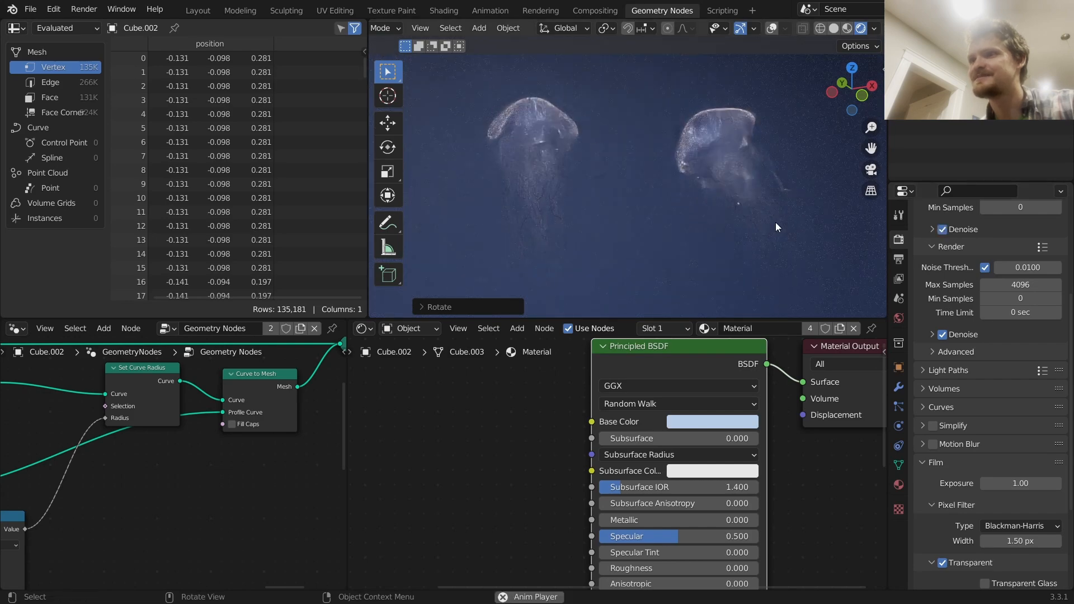